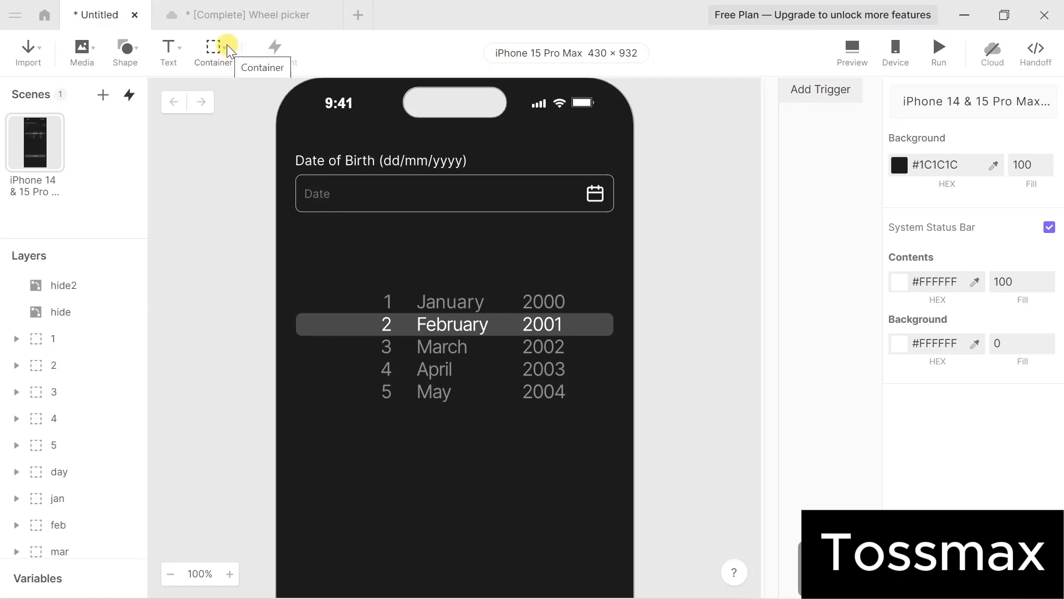
Draw a paging container about 52 by 81 around the day numbers 1 to 3.
left_click(228, 49)
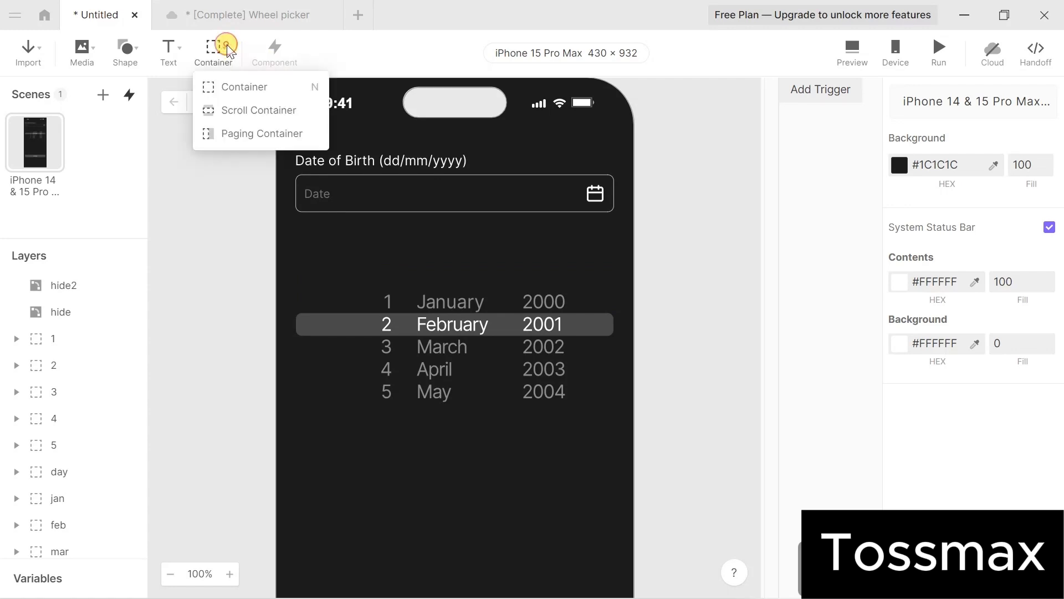
left_click(237, 135)
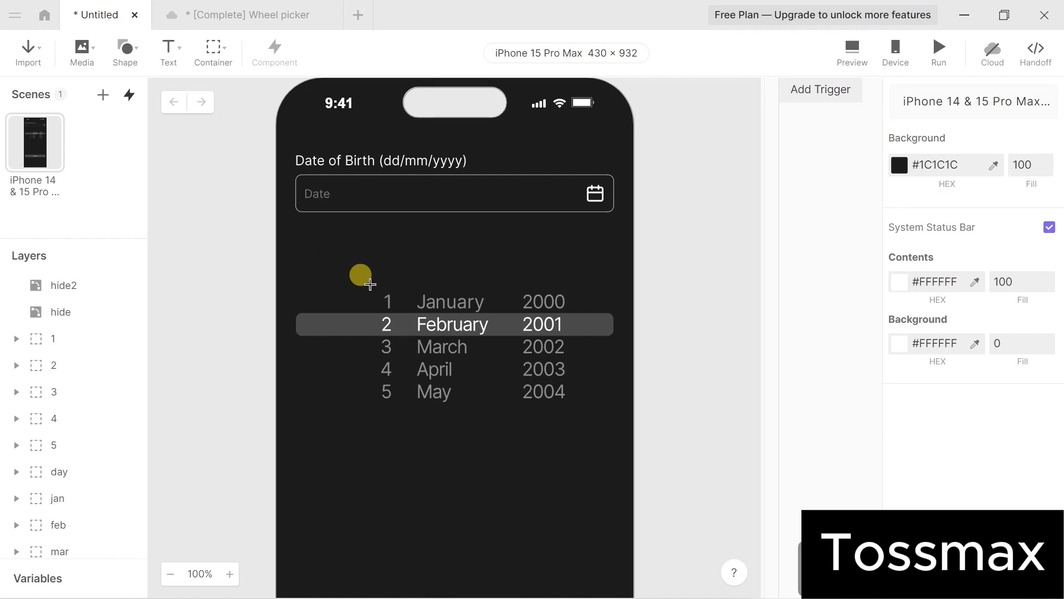
left_click_drag(364, 290, 407, 357)
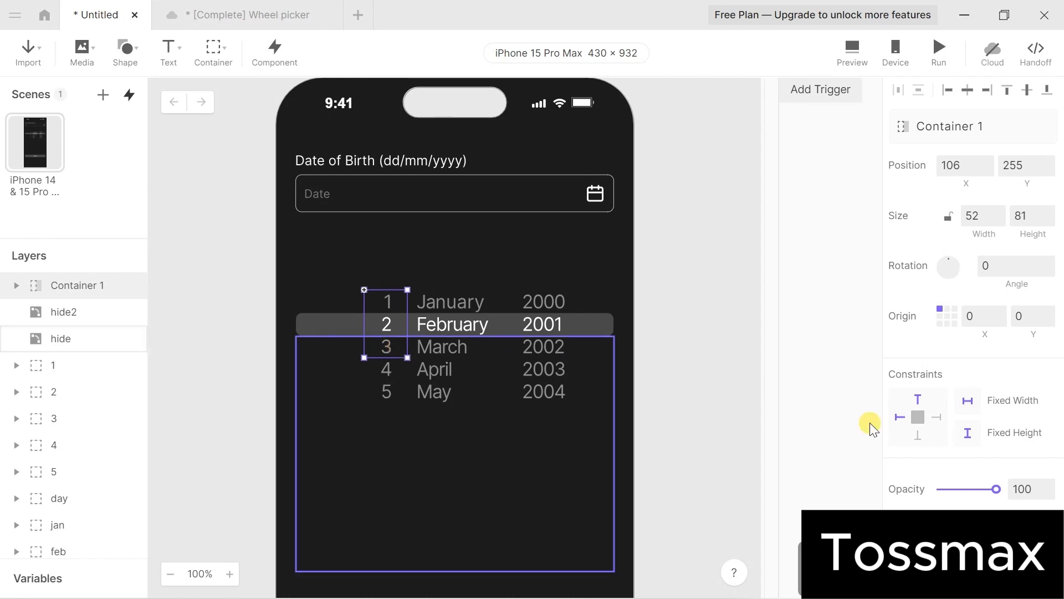
Make the new container page by a custom distance and switch its paging direction to vertical.
scroll(990, 473, "down", 5)
scroll(990, 473, "down", 2)
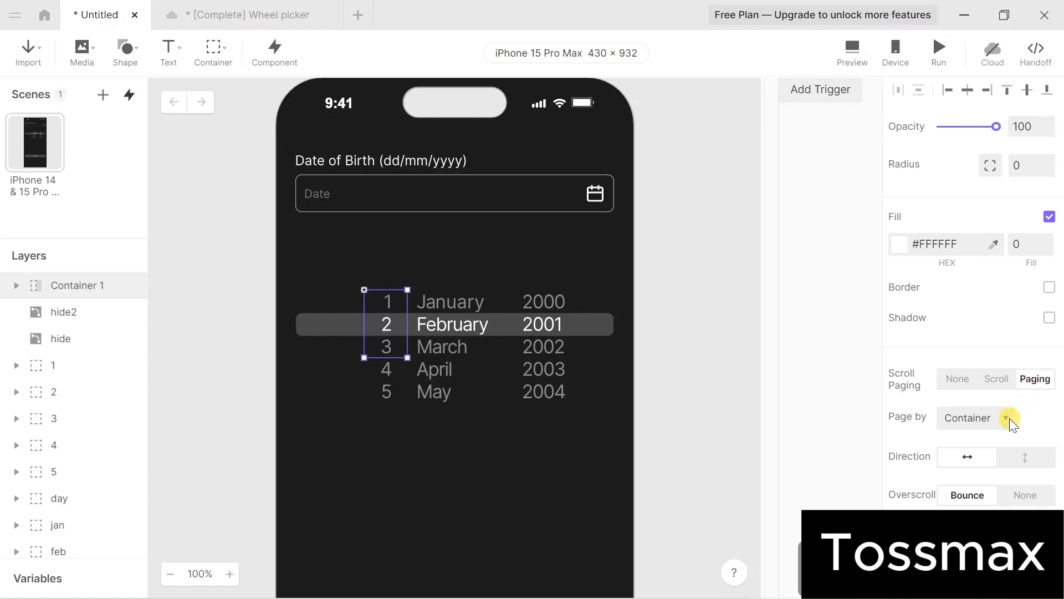
left_click(1006, 420)
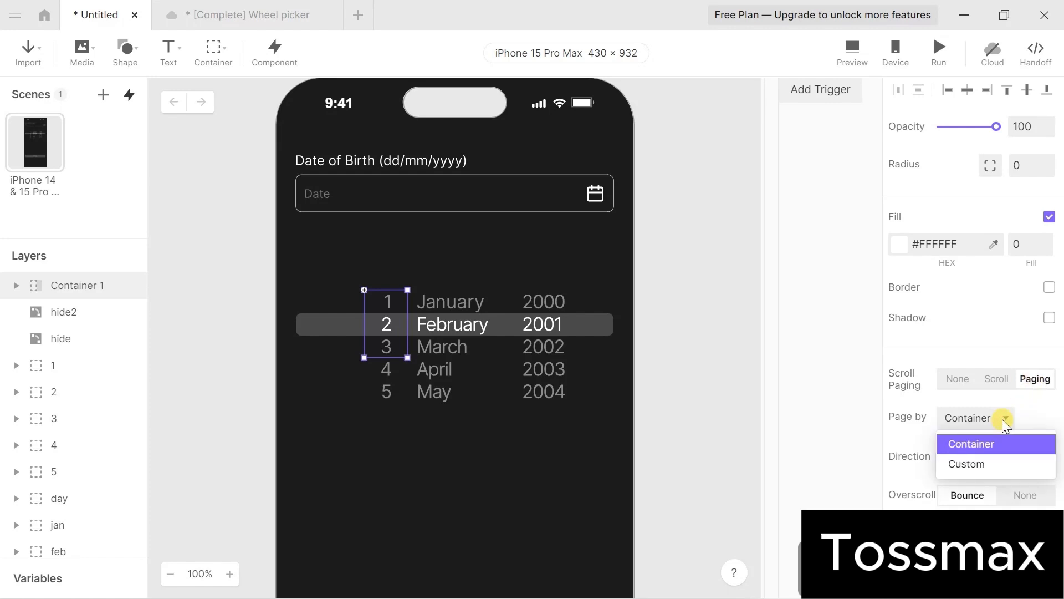
left_click(975, 464)
left_click(975, 444)
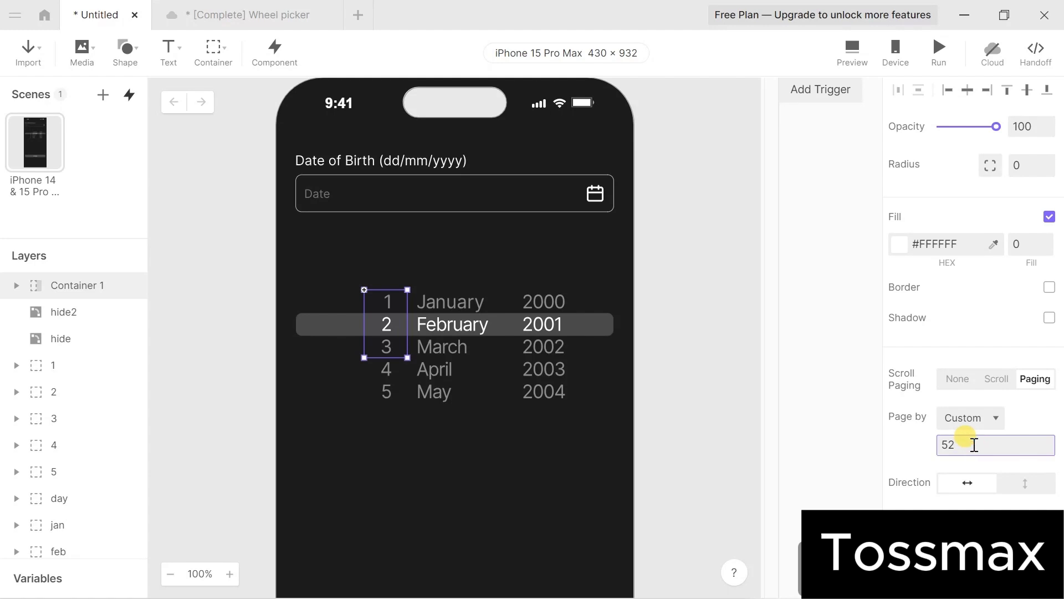
key("BackSpace")
type("27")
left_click(1027, 486)
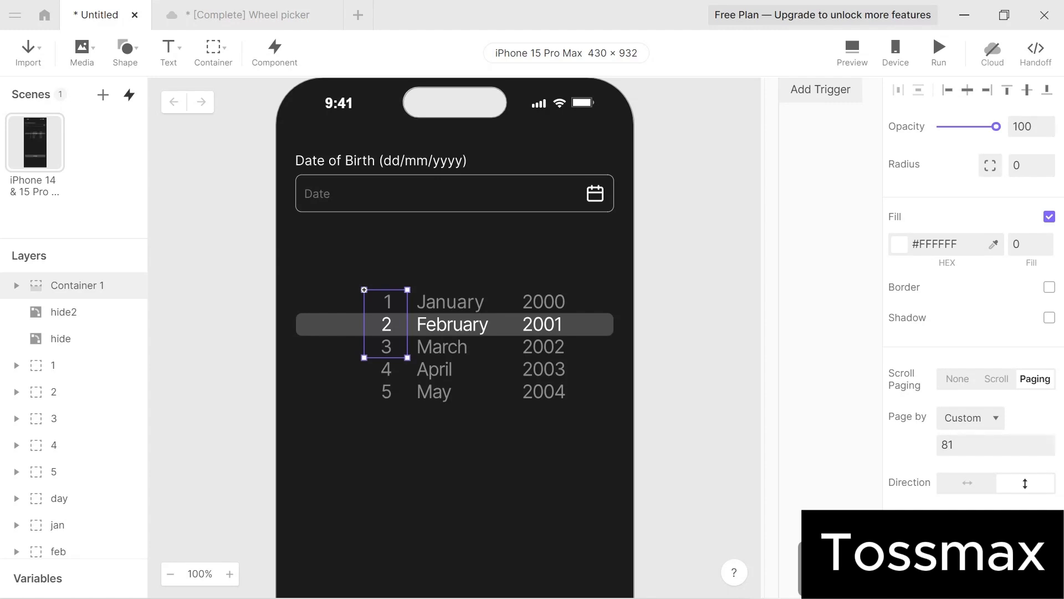
Set Container 1's custom paging distance to 27.
left_click(966, 441)
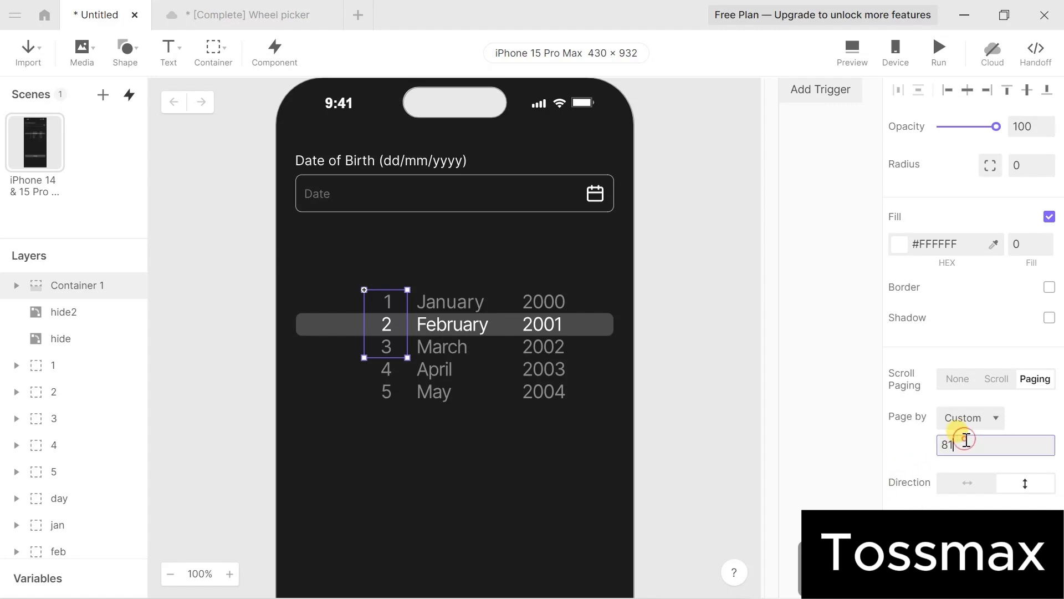
key("BackSpace")
key("BackSpace")
type("27")
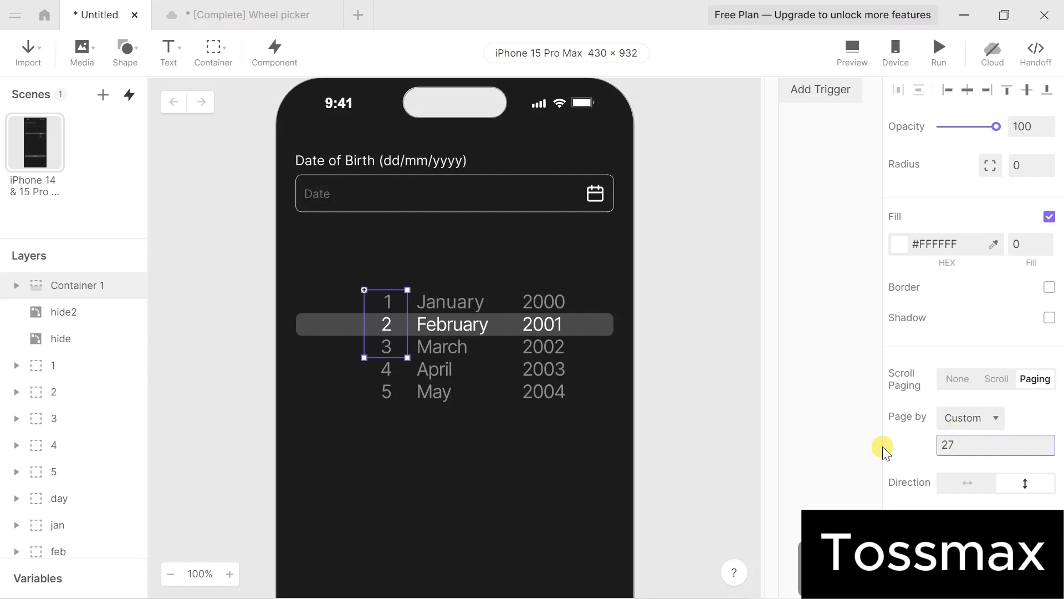
key("Return")
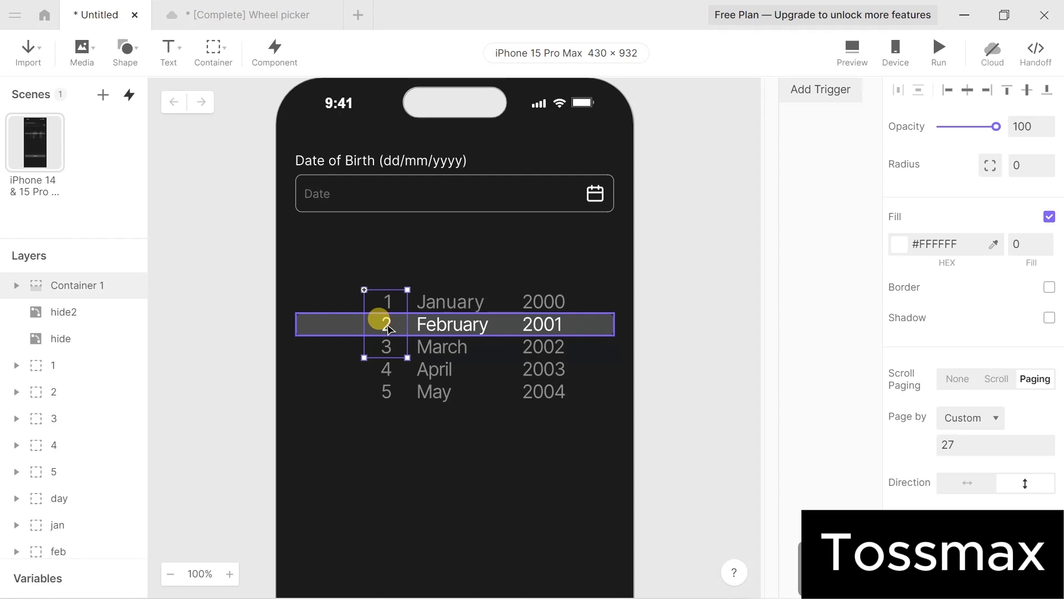
Examine the position and size of day item 1 and of the highlight bar behind the second row.
left_click(44, 367)
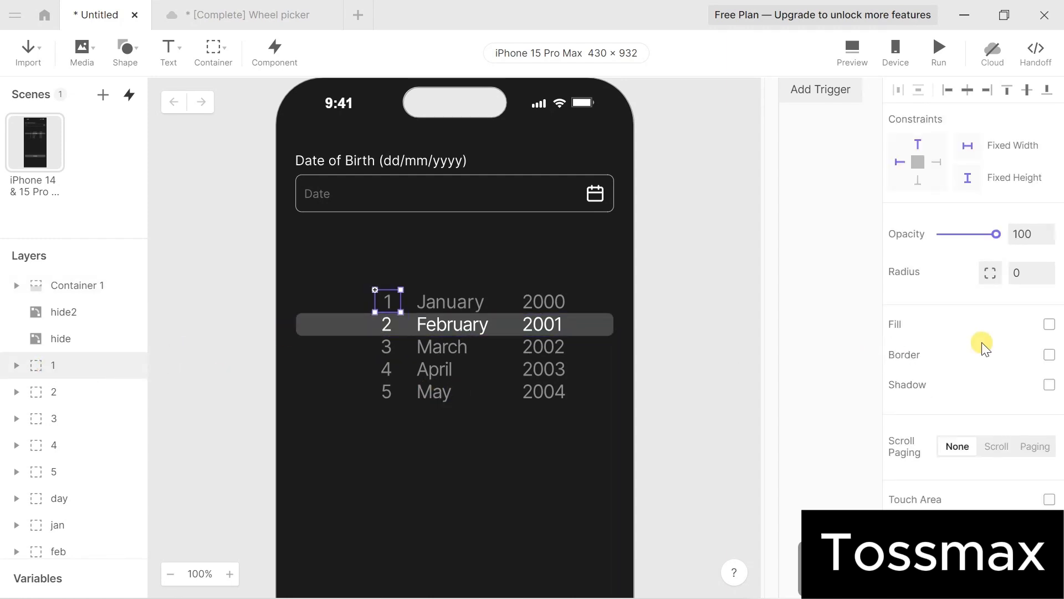
scroll(982, 343, "up", 5)
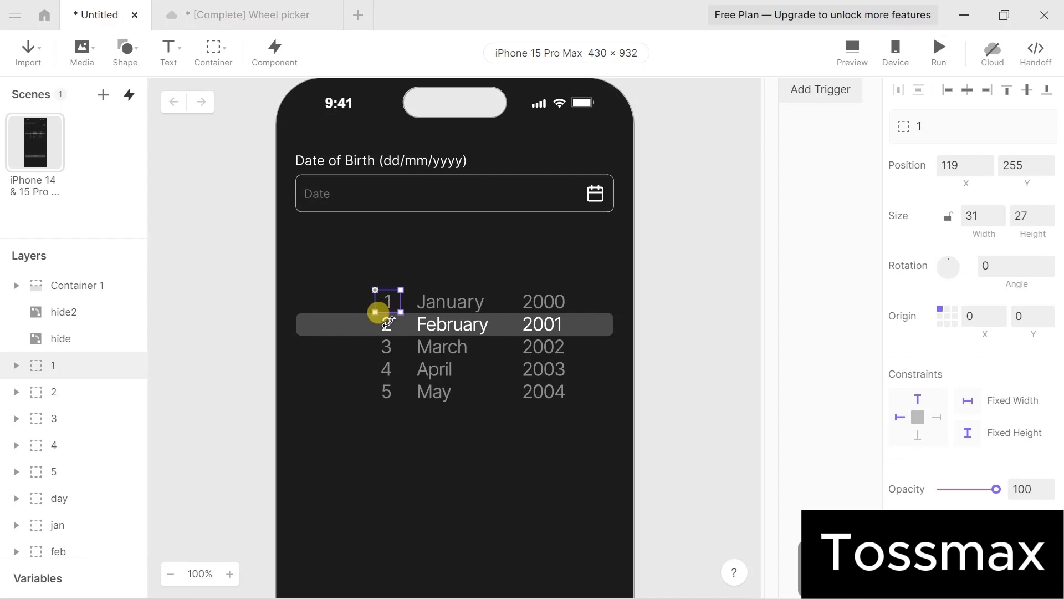
left_click(305, 317)
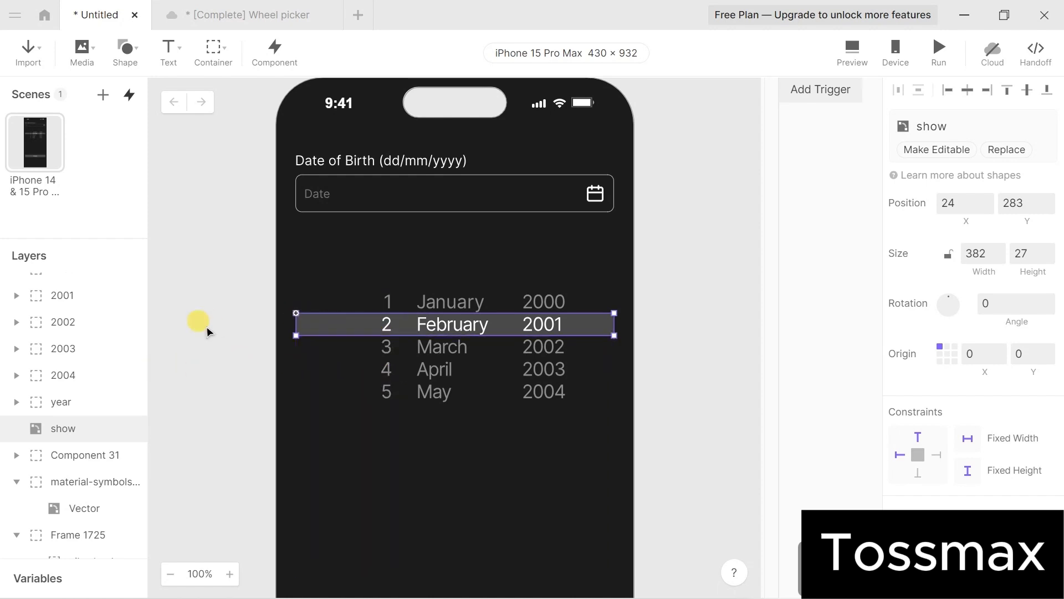
Reorder Container 1 so it sits directly beneath the hide layer and above day layer 1.
scroll(36, 329, "up", 10)
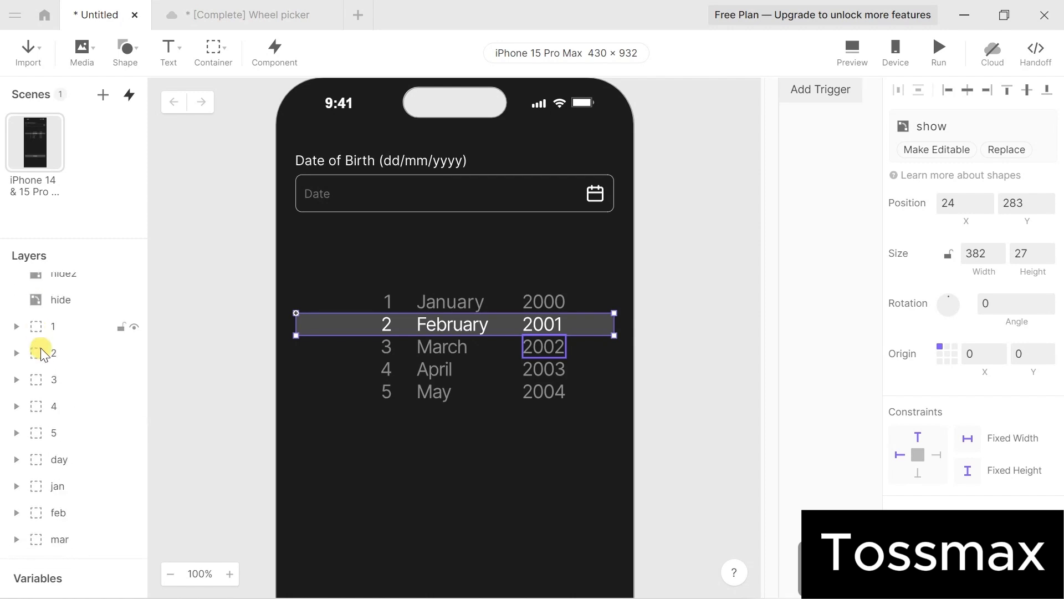
scroll(44, 427, "up", 1)
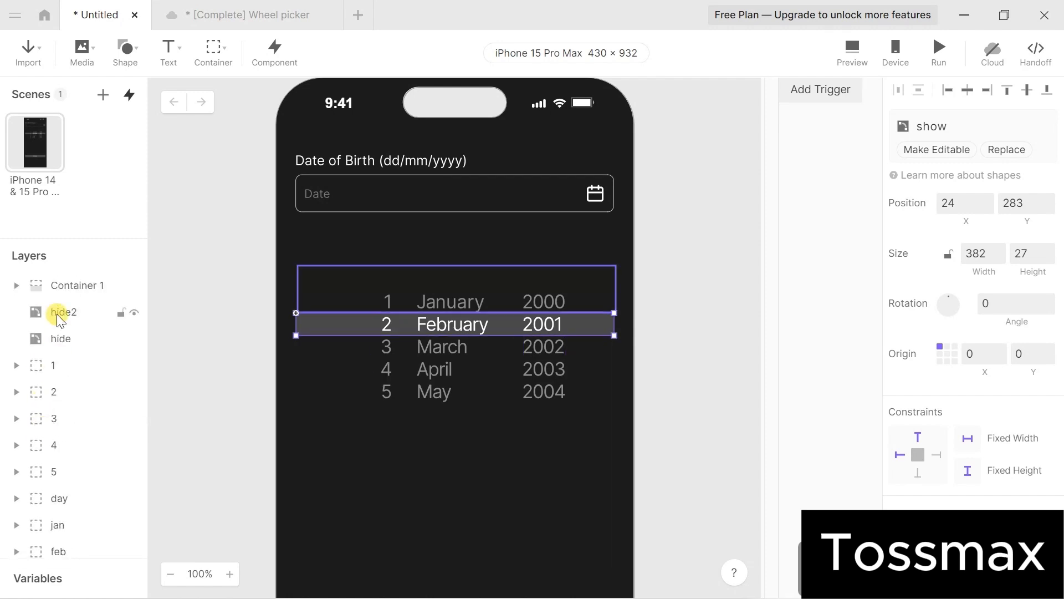
left_click(48, 278)
left_click_drag(56, 286, 42, 349)
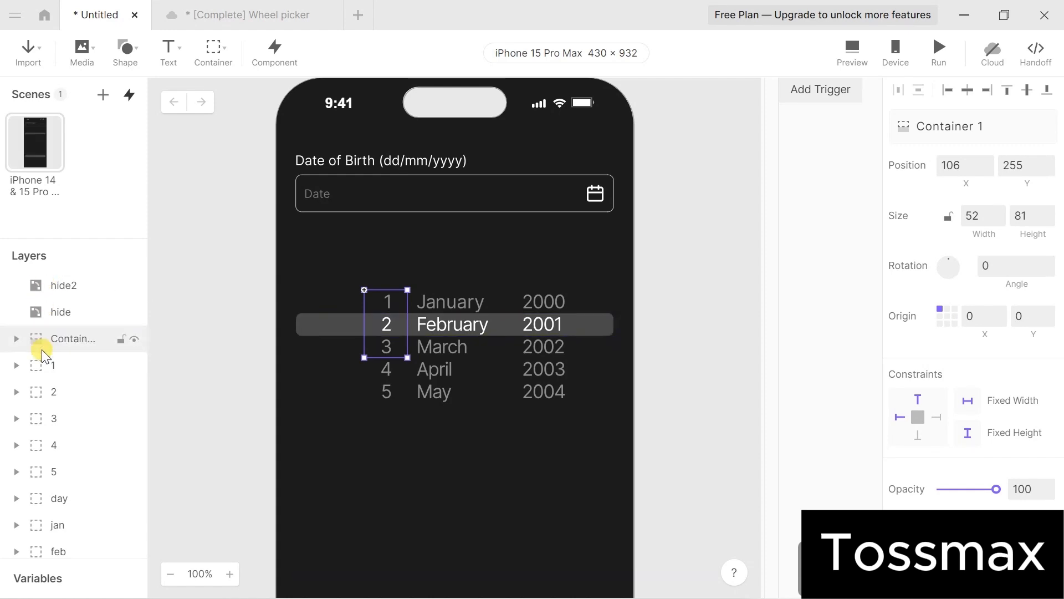
Move the day layers 1 to 5 together into Container 1.
left_click(52, 476)
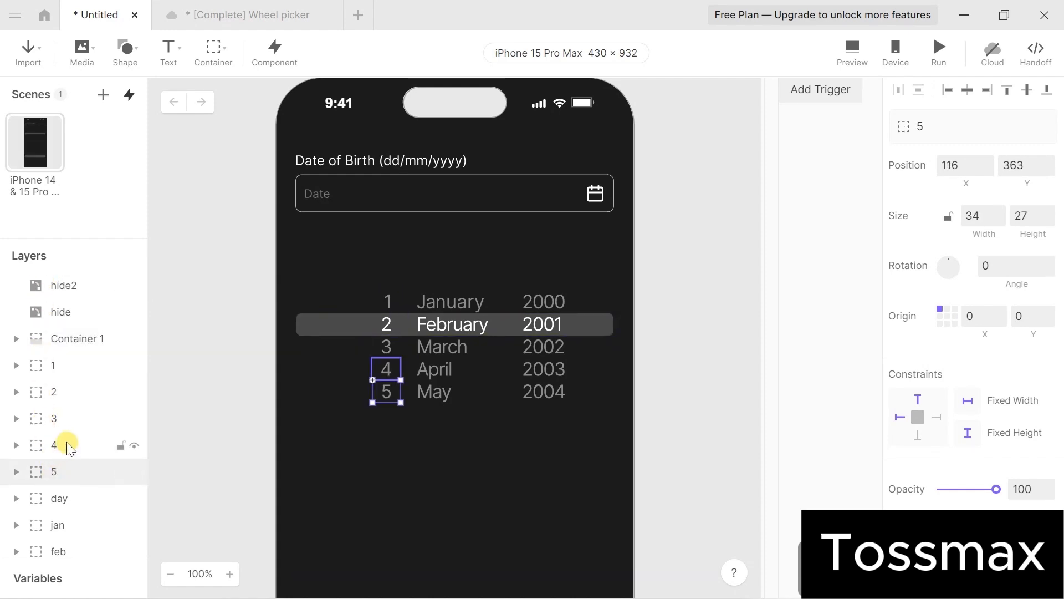
left_click(61, 365, "shift")
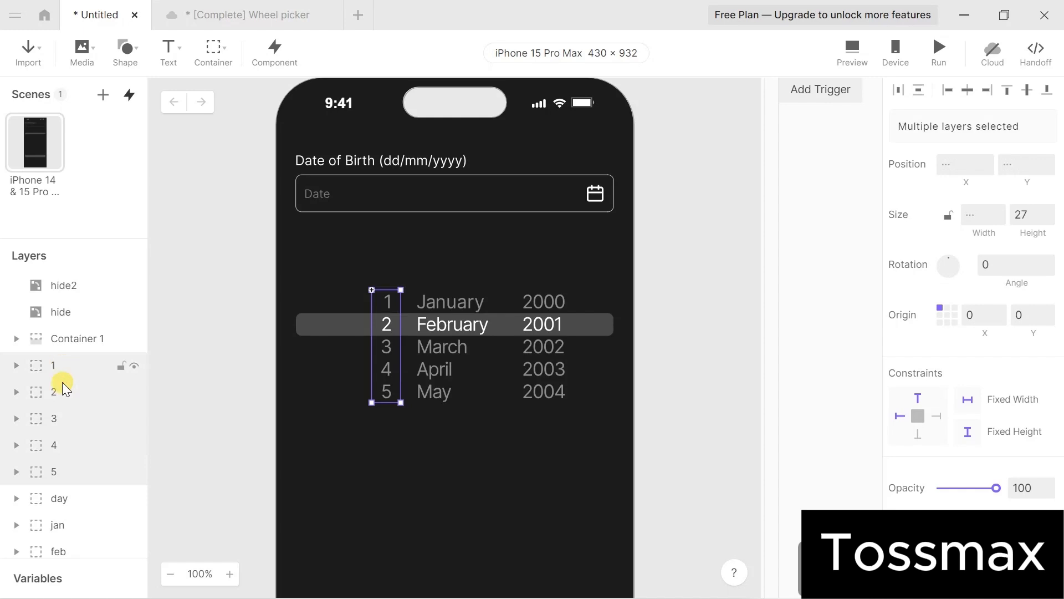
left_click_drag(62, 407, 66, 335)
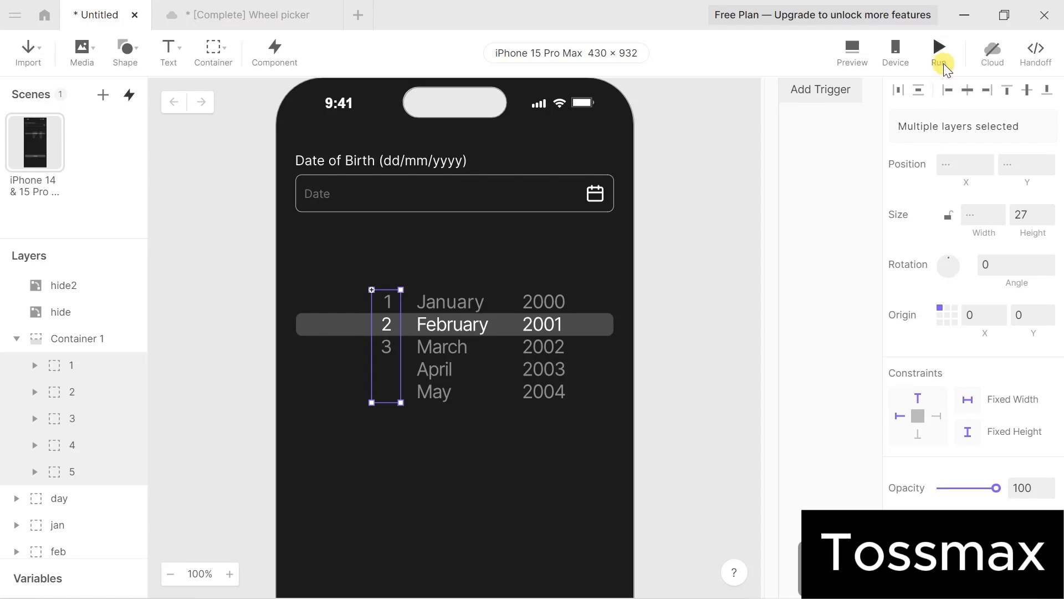
Run the prototype preview and scroll the day column up and down to test its paging.
left_click(939, 47)
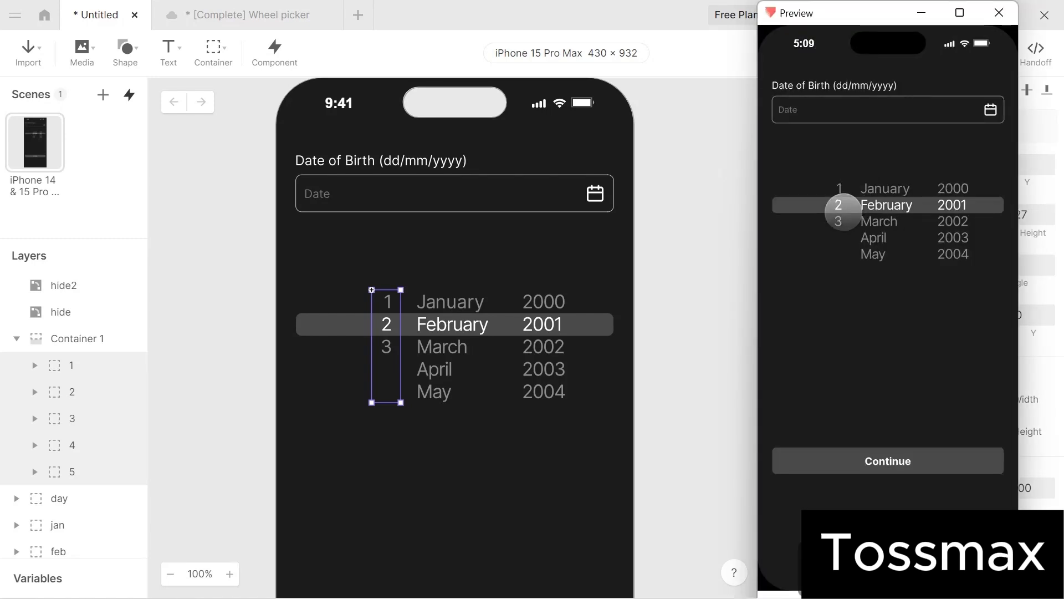
scroll(839, 216, "down", 2)
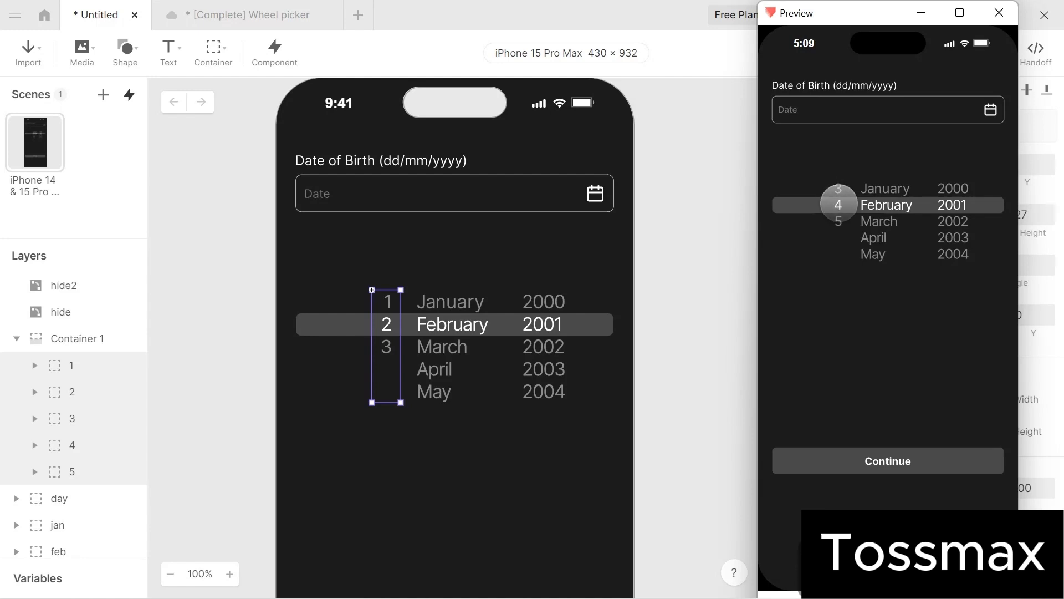
left_click_drag(839, 189, 831, 159)
left_click_drag(839, 205, 836, 155)
left_click_drag(841, 198, 836, 278)
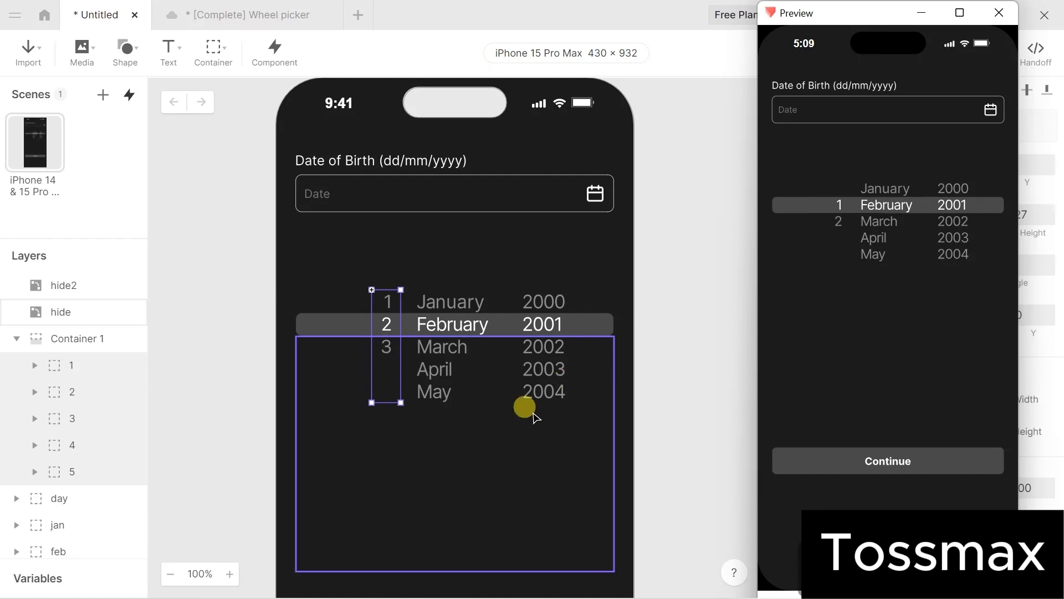
Move the layer named day into Container 1 beneath layer 5 and preview the screen.
left_click(495, 417)
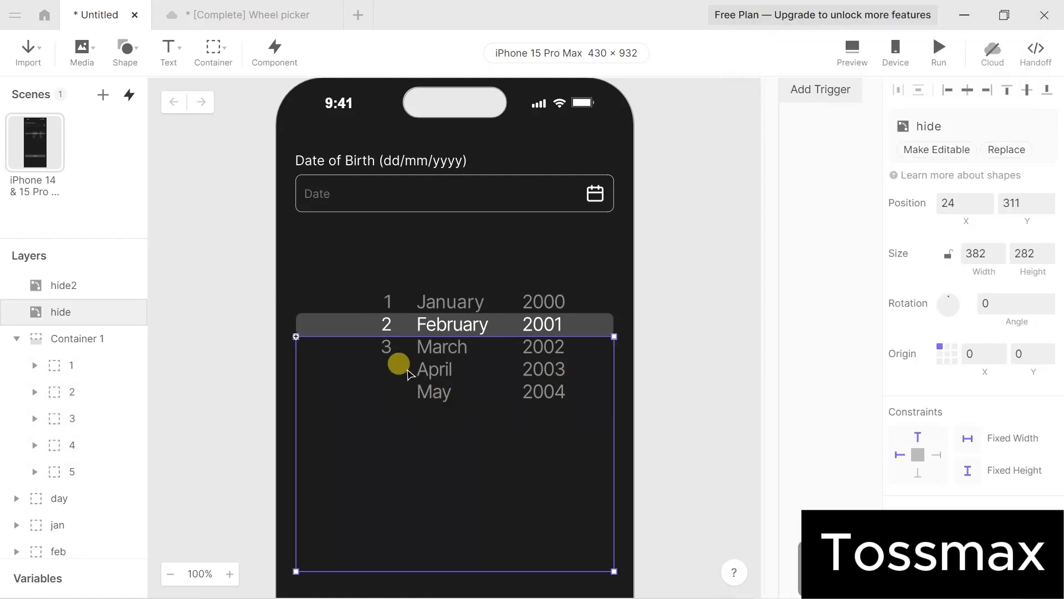
left_click(385, 330)
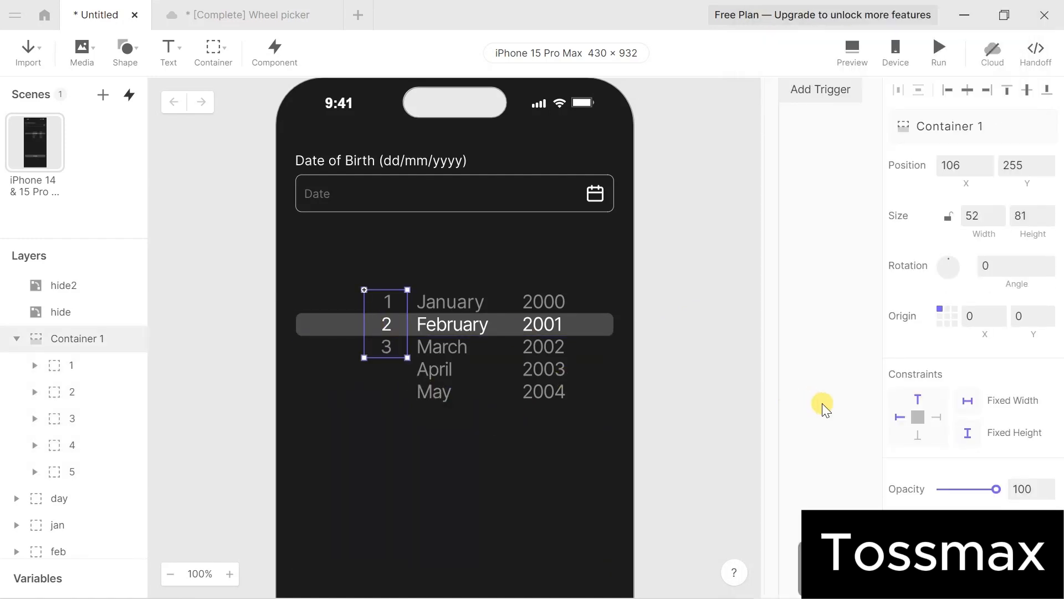
scroll(978, 444, "down", 4)
scroll(980, 444, "down", 5)
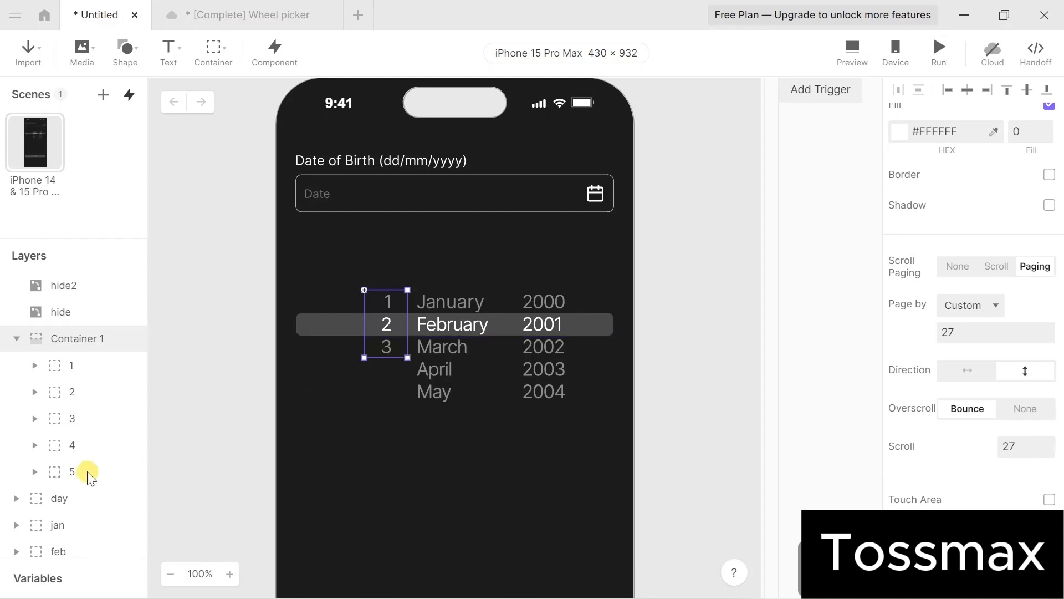
left_click(49, 499)
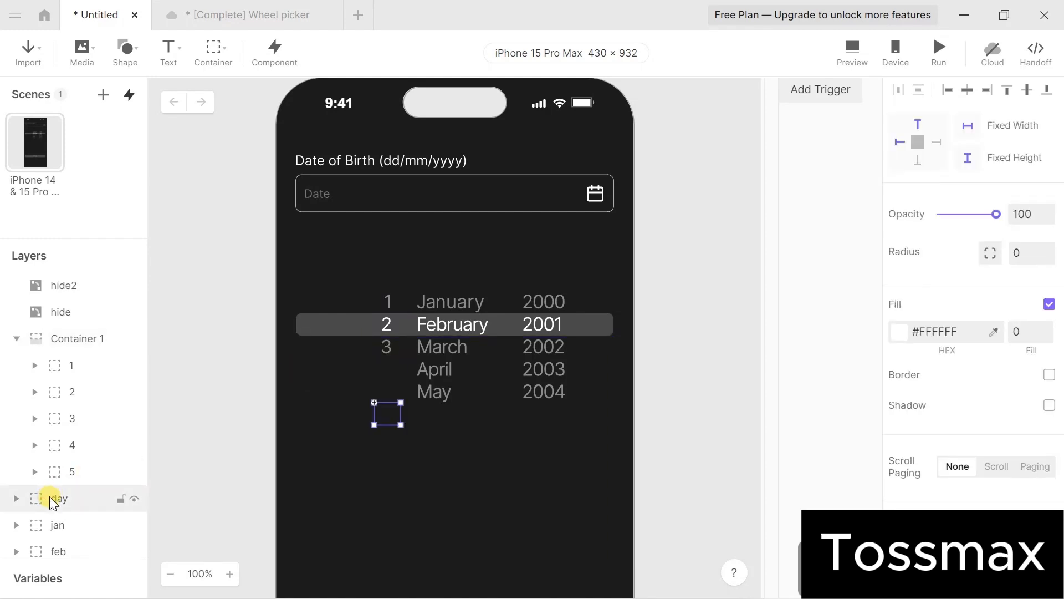
left_click_drag(52, 497, 55, 470)
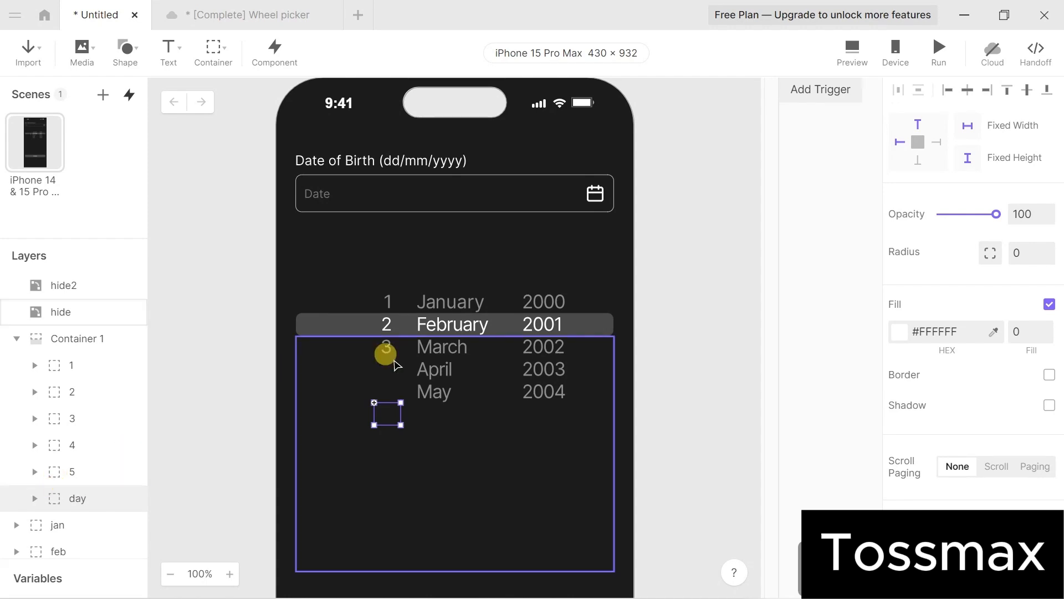
left_click(938, 49)
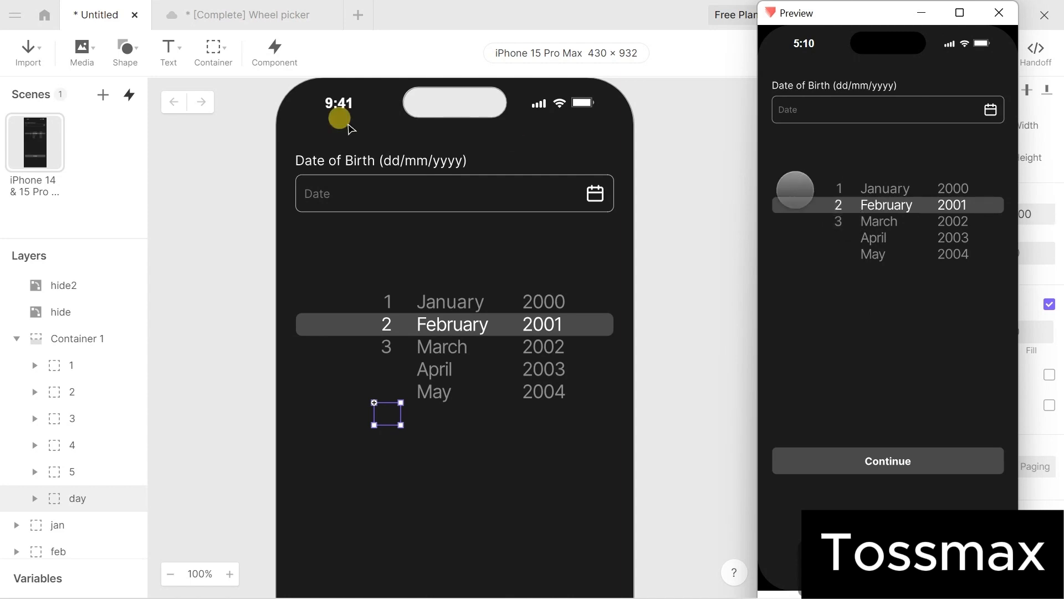
left_click(215, 51)
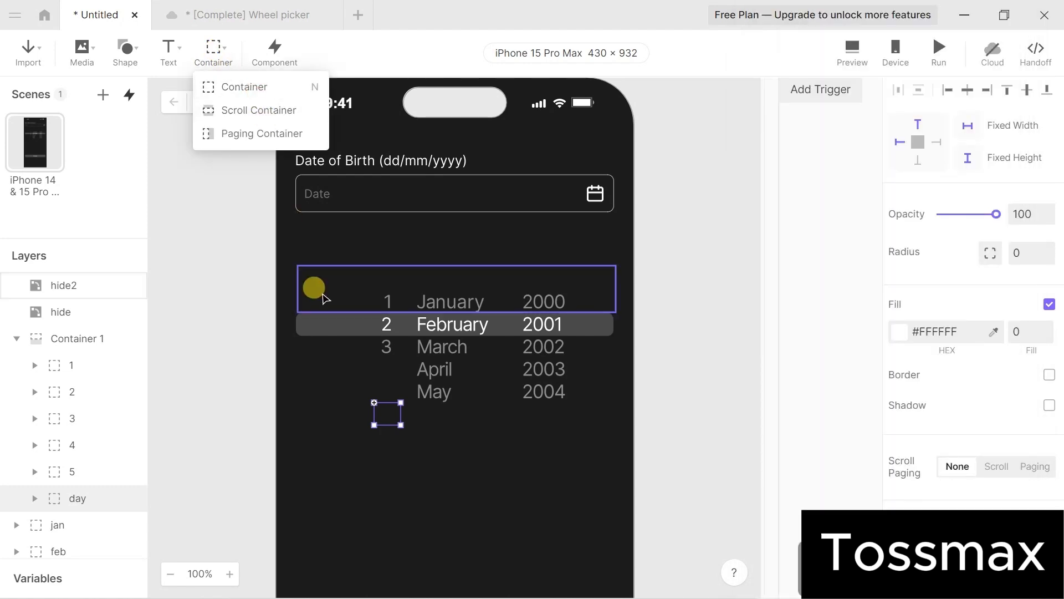
left_click(376, 517)
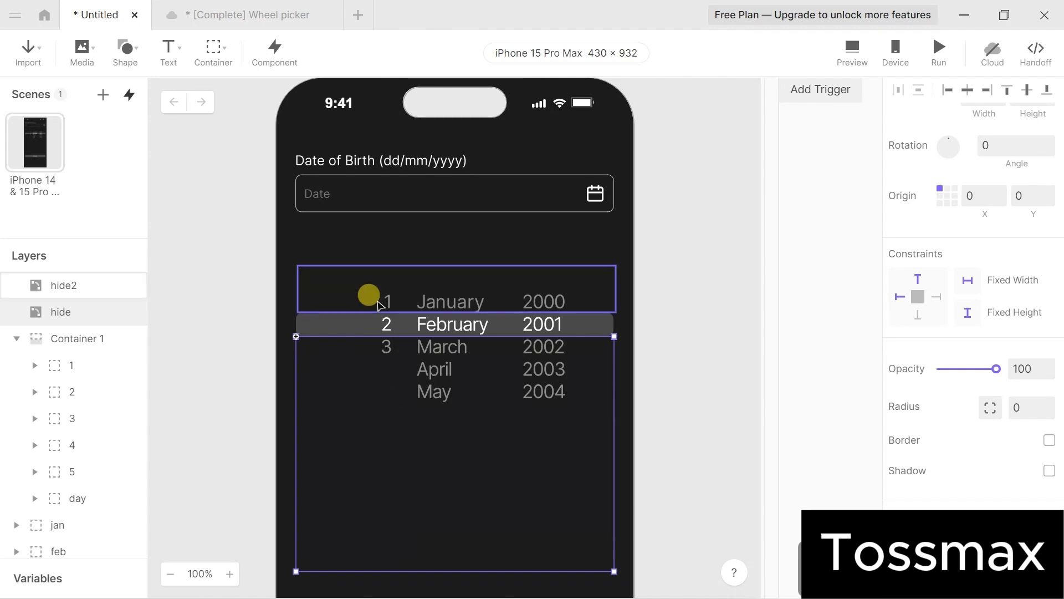
left_click(215, 48)
left_click(230, 85)
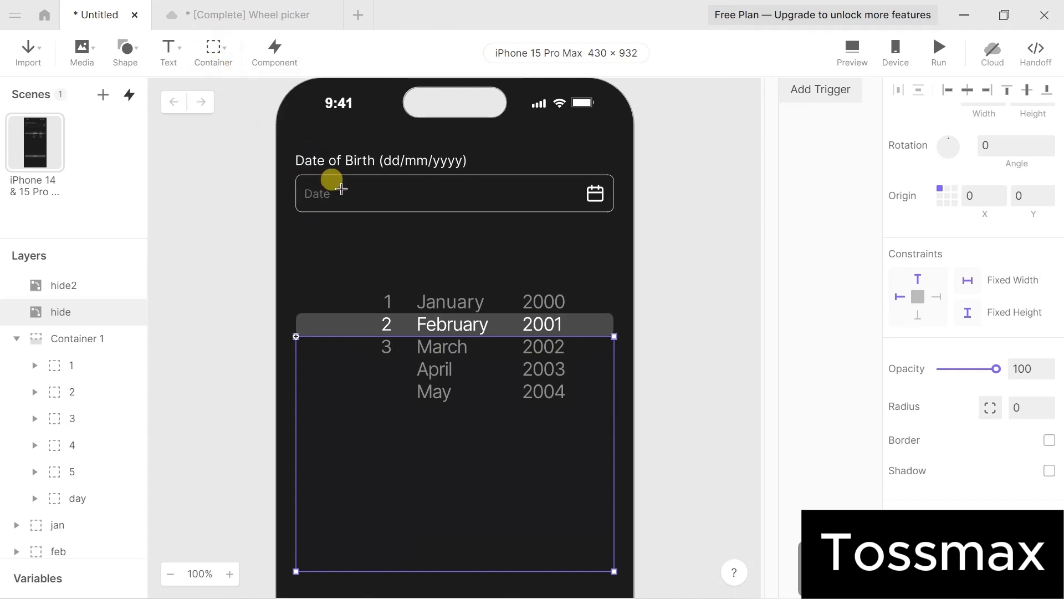
left_click_drag(339, 223, 386, 254)
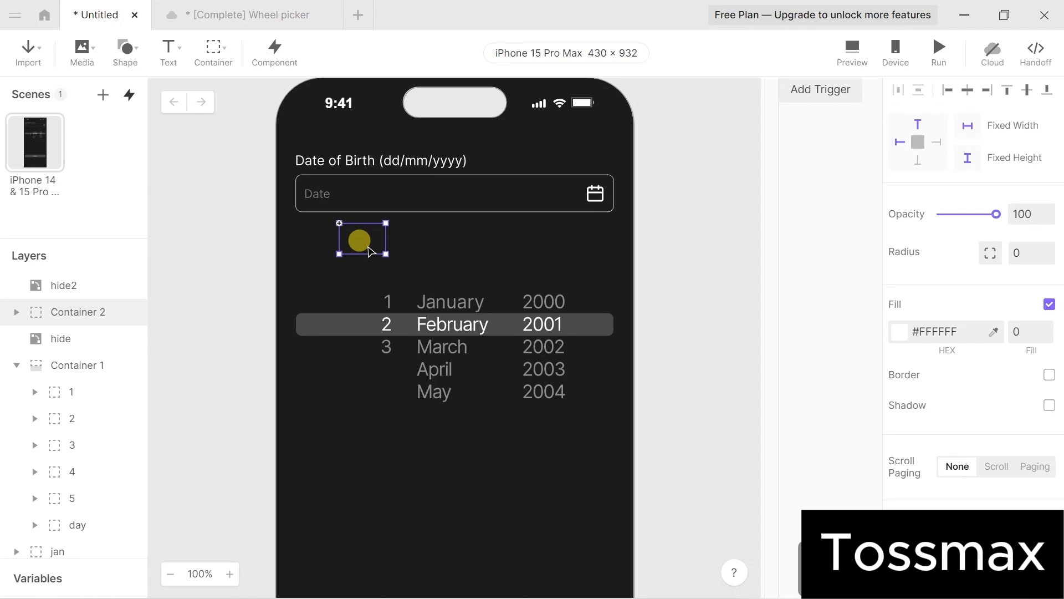
key("Delete")
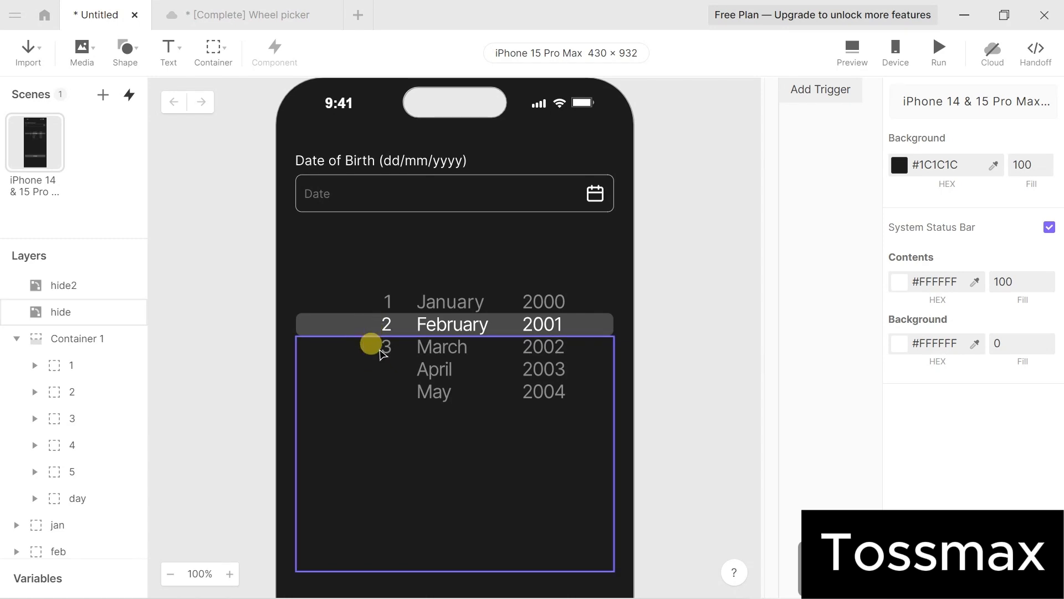
Preview the prototype and scroll through the day column to test its paging with the day layer included.
left_click(951, 56)
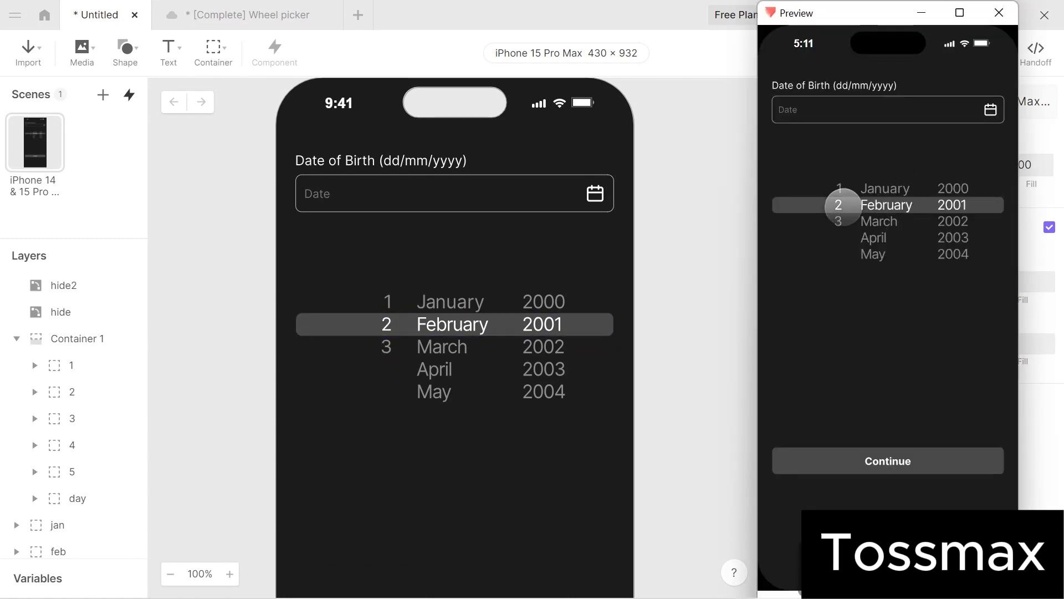
scroll(843, 207, "down", 3)
scroll(842, 207, "up", 4)
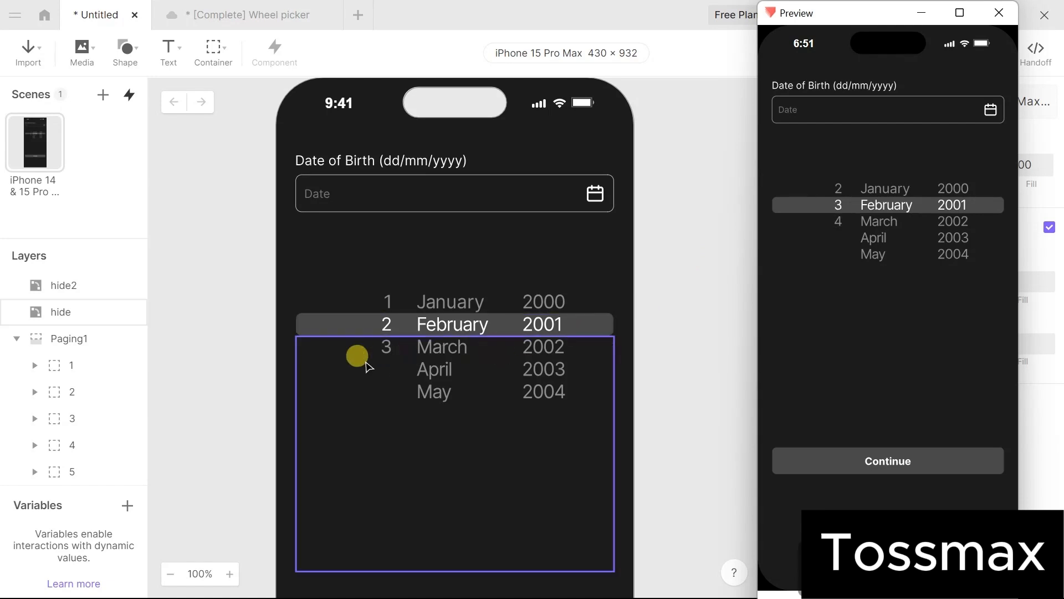
Close the preview and create a variable for this scene only, named Scroll.
left_click(663, 326)
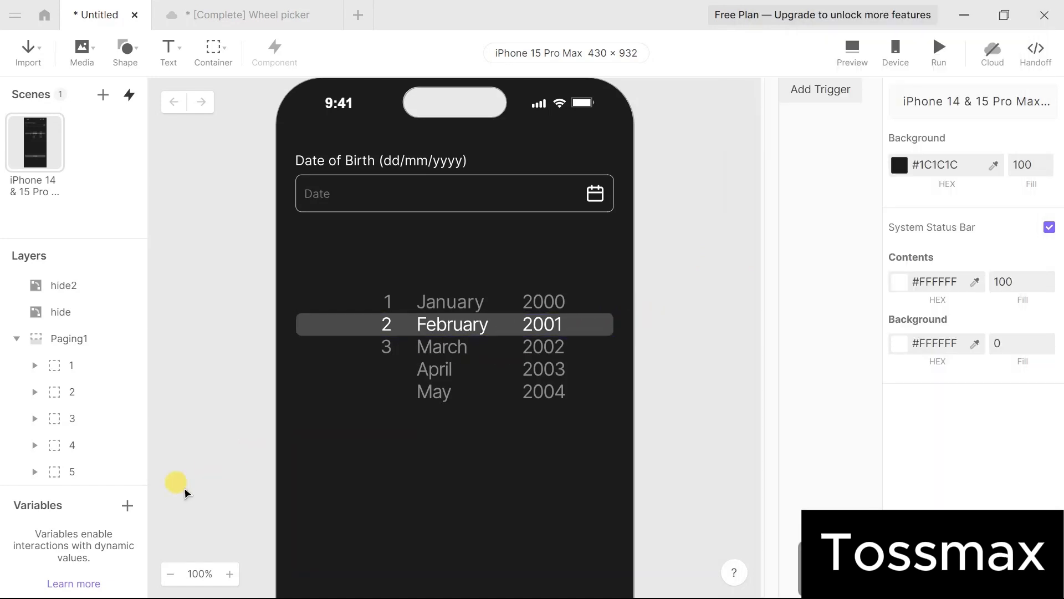
left_click(127, 507)
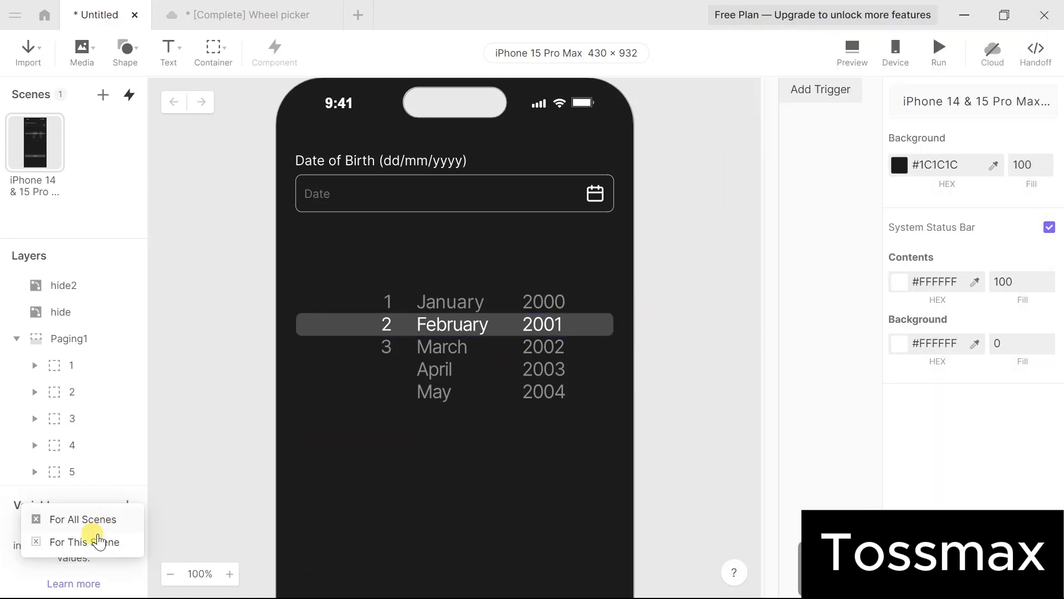
left_click(92, 541)
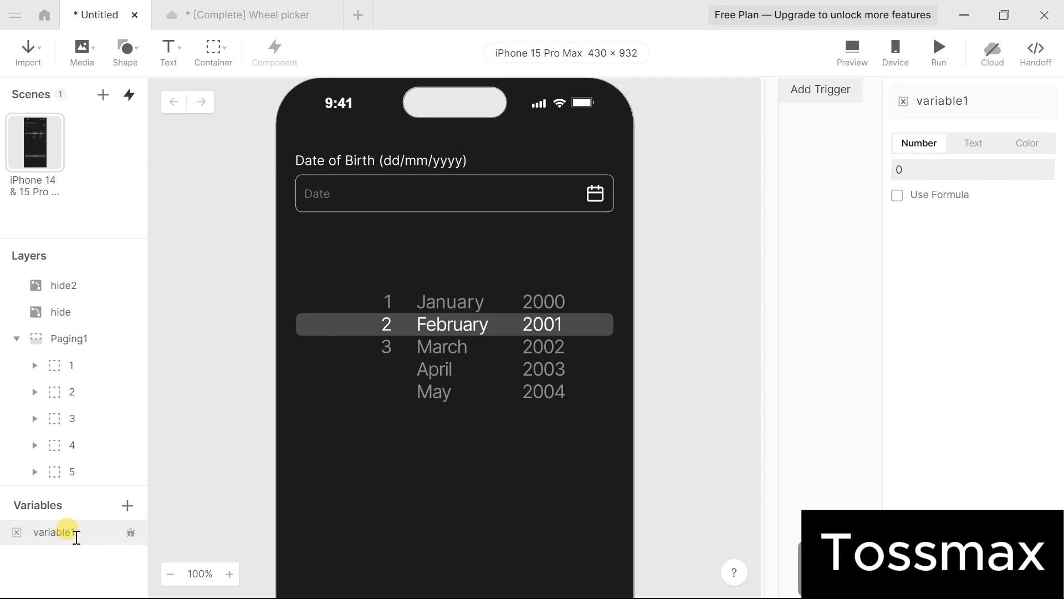
double_click(77, 534)
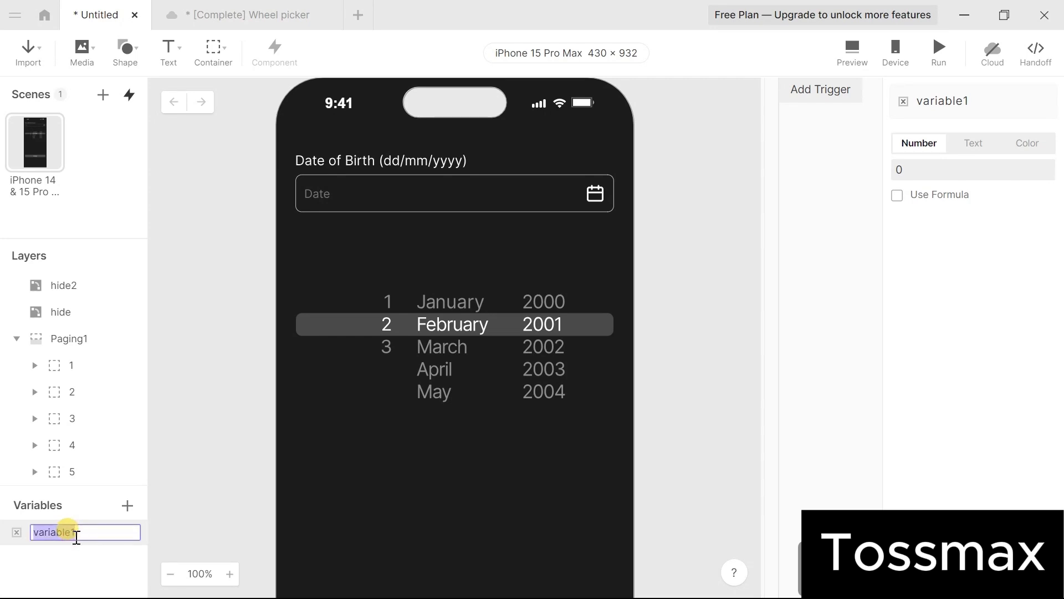
type("Scroll")
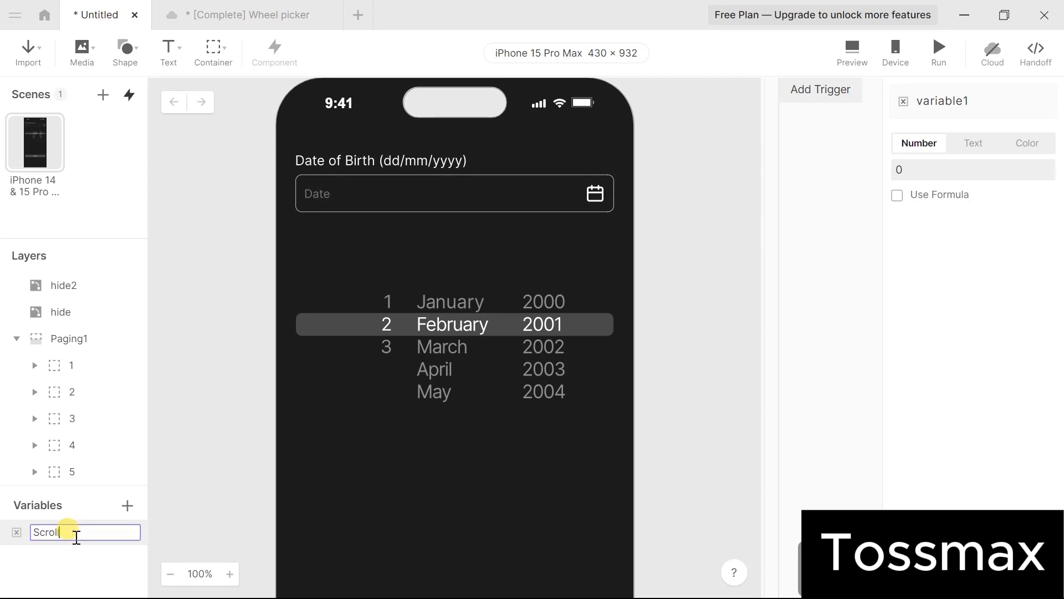
Make the Scroll variable use the formula `Paging1`.scrollOffset.
left_click(897, 197)
left_click(909, 222)
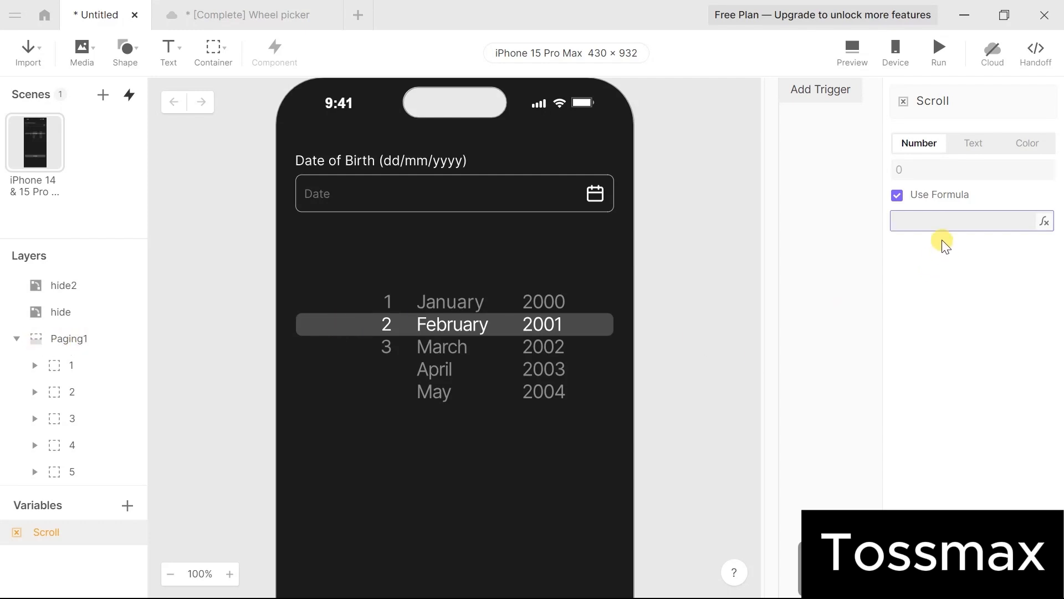
type("~")
key("BackSpace")
type("``")
type("Paging1`.scr")
type("ollO")
type("ffset")
left_click(943, 308)
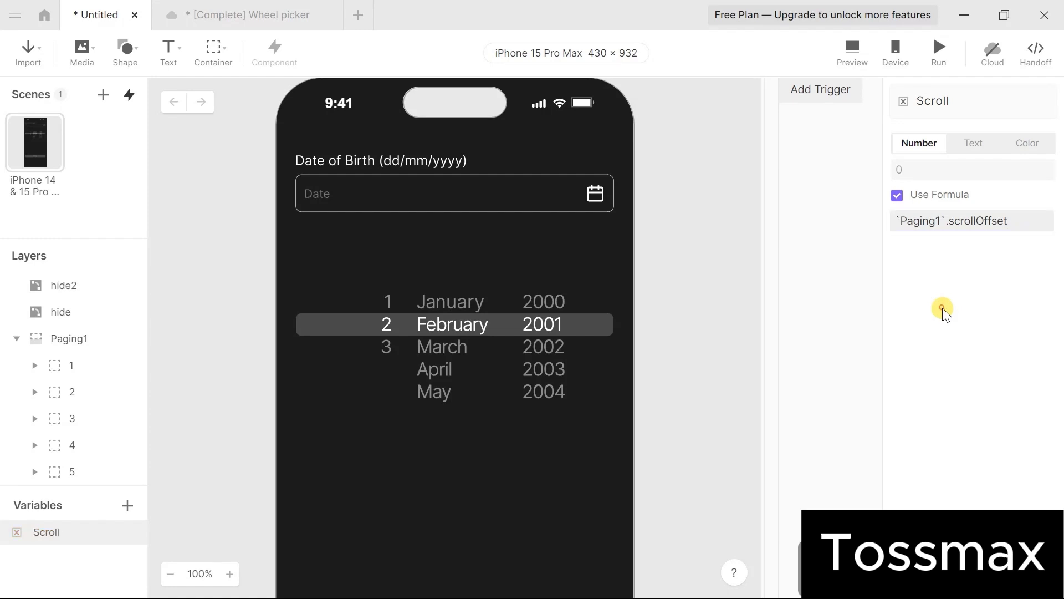
Add a Chain trigger driven by the Scroll property of the Paging1 container.
left_click(819, 92)
left_click(815, 137)
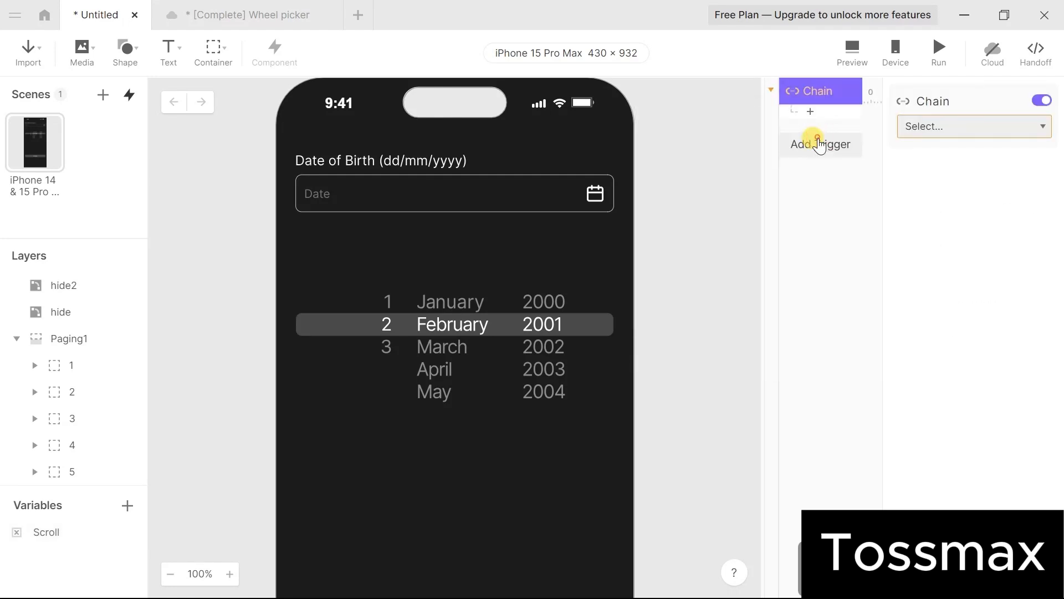
left_click(935, 125)
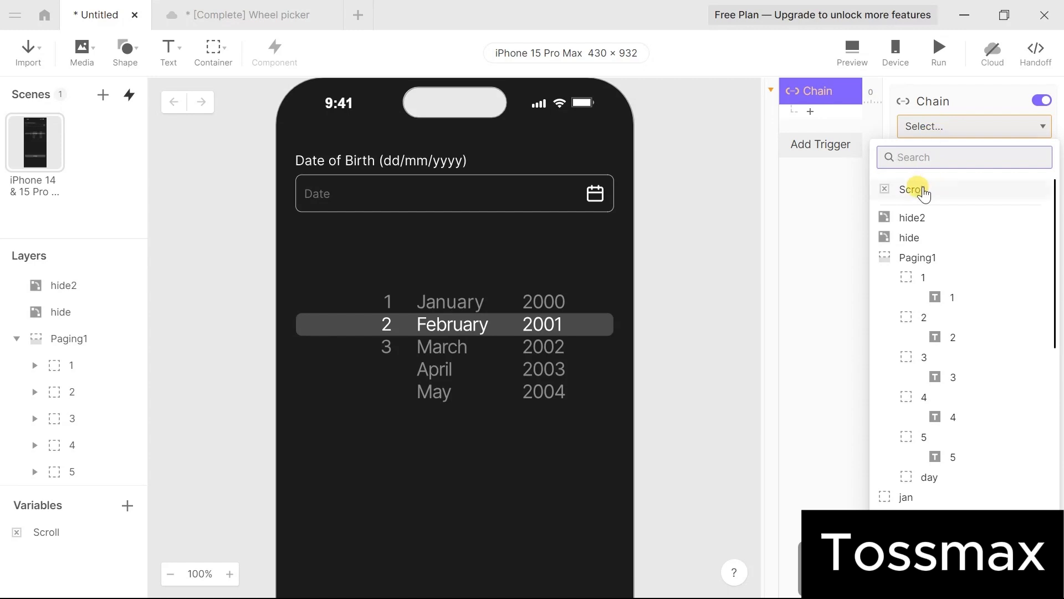
left_click(930, 260)
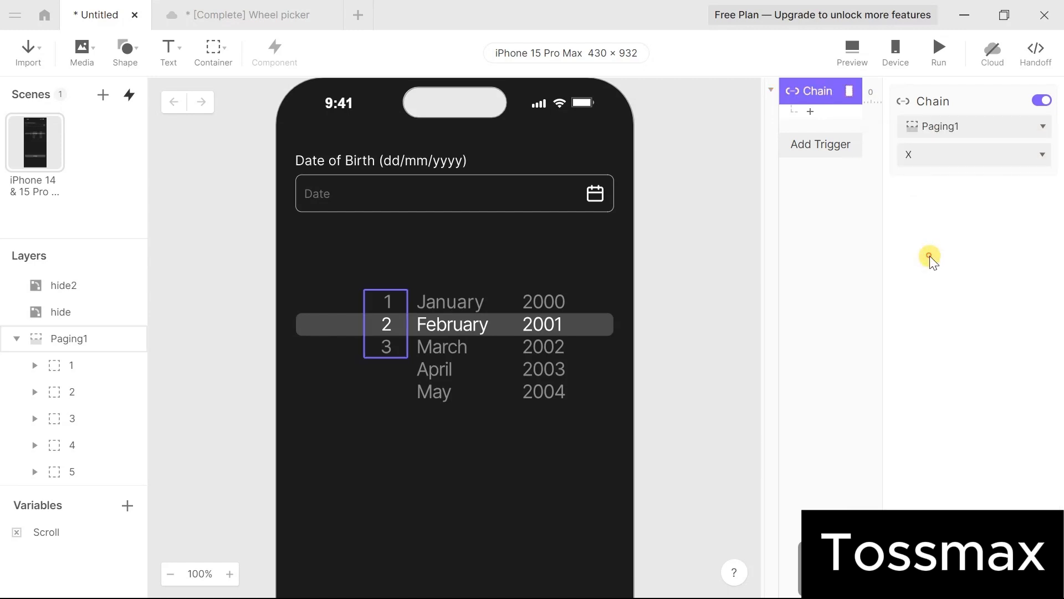
left_click(965, 154)
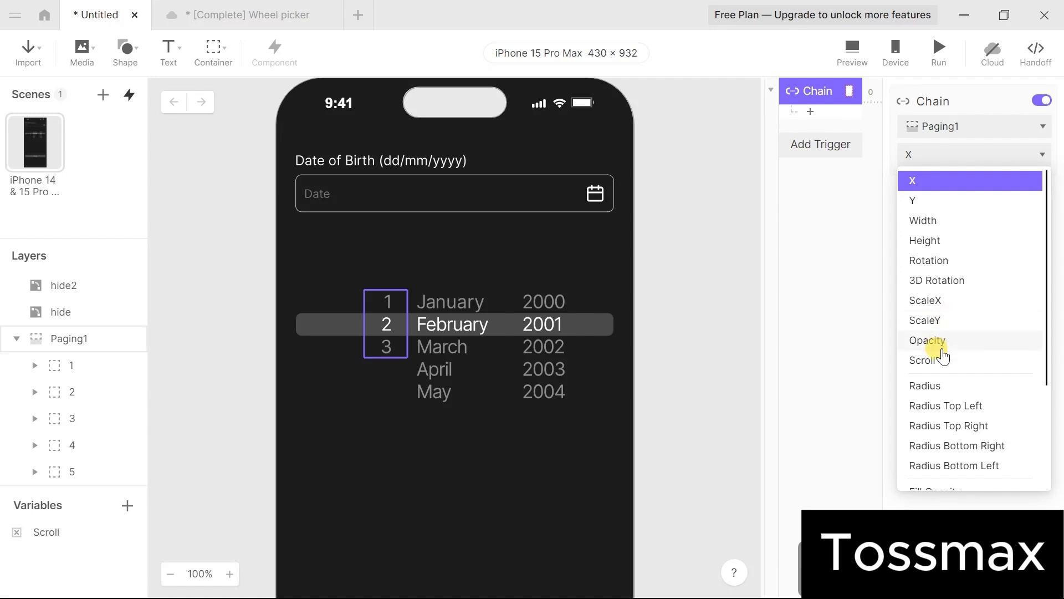
left_click(943, 361)
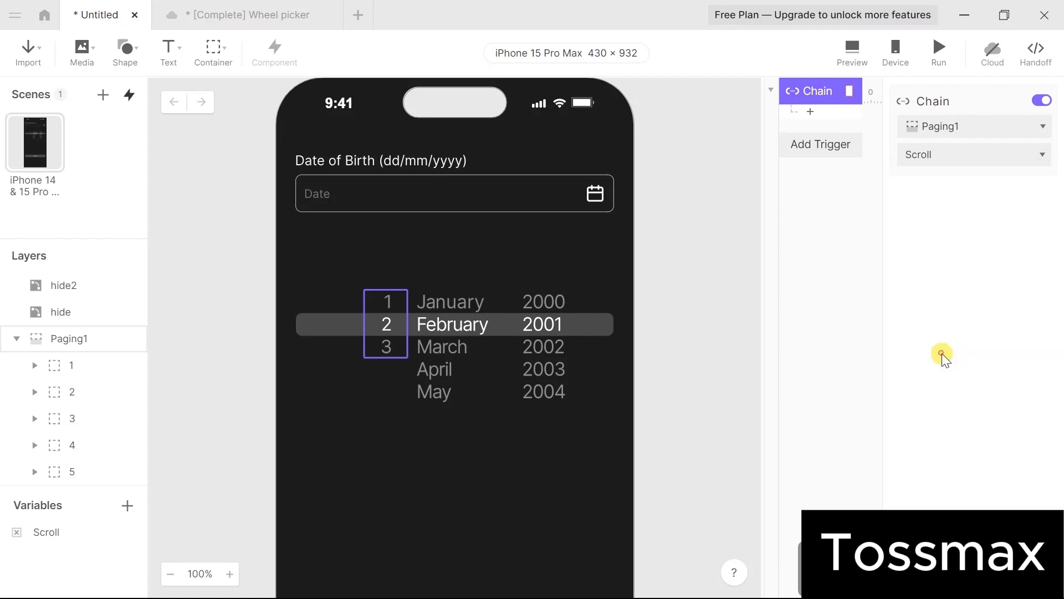
Add a 3D Rotate response to the chain and target the day container 1 inside Paging1.
left_click(810, 111)
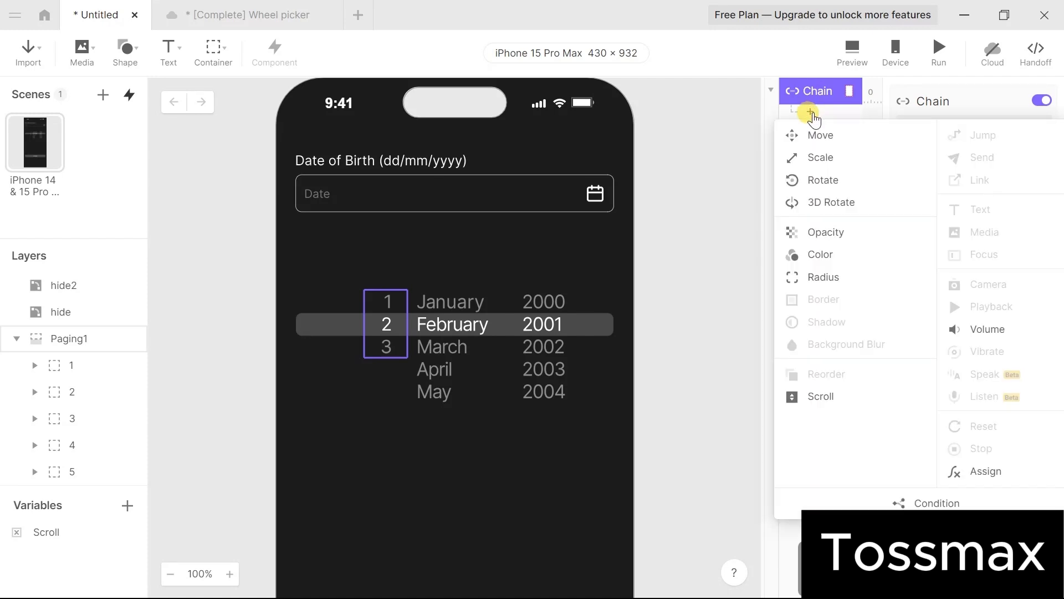
left_click(810, 203)
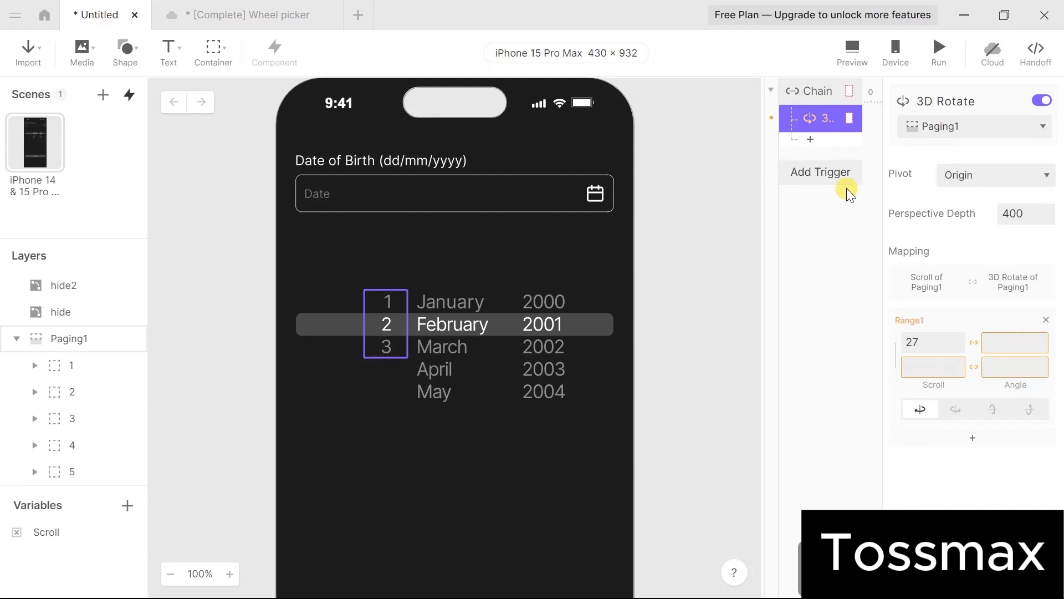
left_click(980, 126)
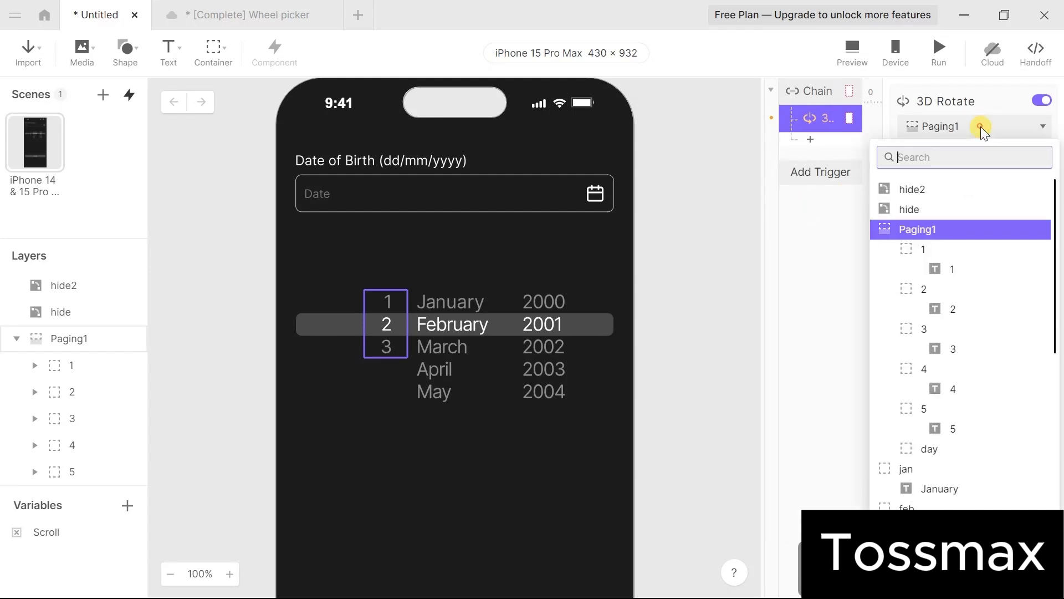
left_click(952, 250)
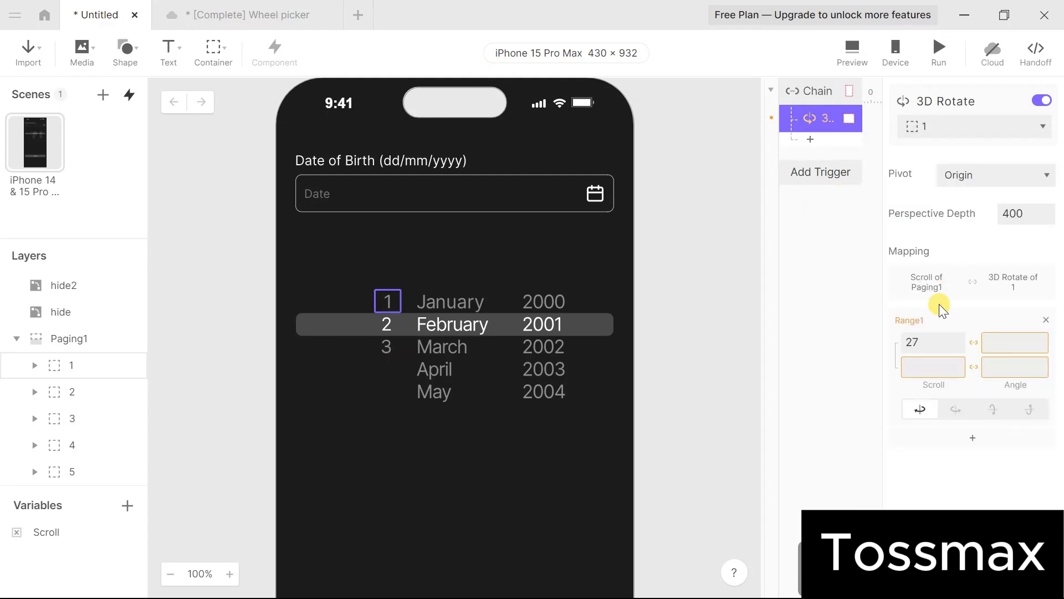
Map scroll 0 to 27 onto angle 0 to 35 for container 1, using the fourth rotation direction.
left_click(931, 341)
key("BackSpace")
key("BackSpace")
type("0")
left_click(928, 359)
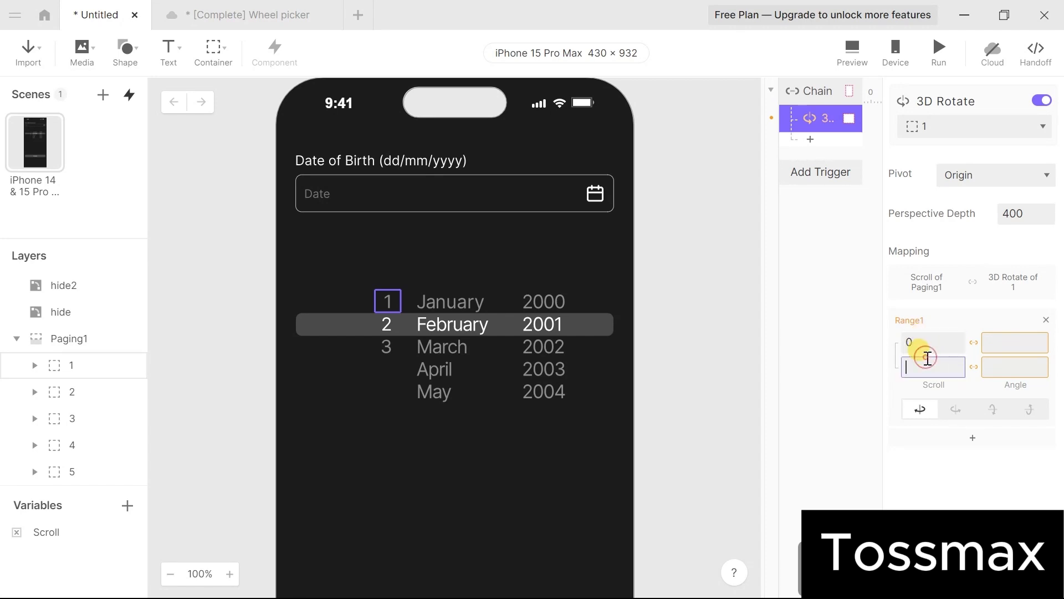
type("27")
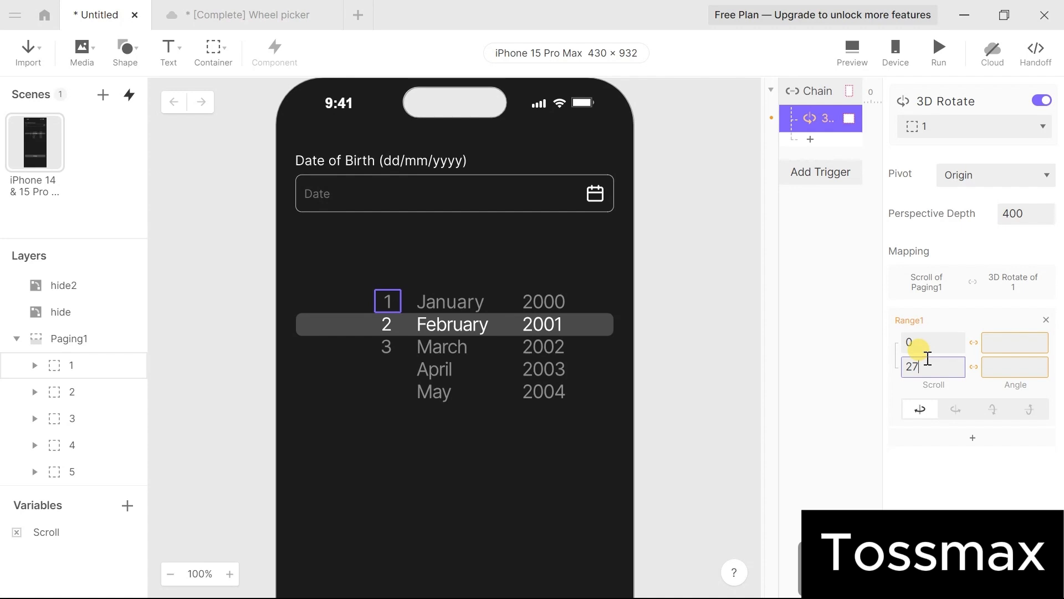
left_click(1006, 347)
type("0")
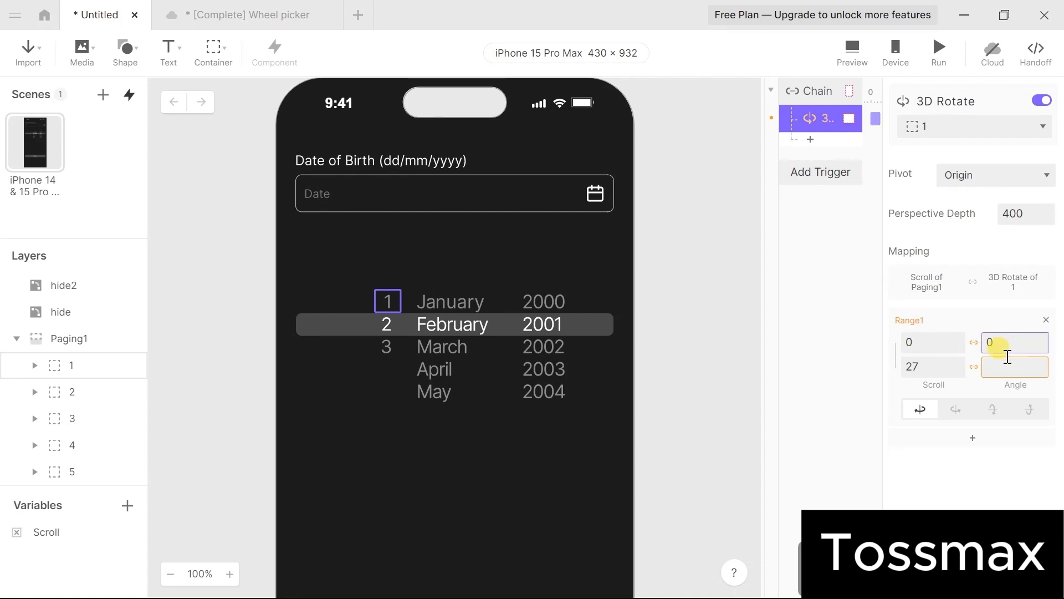
left_click(1004, 368)
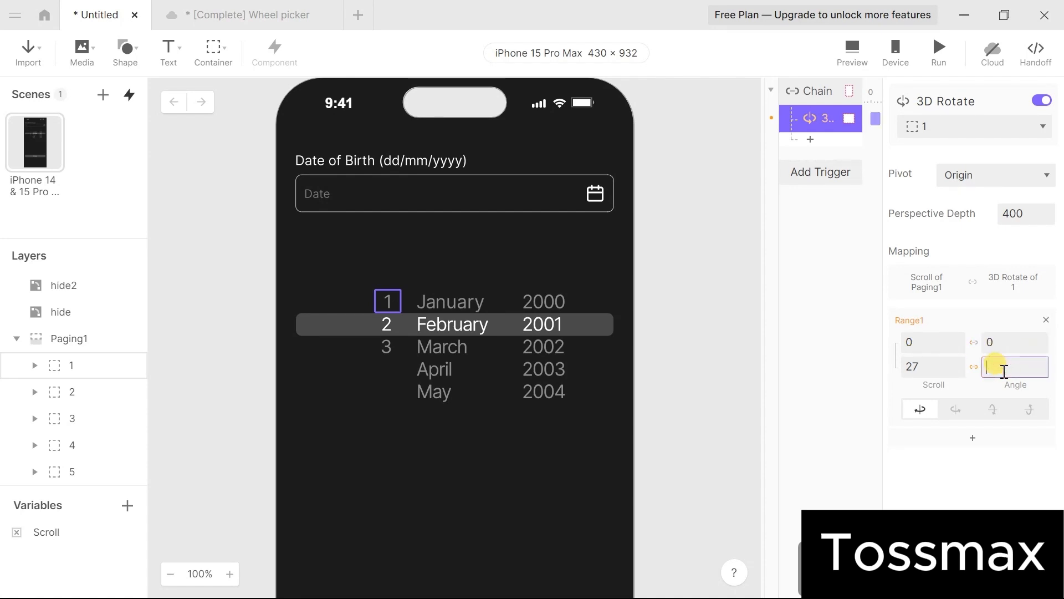
type("35")
left_click(1026, 413)
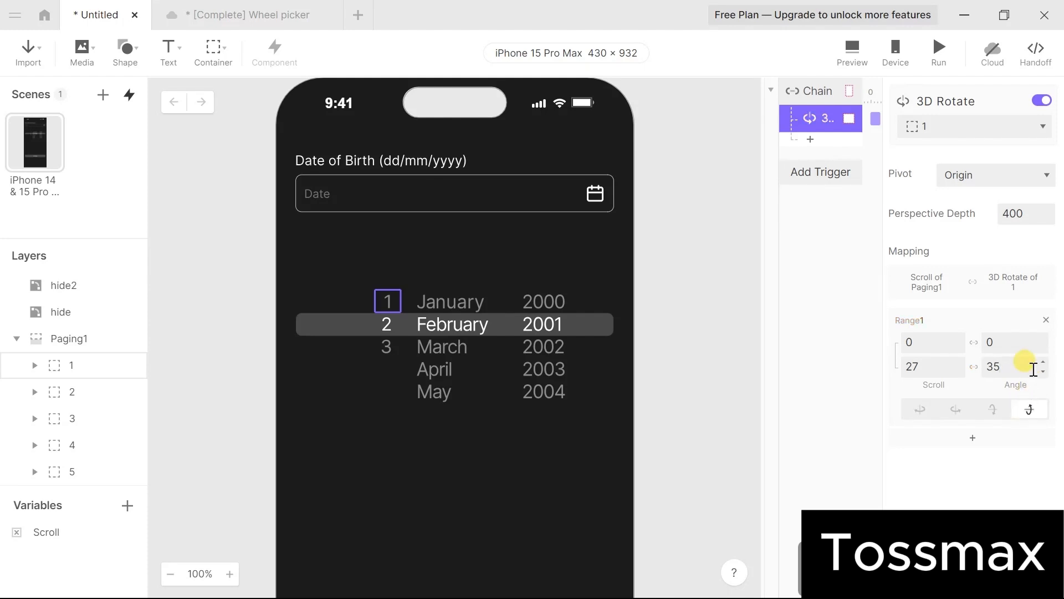
Add a second 3D Rotate response to the chain and target the day container 2.
left_click(809, 141)
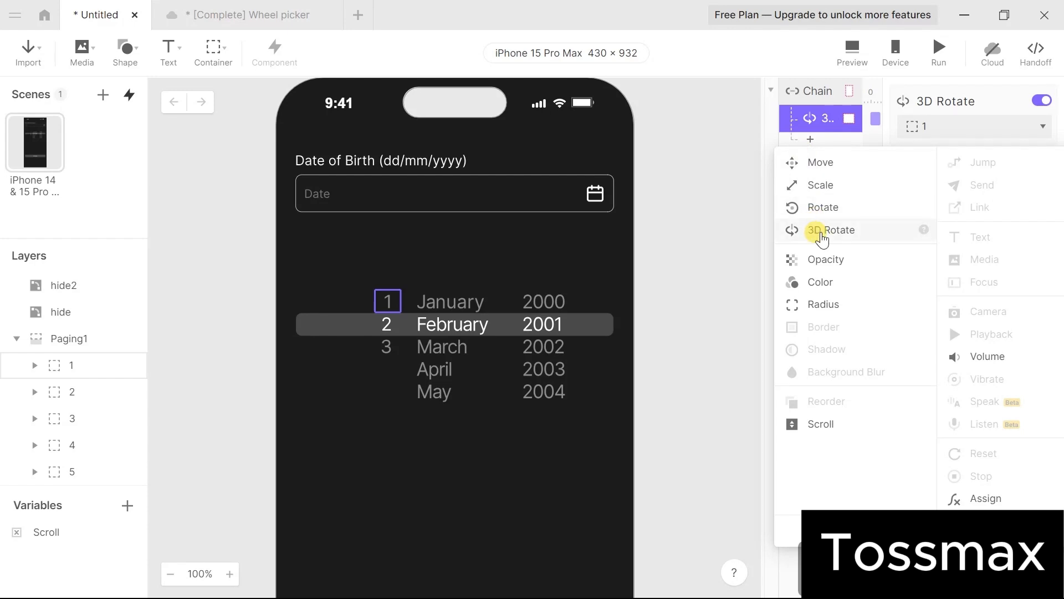
left_click(821, 229)
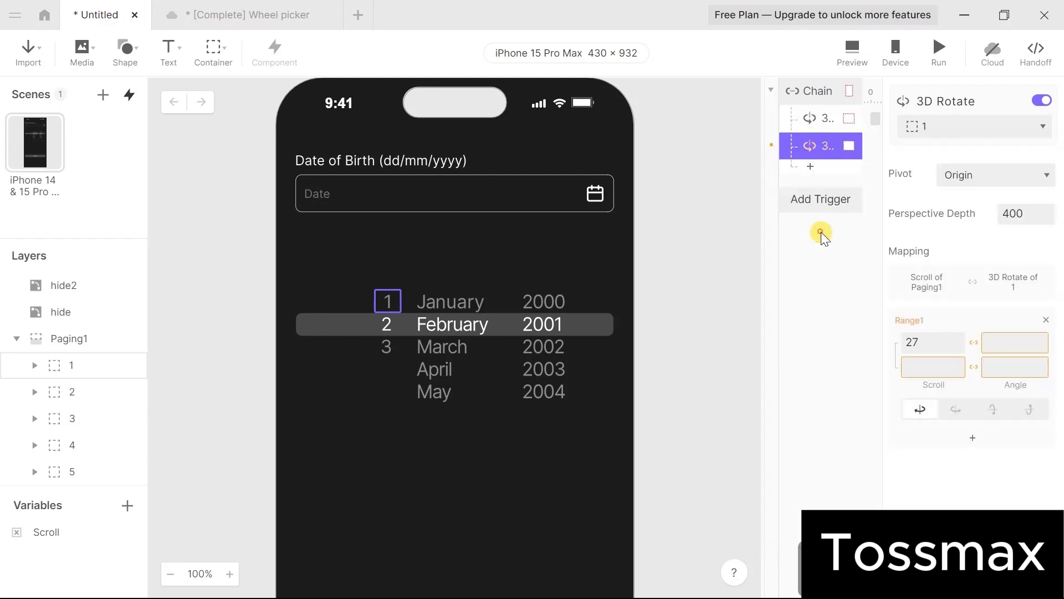
left_click(992, 131)
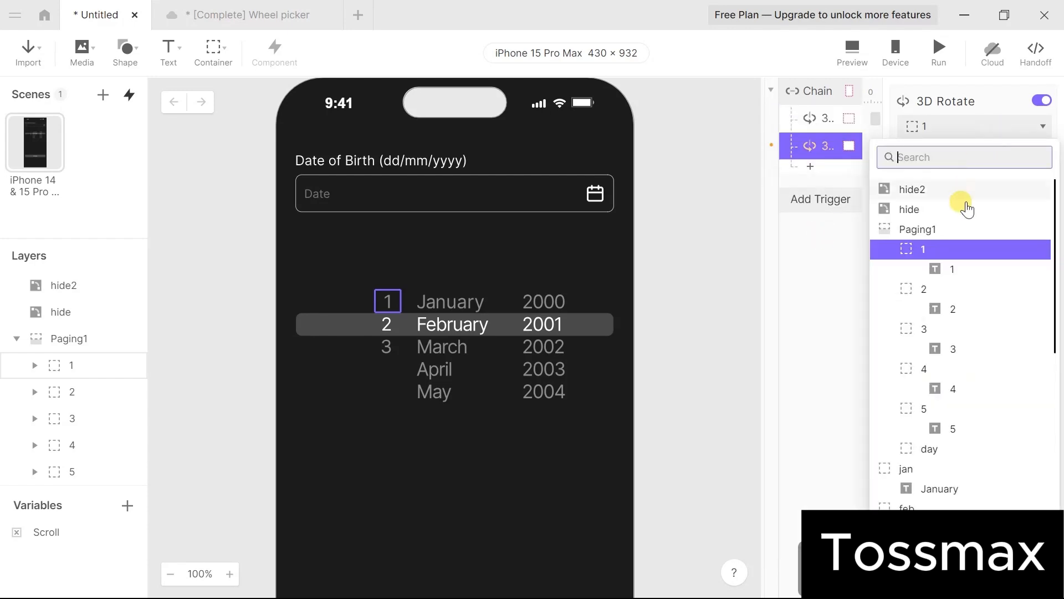
left_click(946, 291)
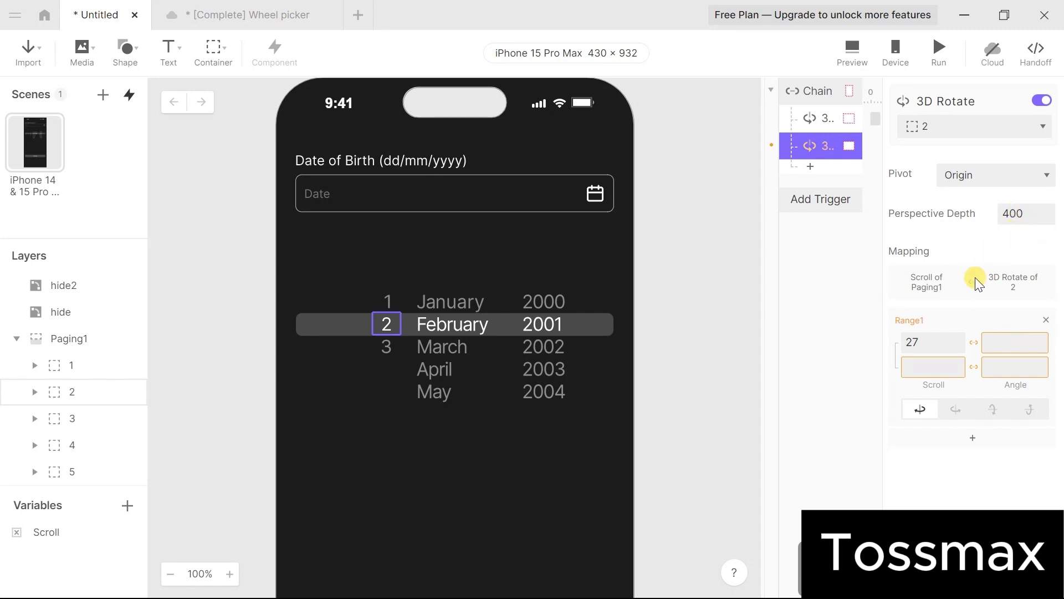
Map scroll 0 to 27 onto angle -35 to 0 for container 2, using the fourth rotation direction.
left_click(925, 343)
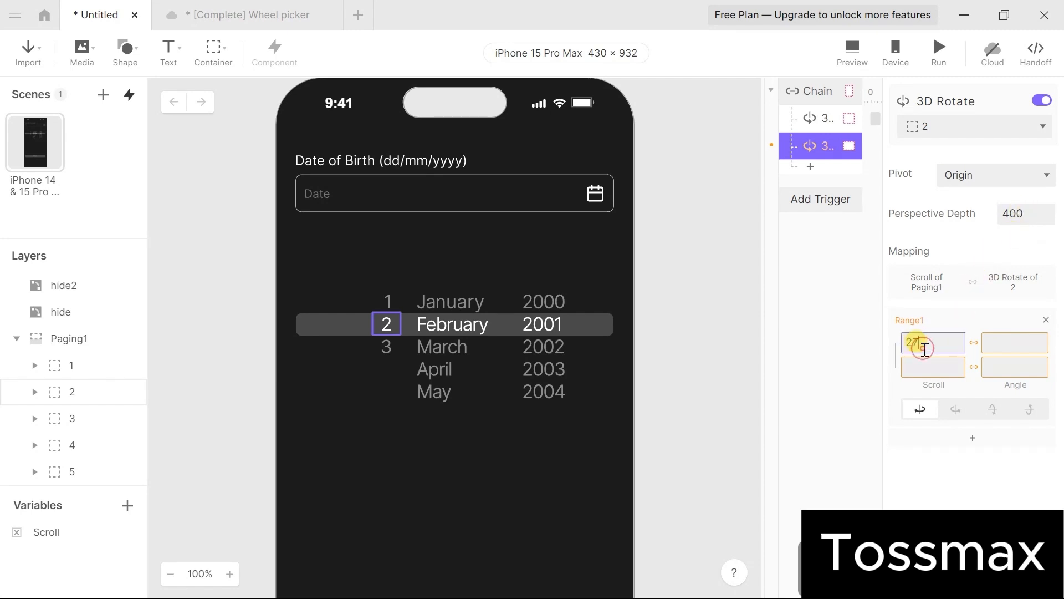
key("BackSpace")
key("BackSpace")
type("0")
left_click(921, 363)
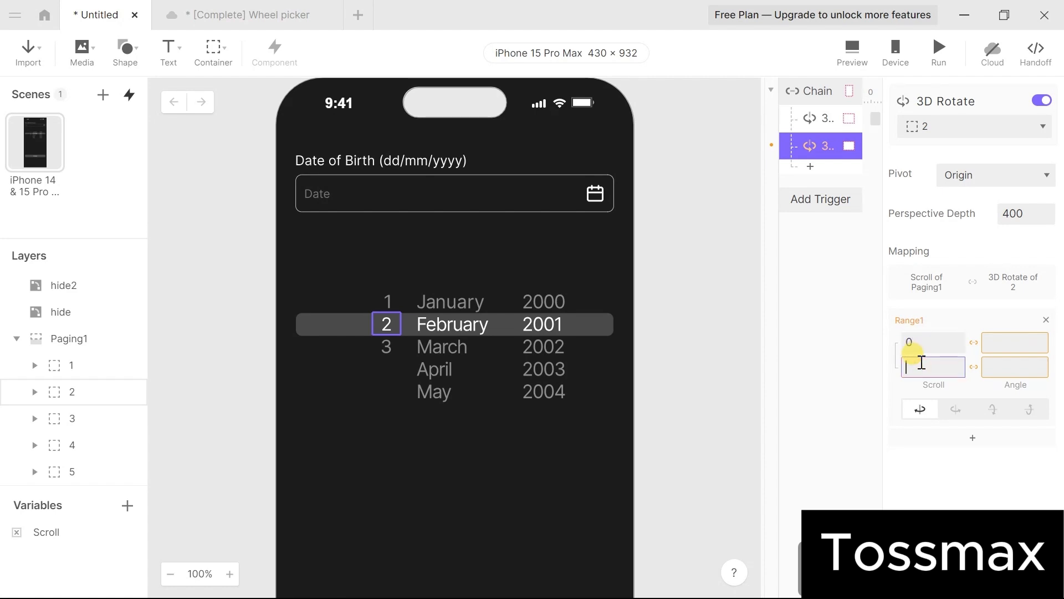
type("27")
left_click(997, 347)
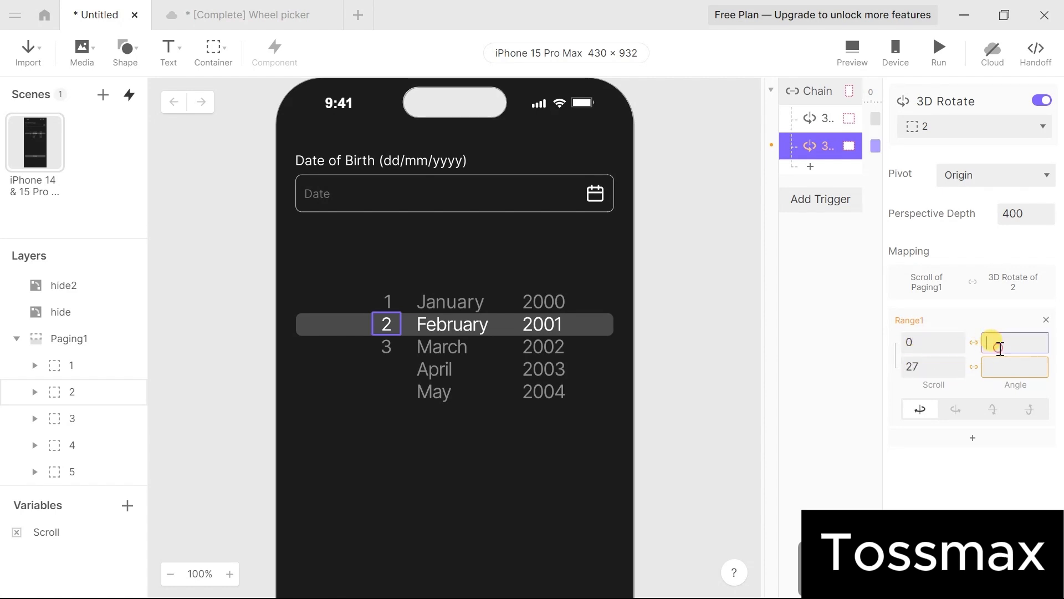
type("-35")
left_click(997, 369)
type("0")
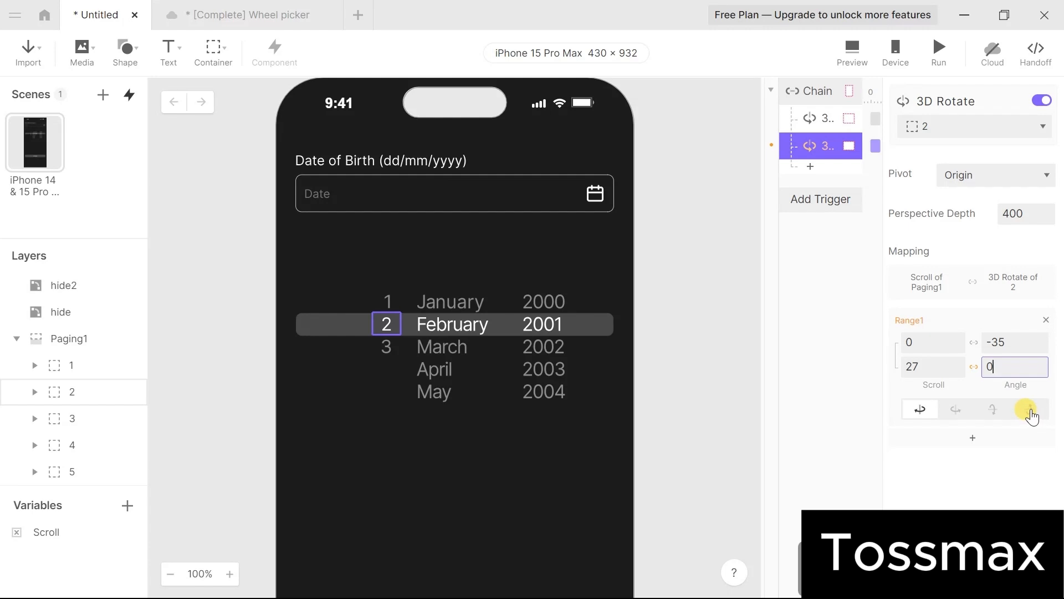
left_click(1030, 413)
Add a second range to container 2's 3D rotation, mapping scroll 27 to 54 onto angle 0 to 35.
left_click(974, 440)
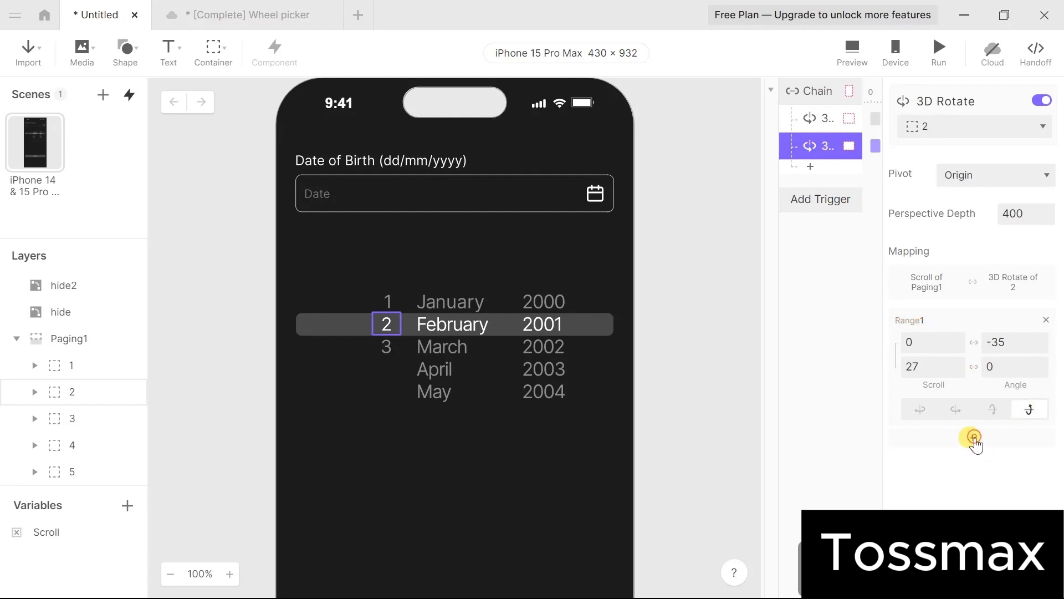
left_click(934, 463)
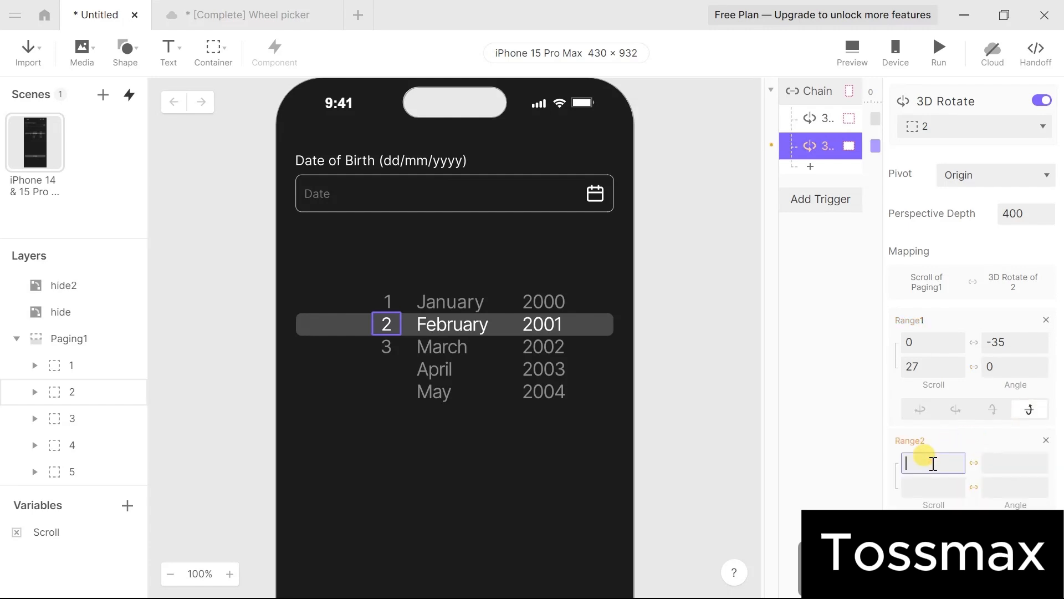
type("27")
left_click(919, 480)
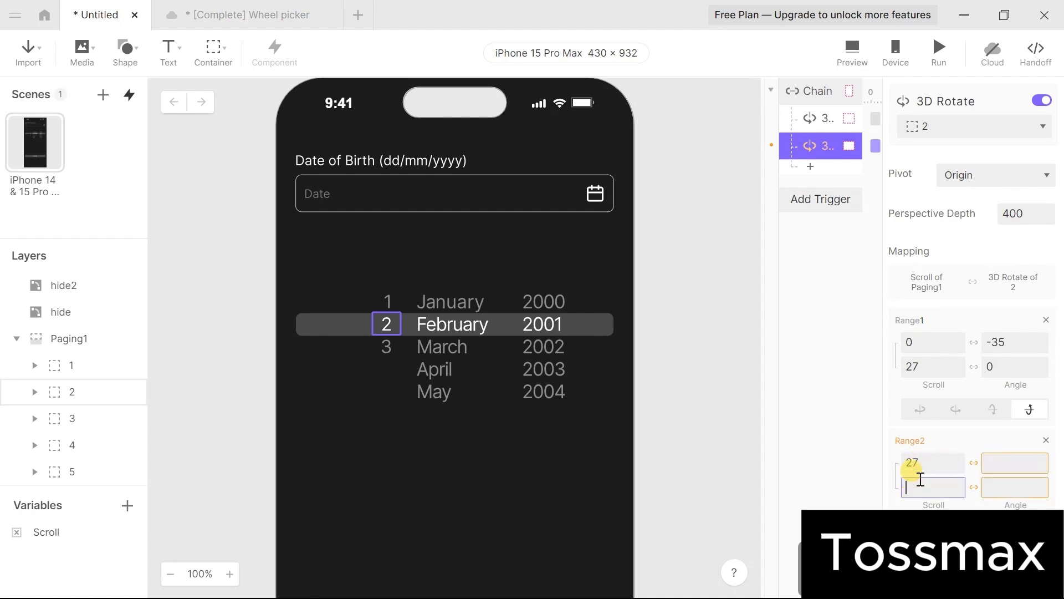
type("54")
left_click(1019, 470)
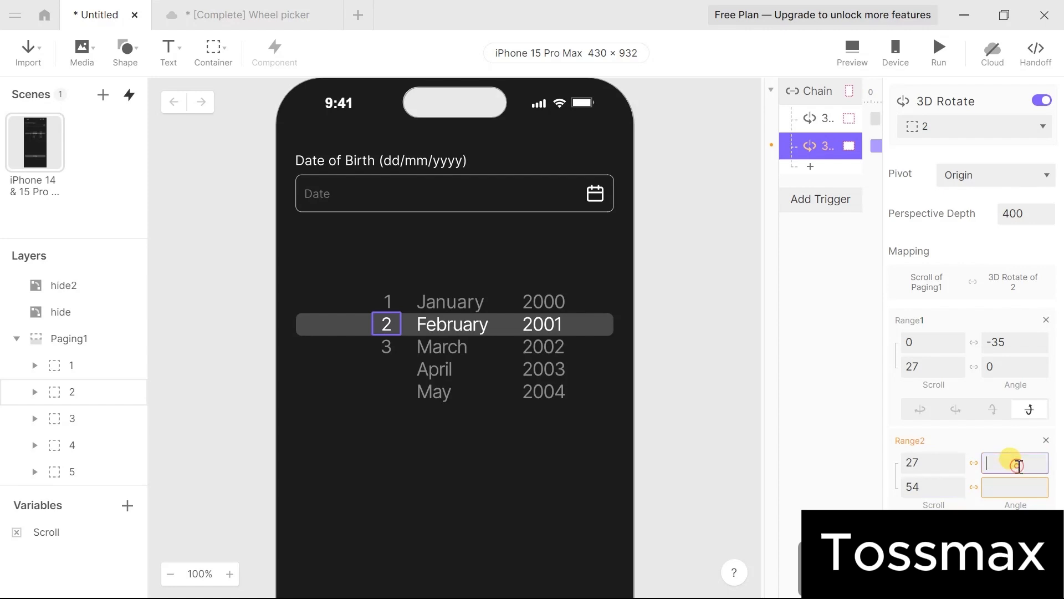
type("0")
left_click(1015, 486)
type("35")
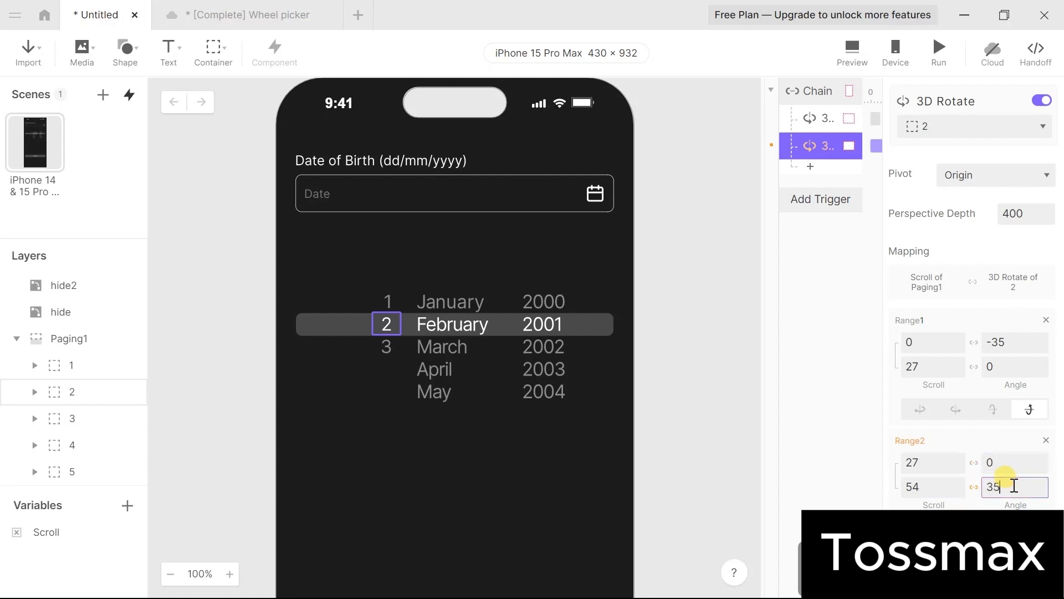
left_click(823, 344)
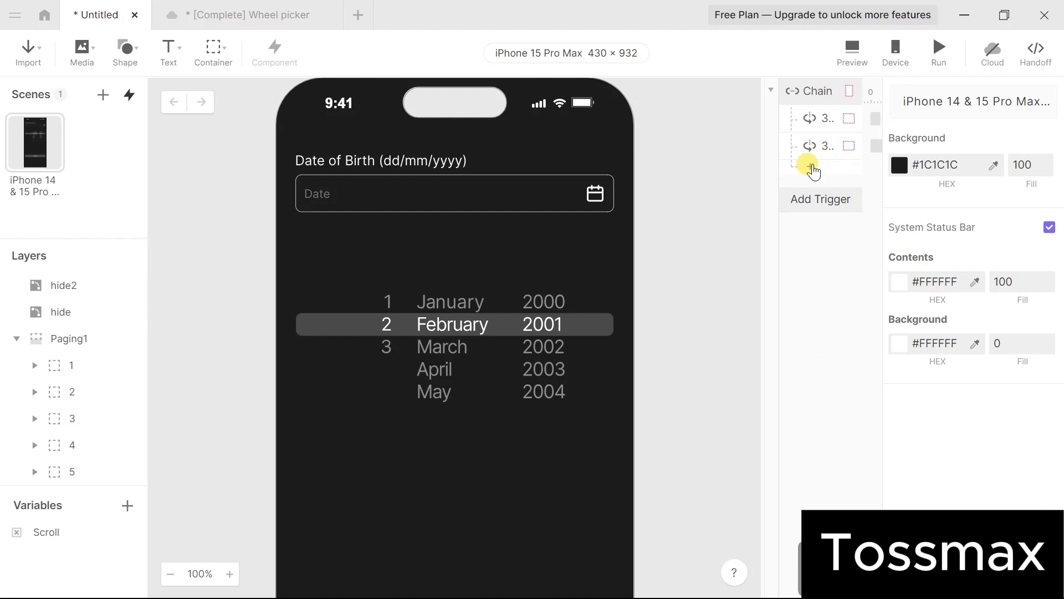
Add a third 3D Rotate response to the chain and target the day container 3.
left_click(810, 167)
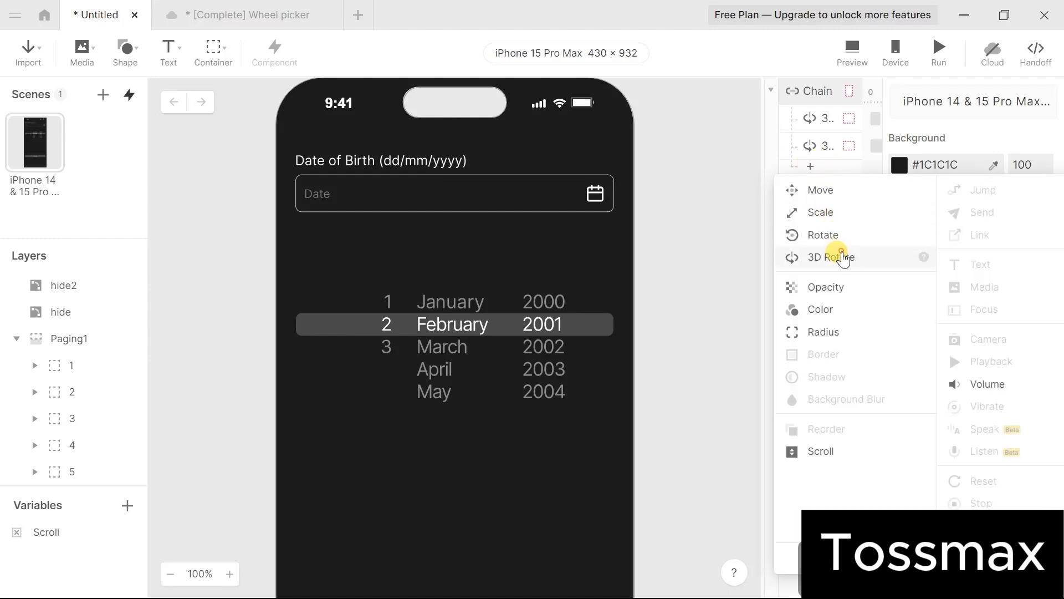
left_click(843, 255)
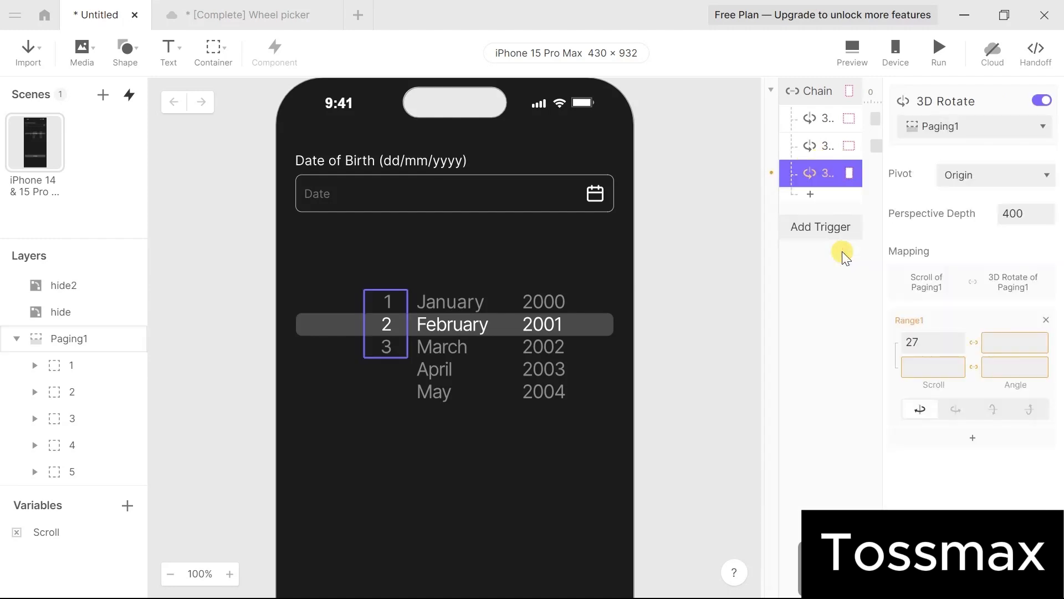
left_click(966, 128)
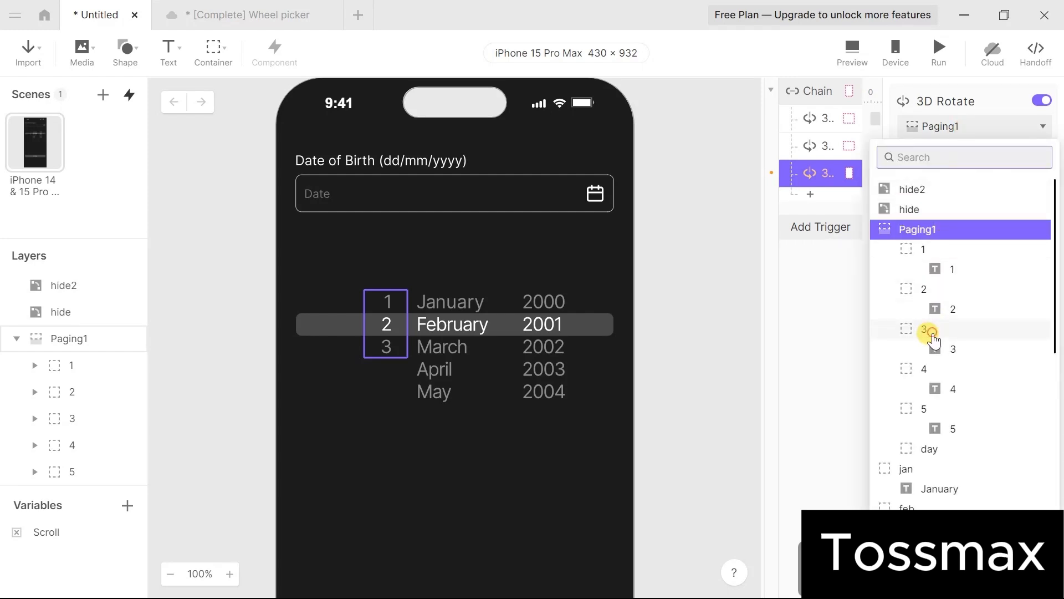
left_click(924, 329)
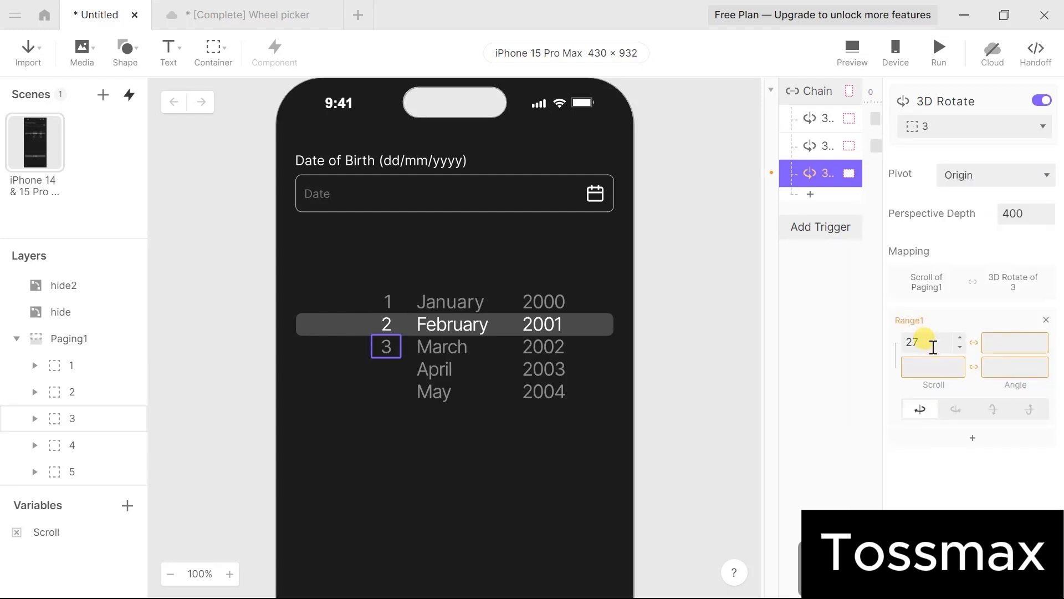
Map scroll 27 to 54 onto angle -35 to 0 for container 3, using the fourth rotation direction.
left_click(928, 359)
type("54")
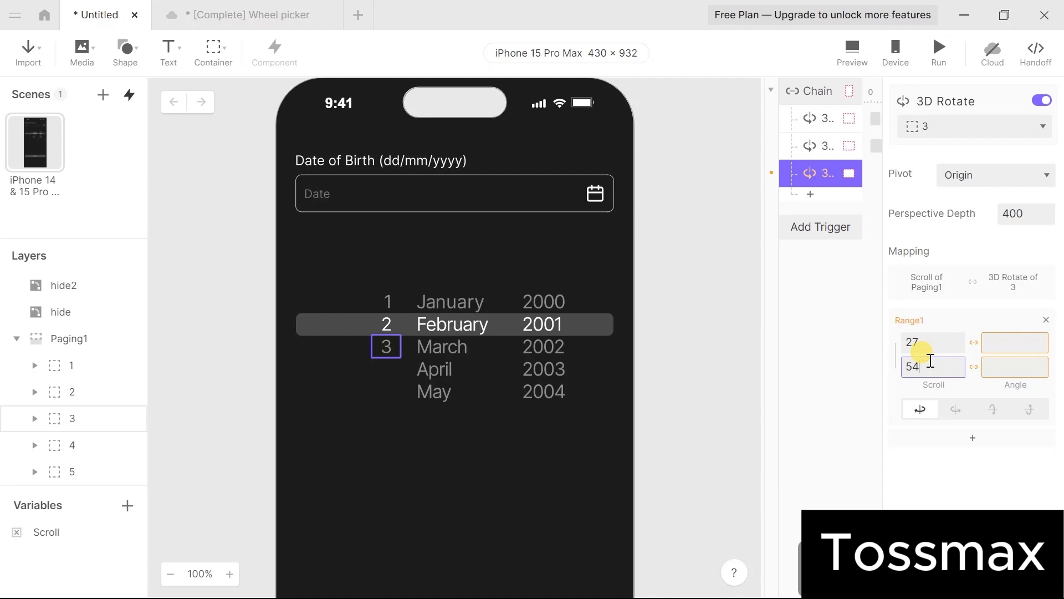
left_click(1007, 348)
type("-35")
left_click(1001, 366)
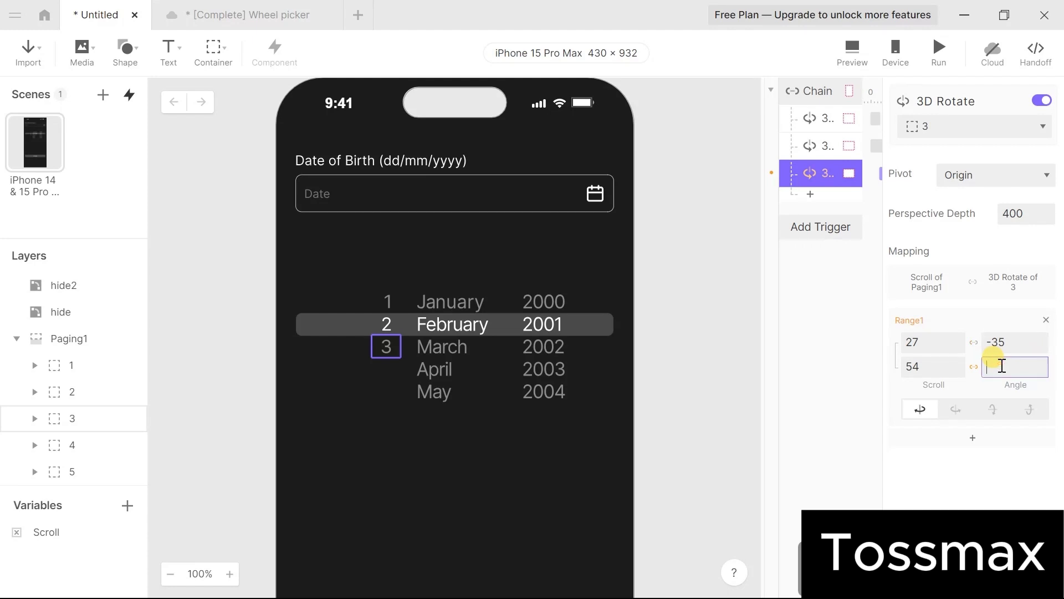
type("0")
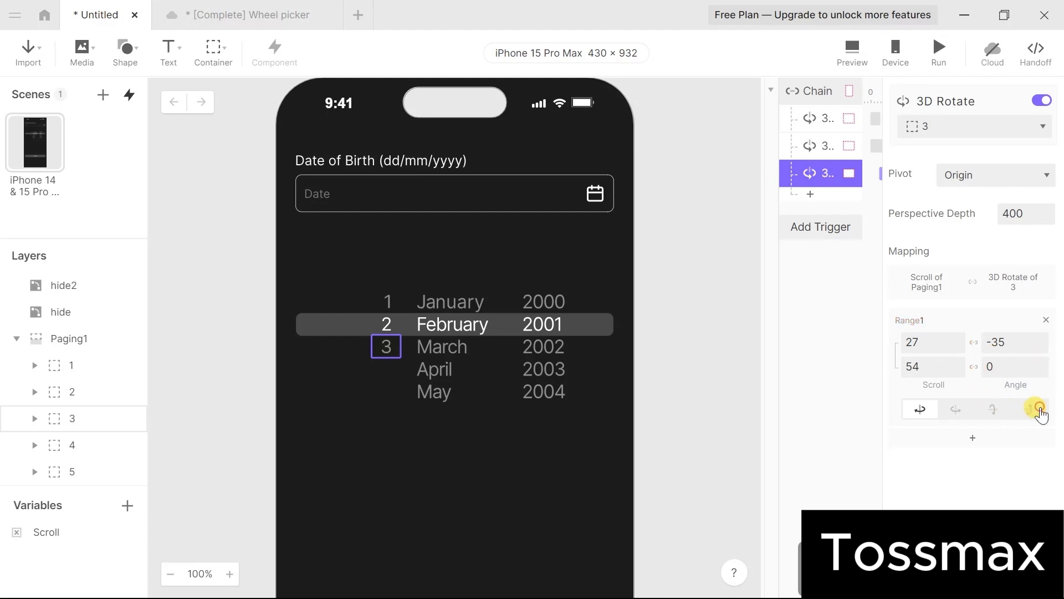
left_click(1031, 409)
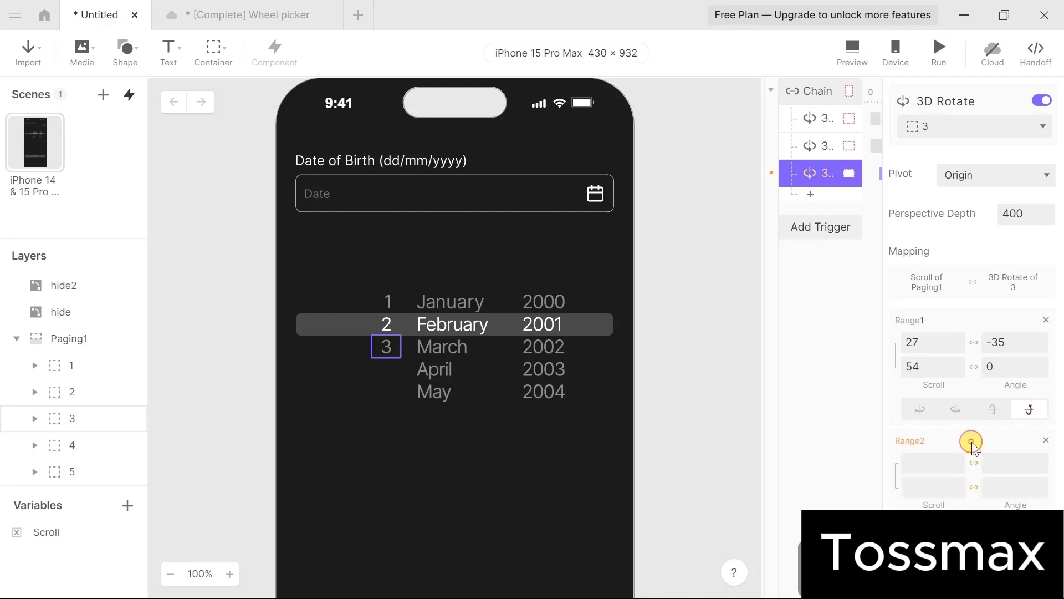
Fill in a second range for container 3's 3D rotation, mapping scroll 54 to 81 onto angle 0 to 35.
left_click(944, 460)
type("54")
left_click(930, 487)
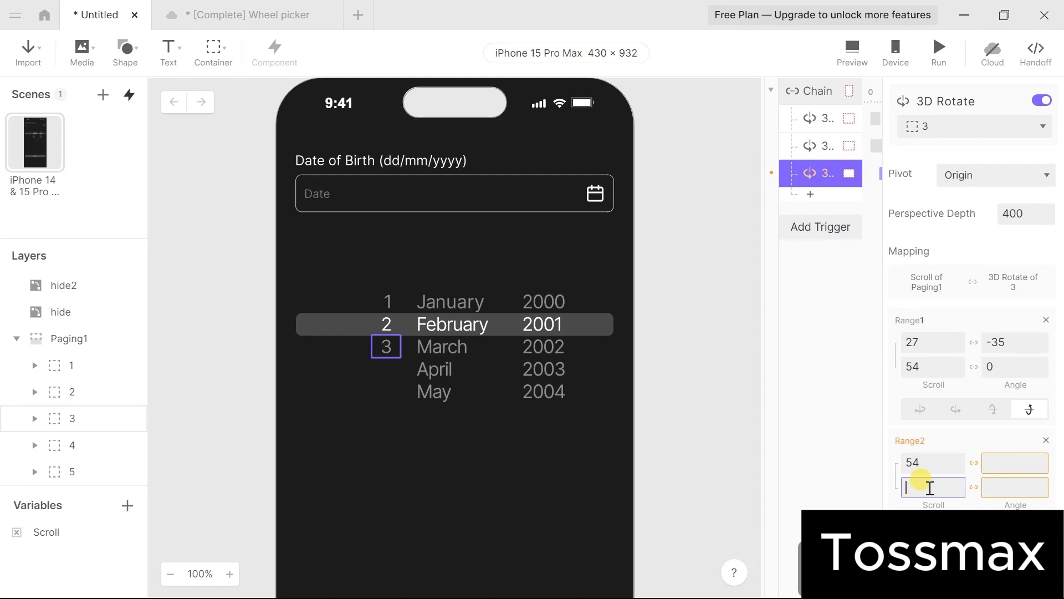
type("81")
left_click(1003, 468)
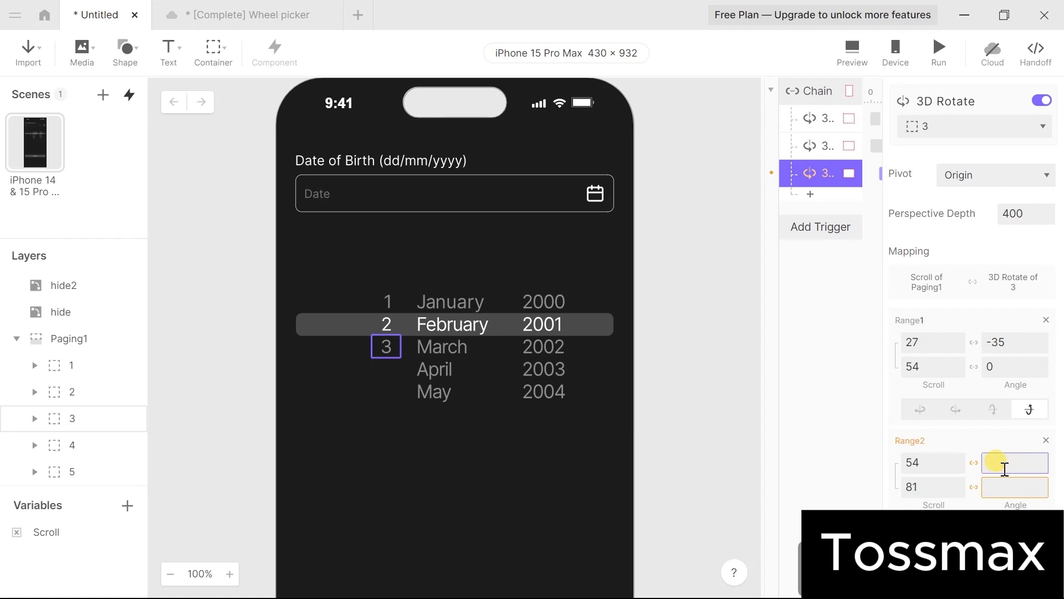
type("0")
left_click(1004, 485)
type("35")
key("Return")
Add a fourth 3D Rotate response to the chain and target the day container 4.
left_click(809, 194)
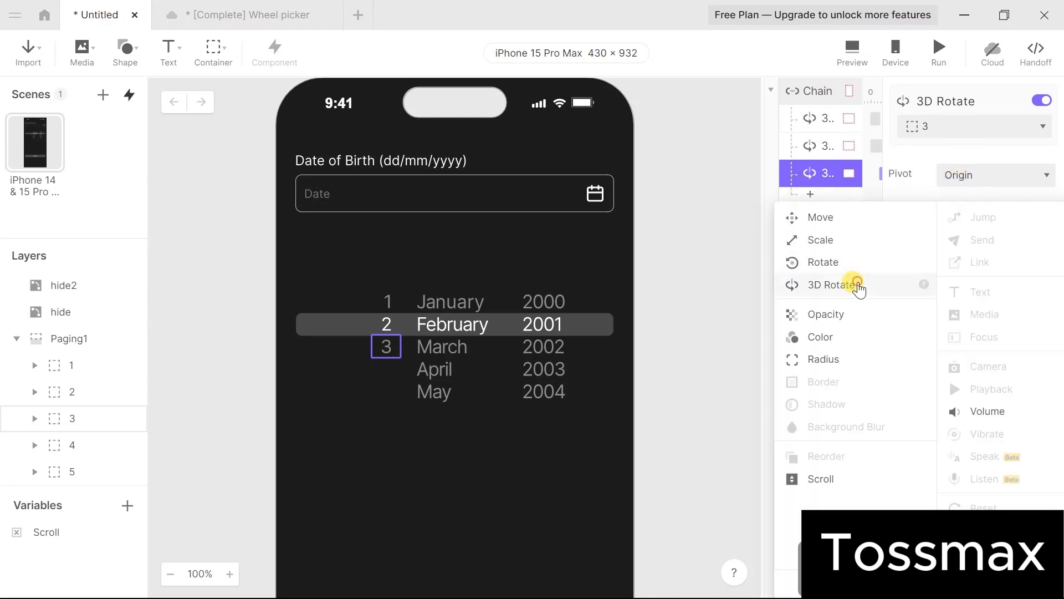
left_click(857, 284)
left_click(1019, 128)
left_click(938, 368)
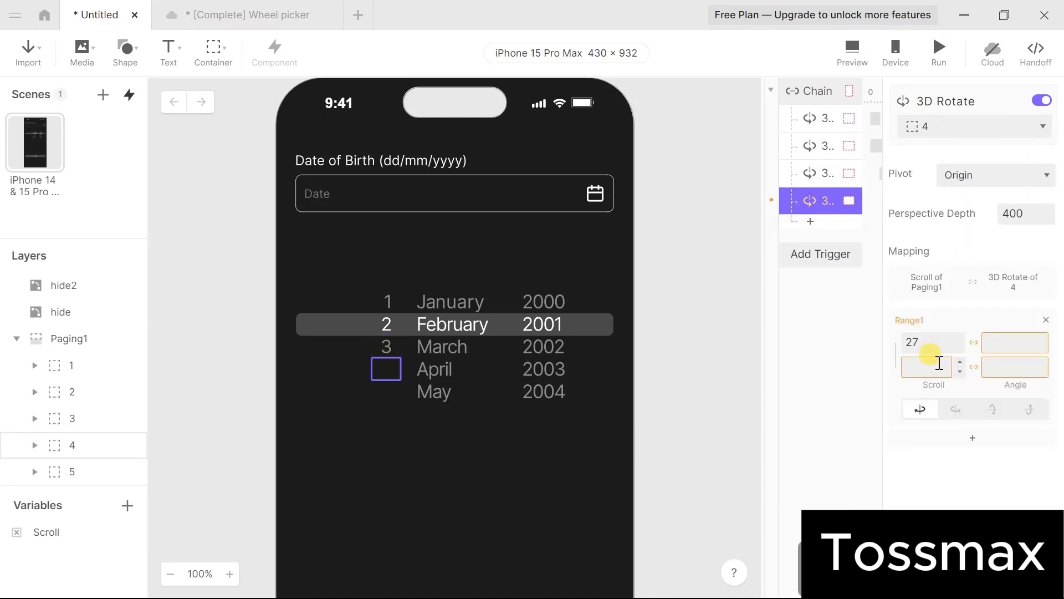
Map scroll 54 to 81 onto angle -35 to 0 for container 4, using the fourth rotation direction.
left_click(921, 338)
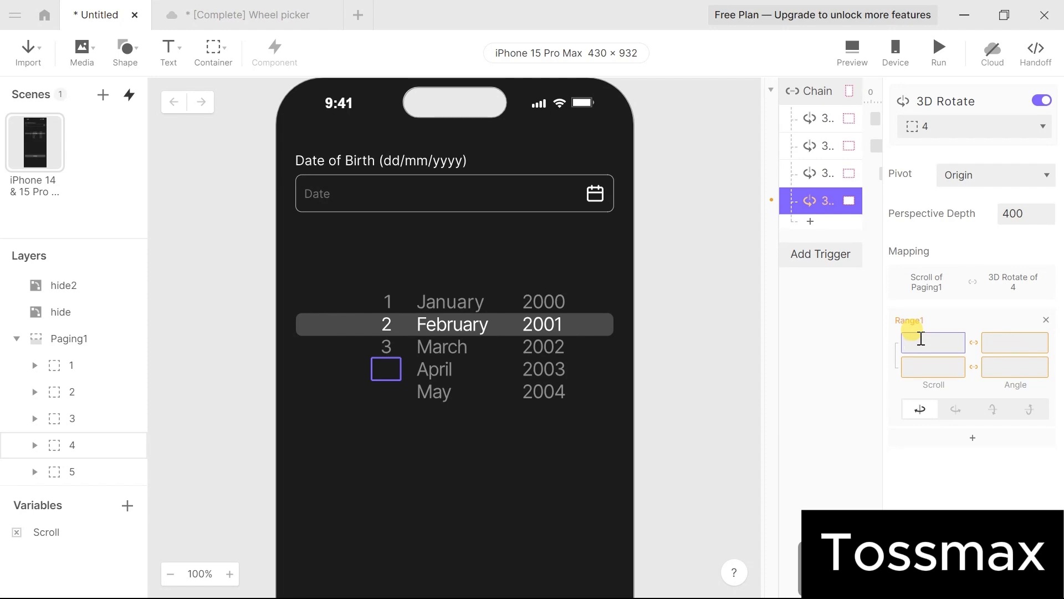
left_click(821, 183)
left_click(816, 201)
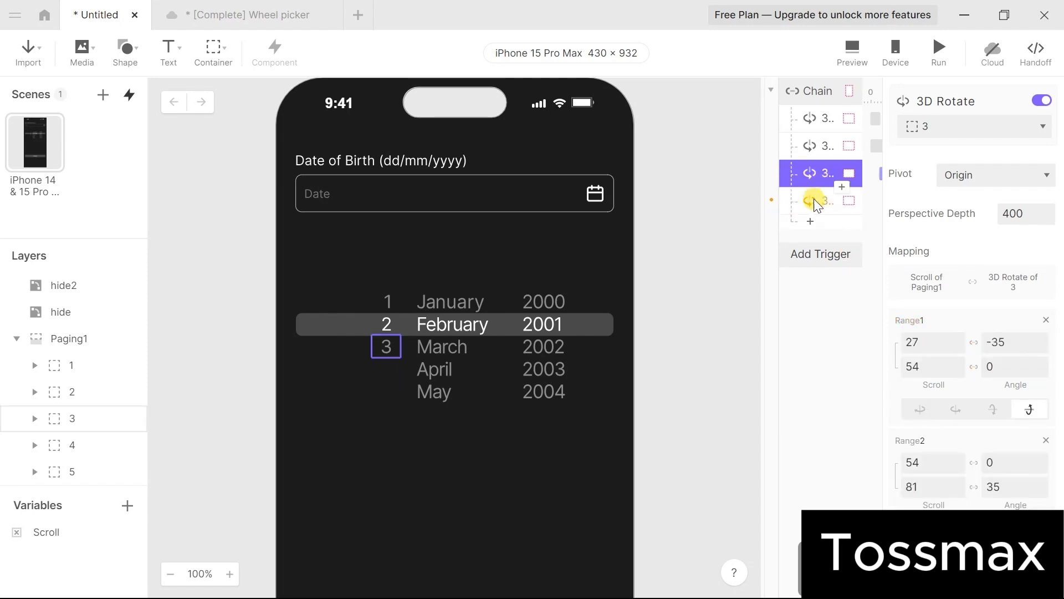
left_click(927, 344)
type("54")
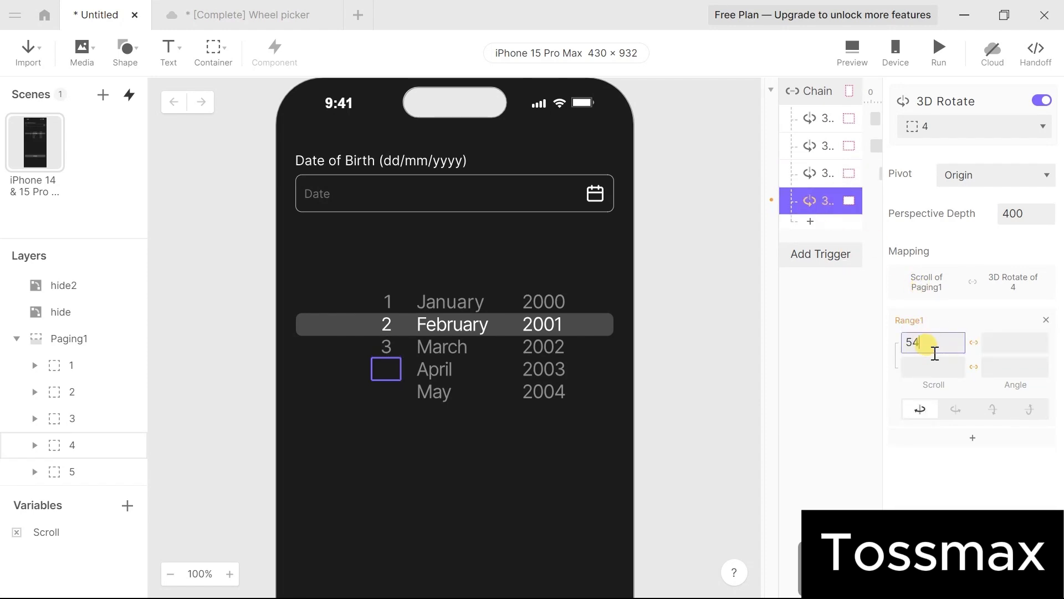
left_click(936, 362)
type("81")
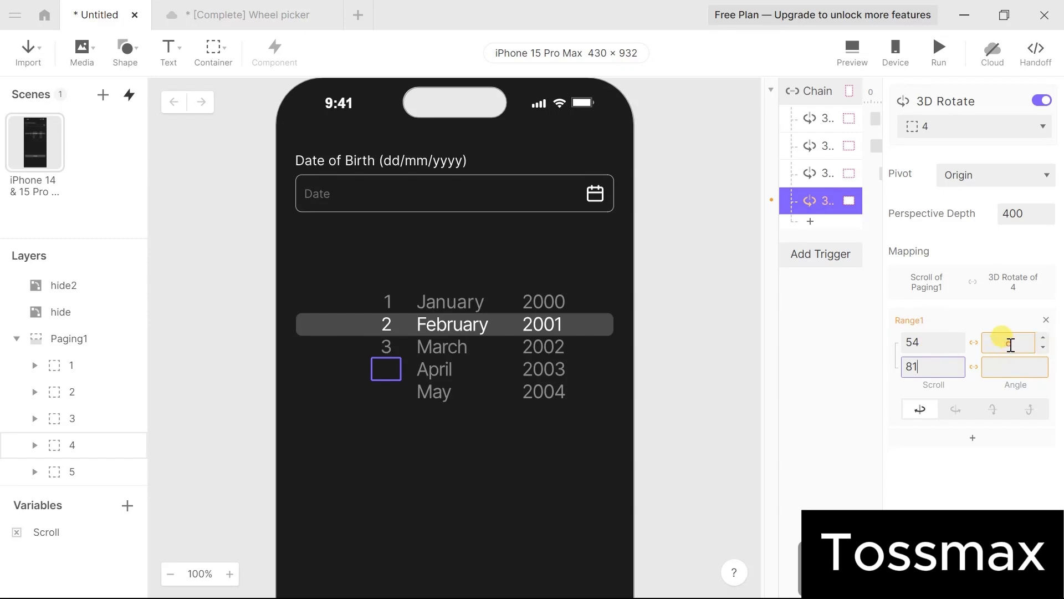
left_click(1010, 342)
type("-35")
left_click(1007, 361)
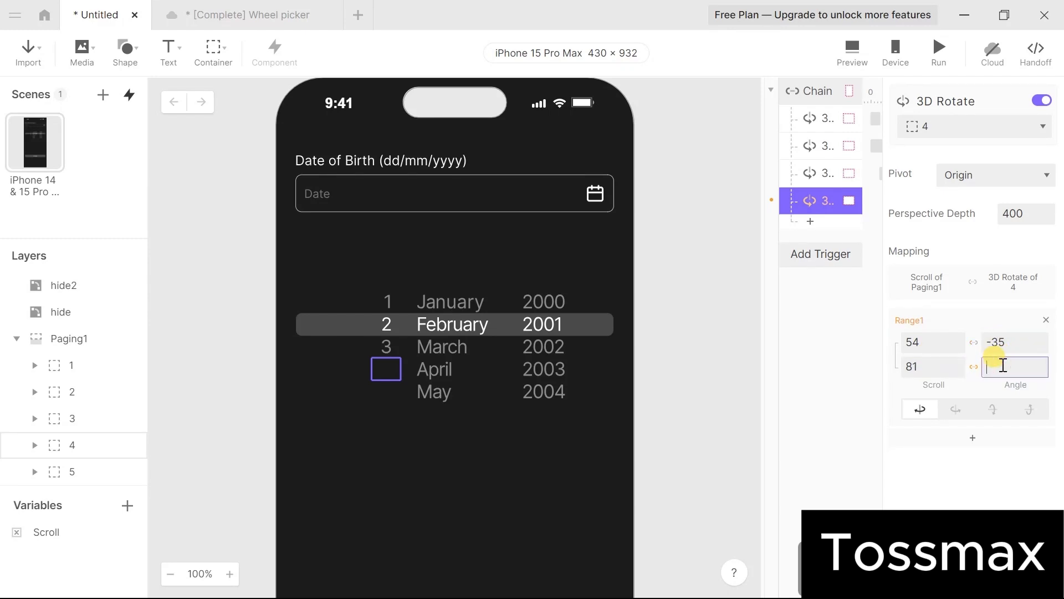
type("0")
left_click(1029, 409)
Add a second range to container 4's 3D rotation, mapping scroll 81 to 108 onto angle 0 to 35.
left_click(974, 439)
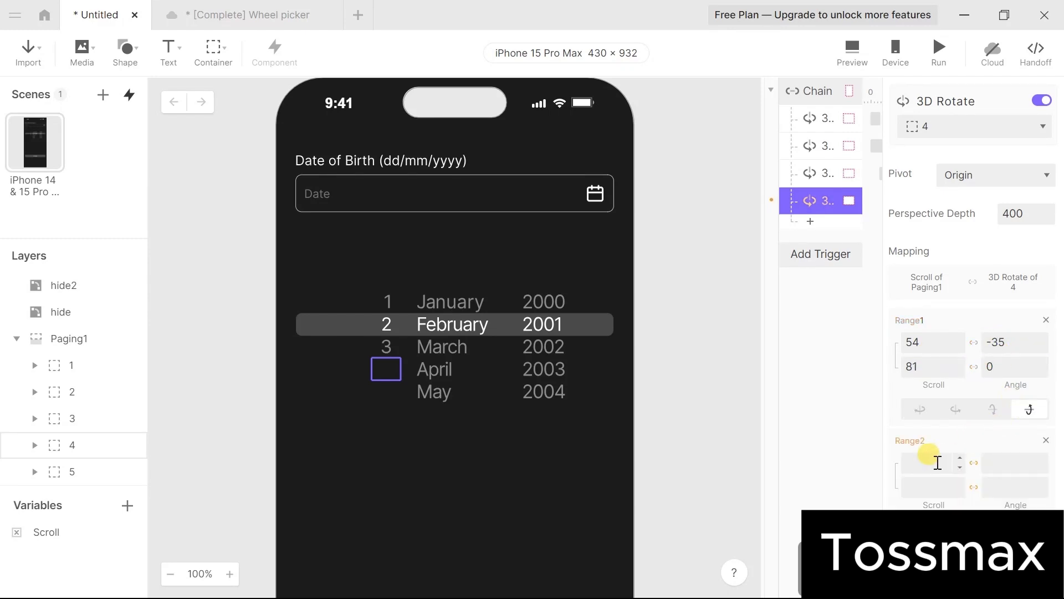
left_click(936, 462)
type("81")
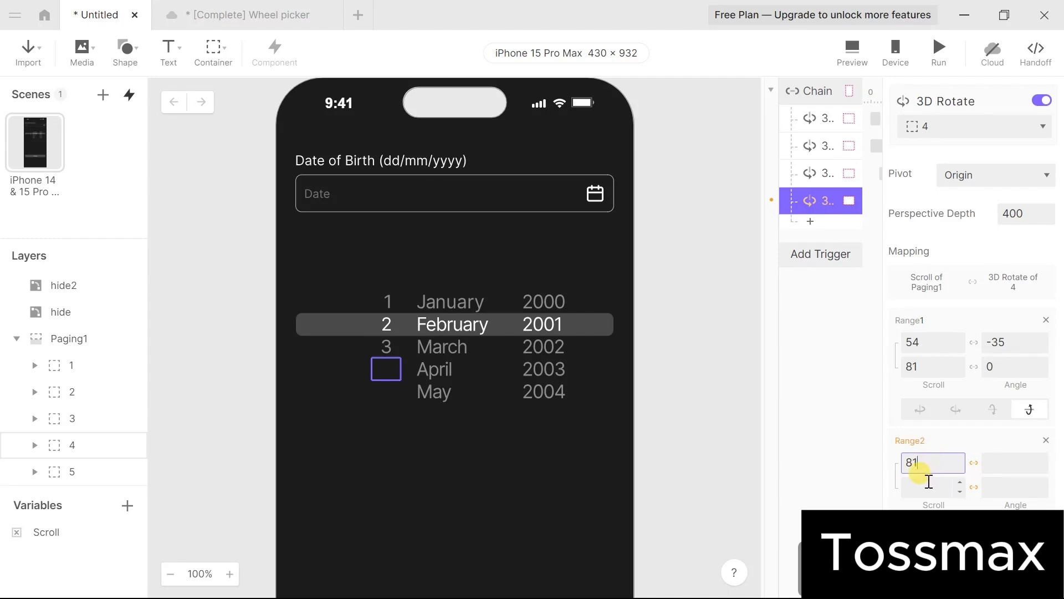
left_click(930, 486)
type("108")
left_click(1017, 463)
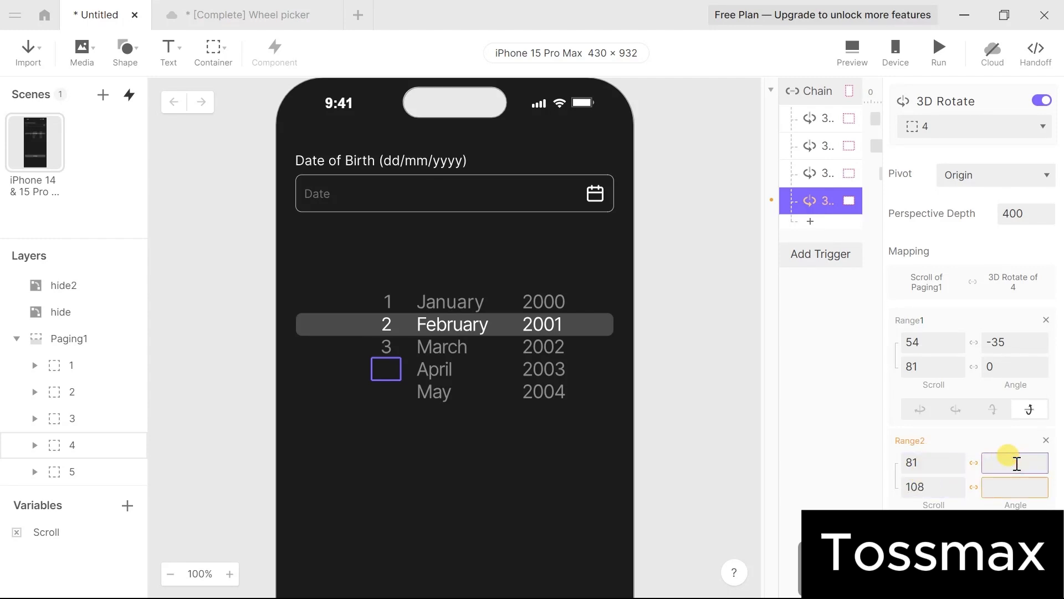
type("0")
left_click(1009, 488)
type("35")
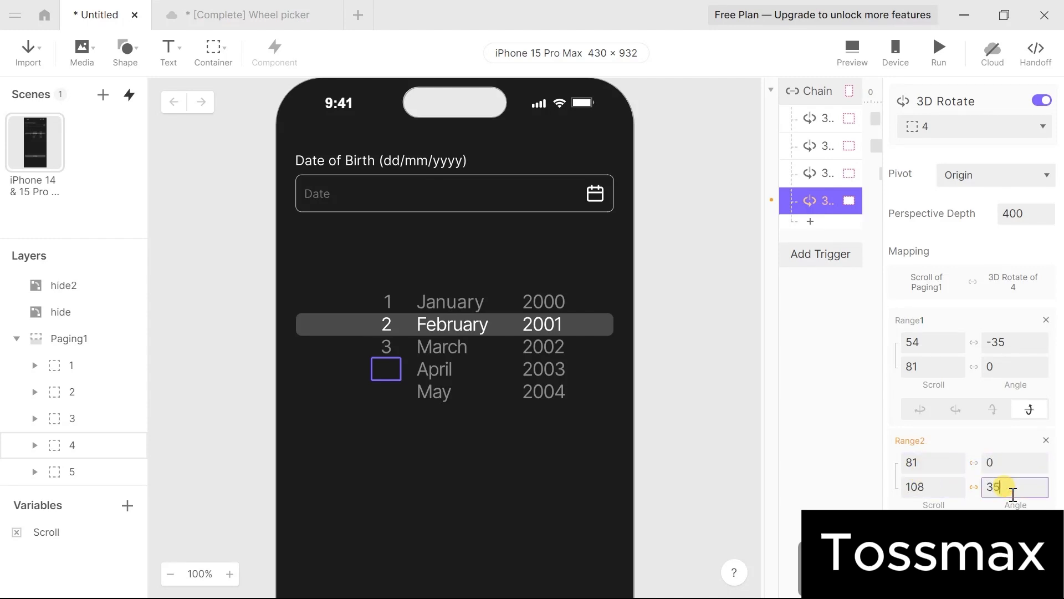
Add a fifth 3D Rotate response to the chain and target the day container 5.
left_click(811, 221)
left_click(822, 312)
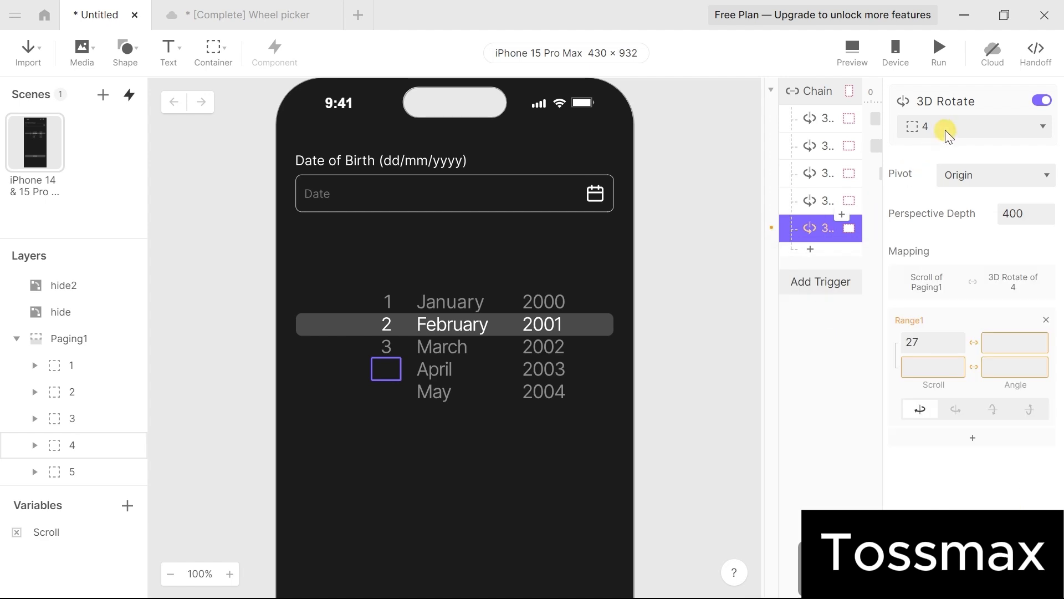
left_click(943, 129)
left_click(922, 397)
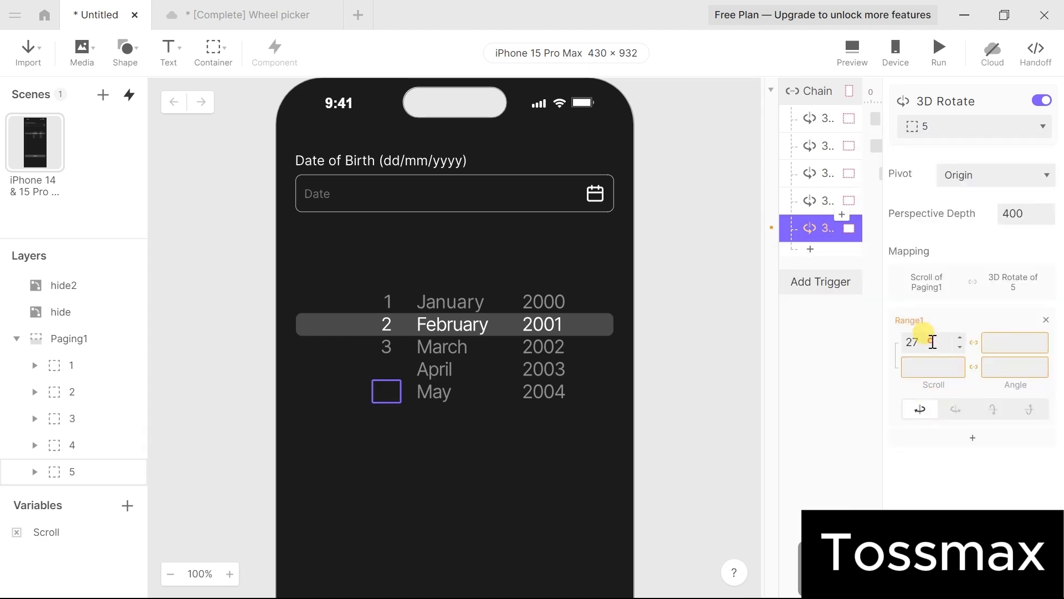
Map scroll 81 to 108 onto angle -35 to 0 for container 5, using the fourth rotation direction.
left_click(933, 343)
type("81")
left_click(926, 363)
type("108")
left_click(998, 342)
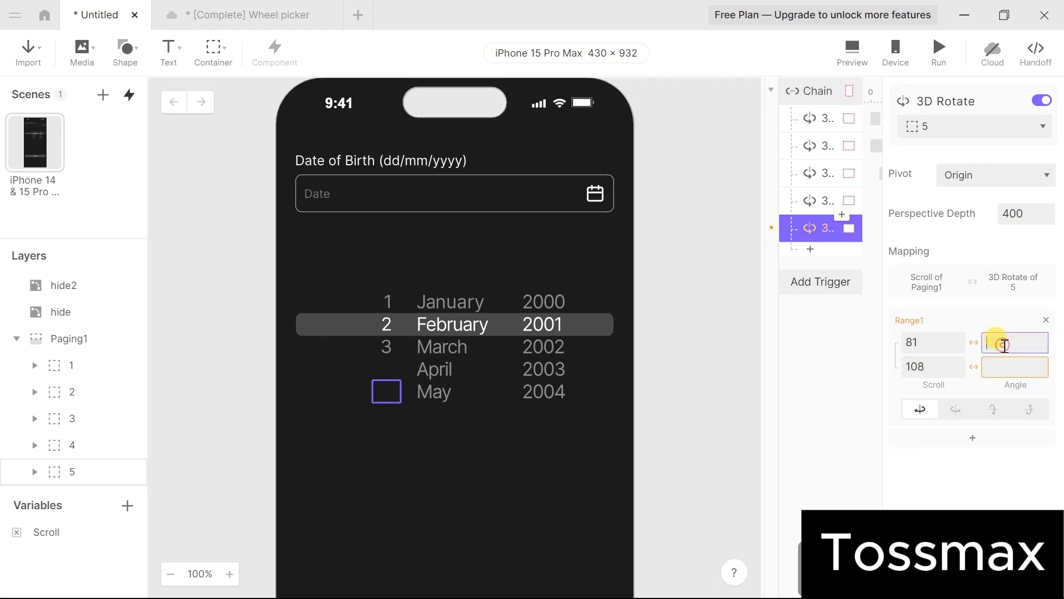
type("-35")
left_click(1005, 365)
type("0")
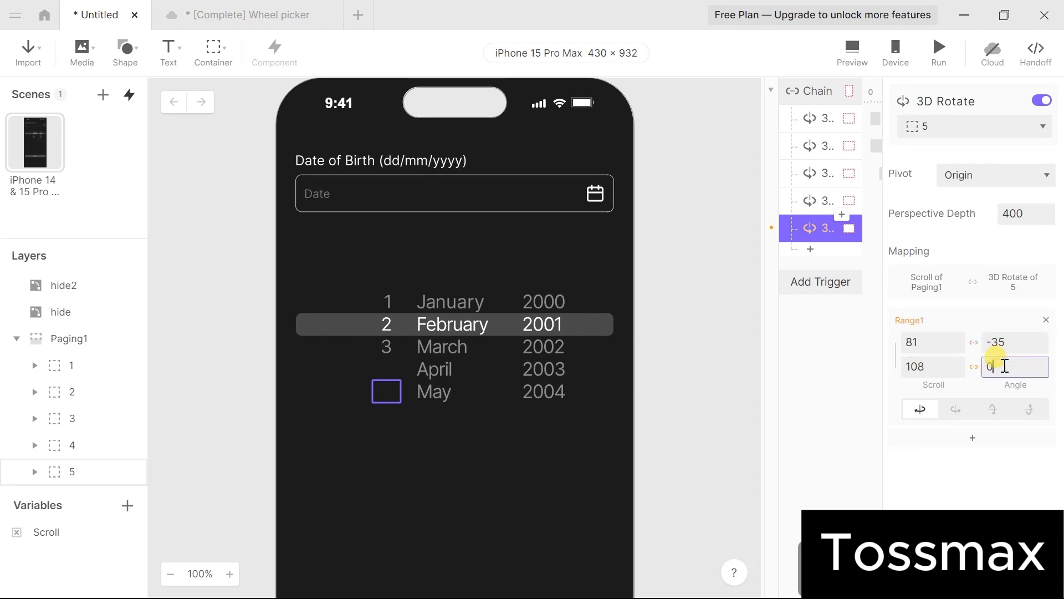
left_click(1030, 409)
Add a second range to container 5's 3D rotation, mapping scroll 108 to 135 onto angle 0 to 35.
left_click(974, 438)
left_click(949, 458)
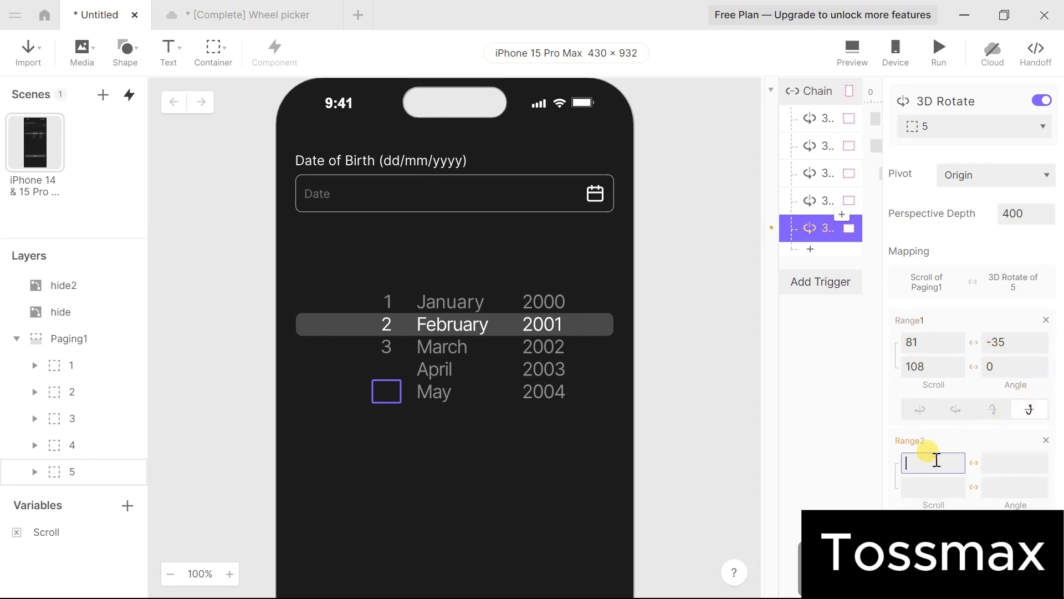
type("108")
left_click(929, 483)
type("135")
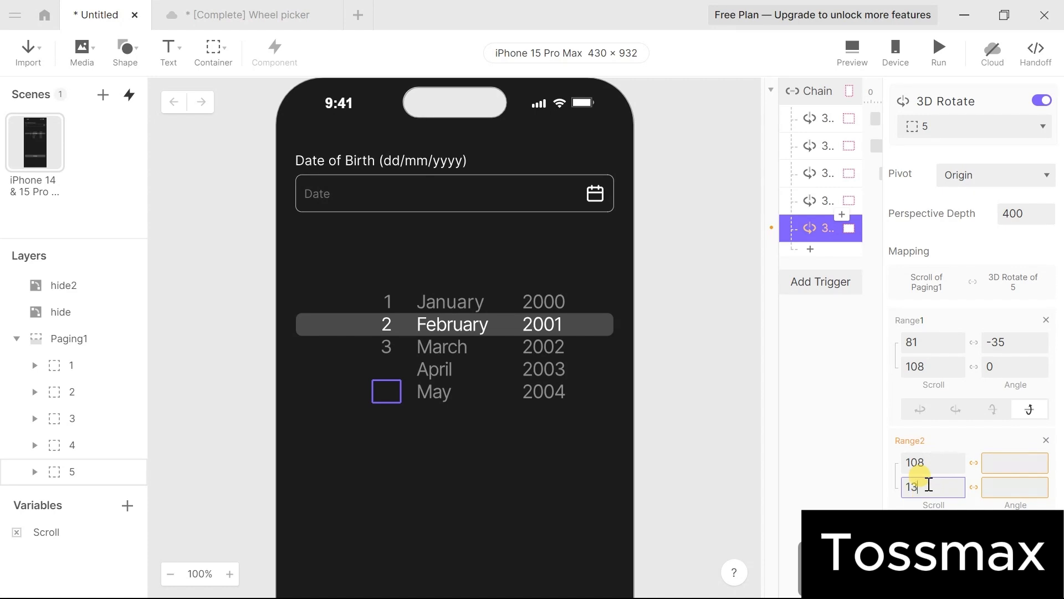
left_click(991, 463)
type("0")
left_click(993, 486)
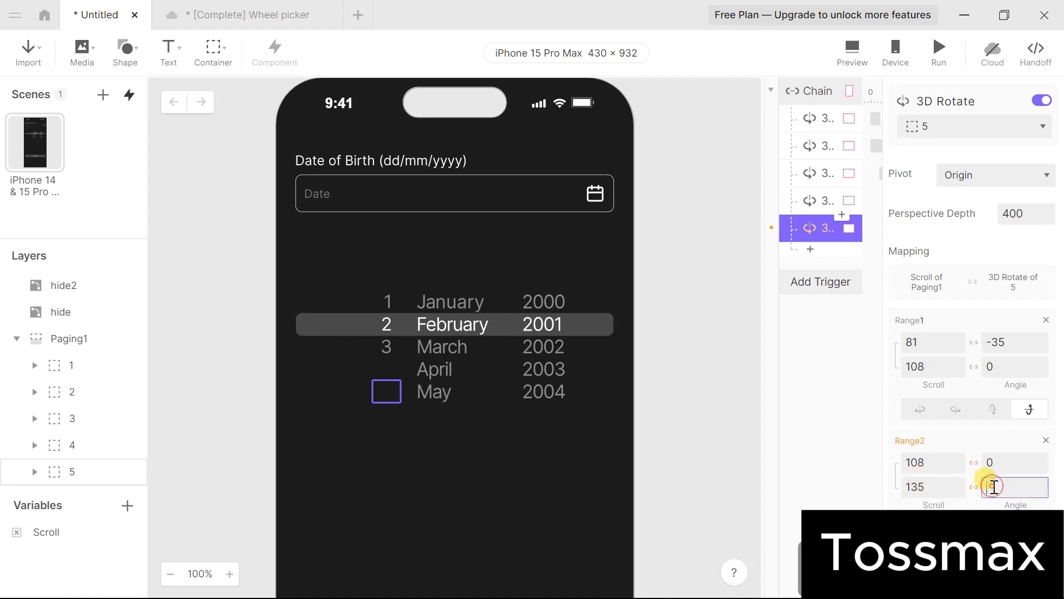
type("35")
left_click(833, 430)
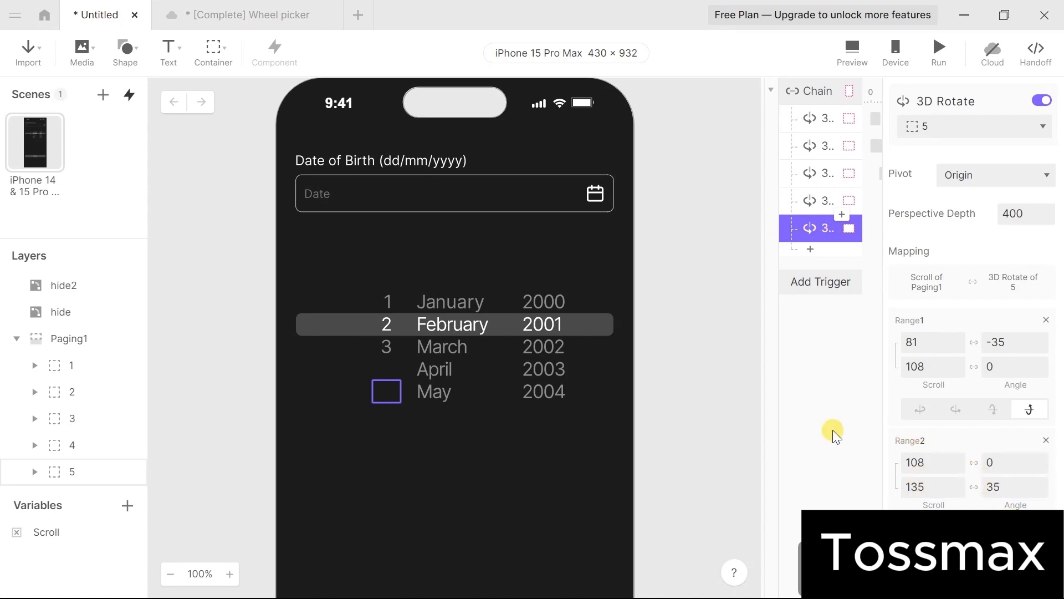
left_click(816, 391)
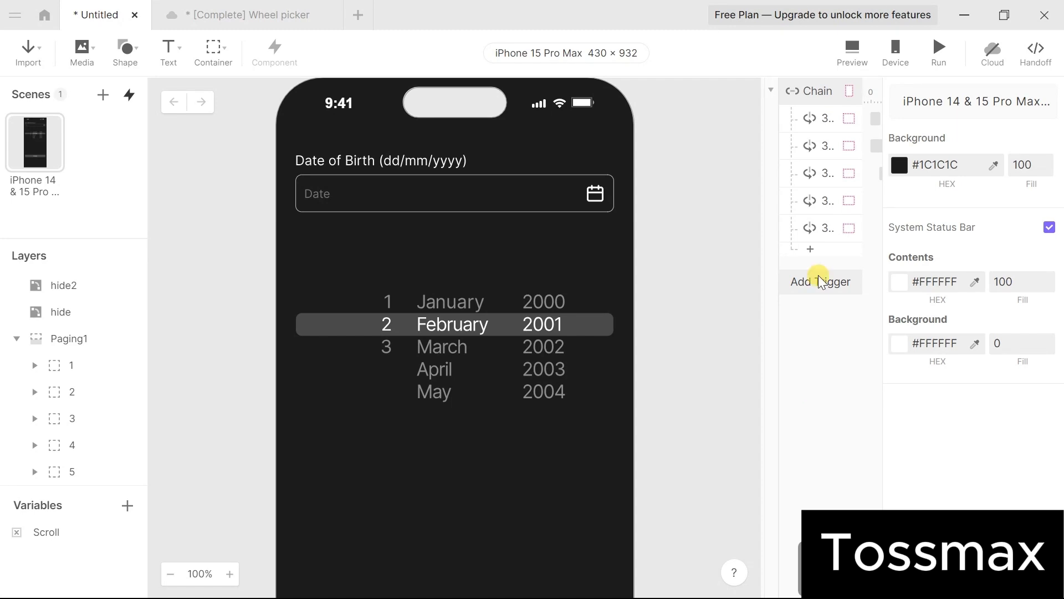
Preview the prototype and scroll the day column both ways to check the 3D rotation of the days.
left_click(936, 51)
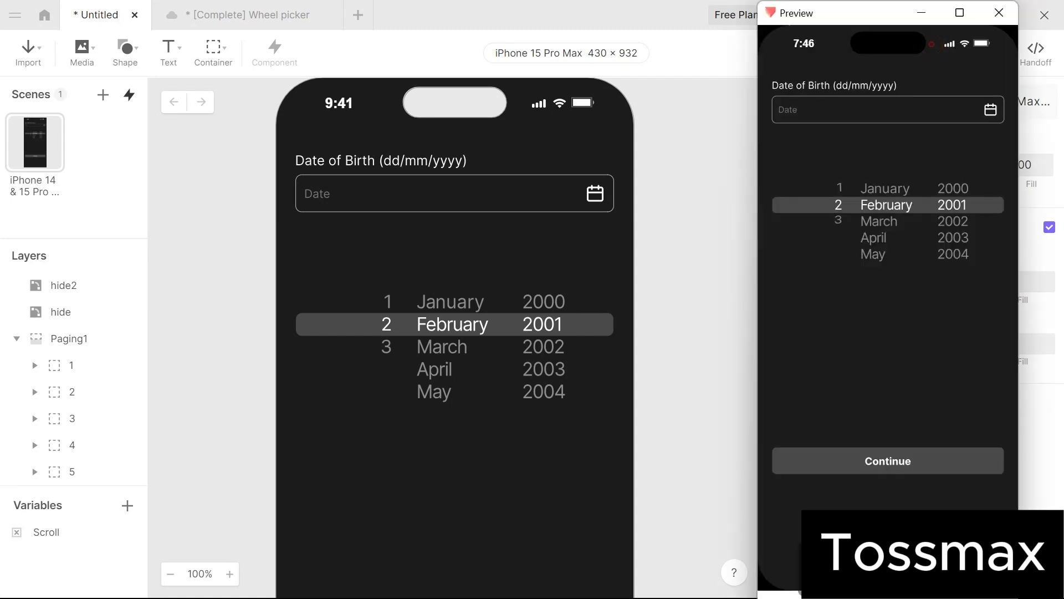
scroll(837, 204, "down", 1)
scroll(834, 202, "up", 1)
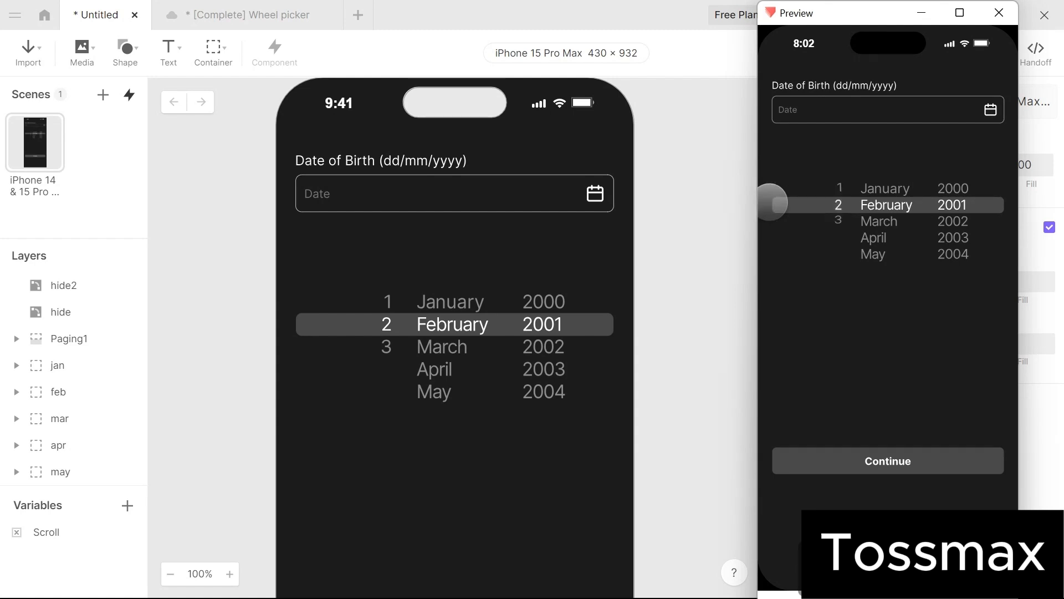
left_click(732, 213)
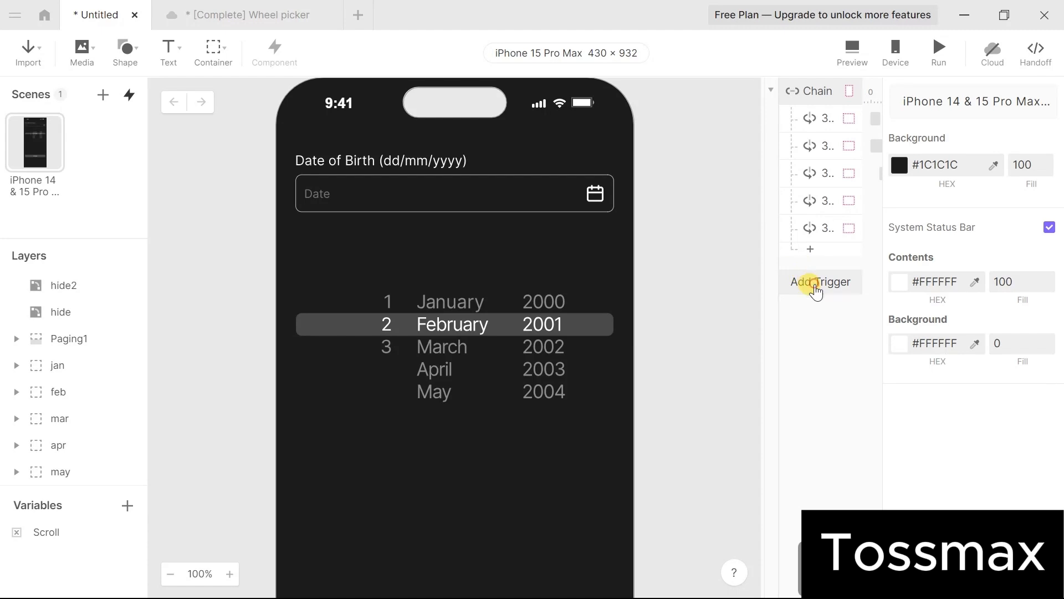
Add a Start trigger to the scene.
left_click(807, 281)
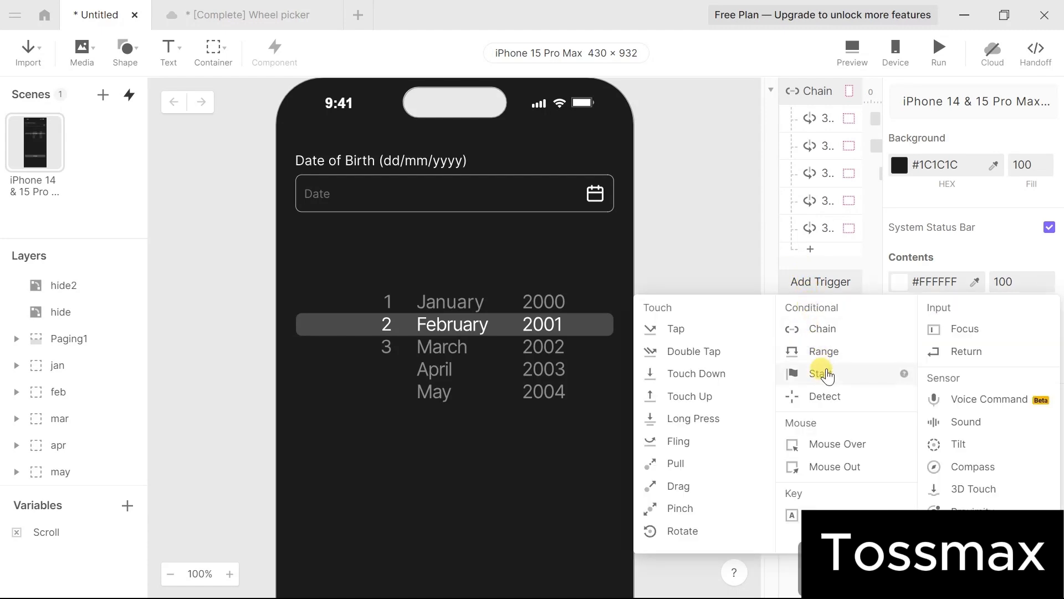
left_click(822, 374)
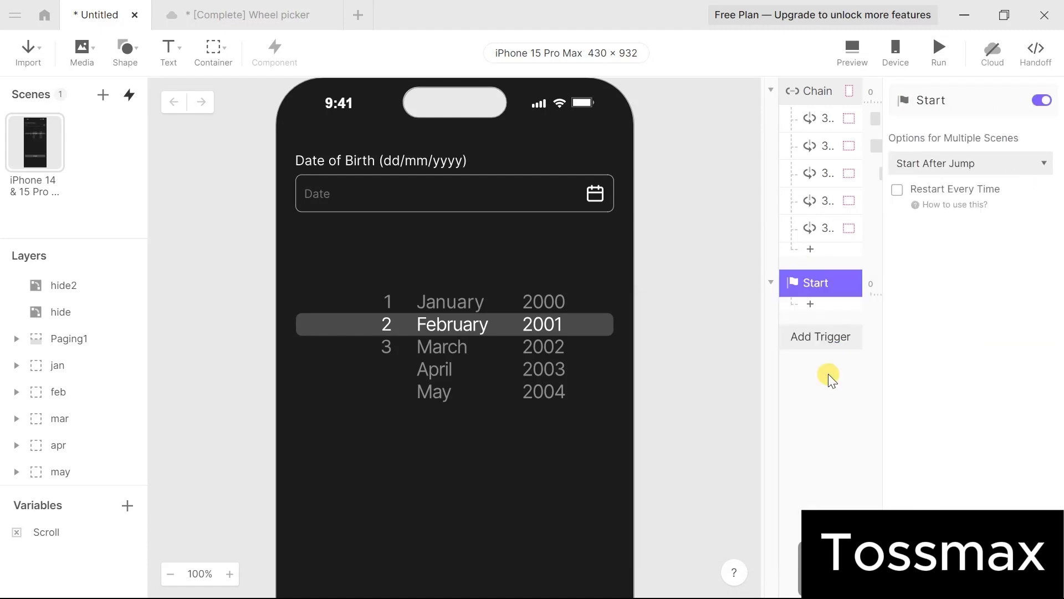
Add a 3D Rotate response for container 1 to the Start trigger and switch its rotation to Rotate To.
left_click(810, 305)
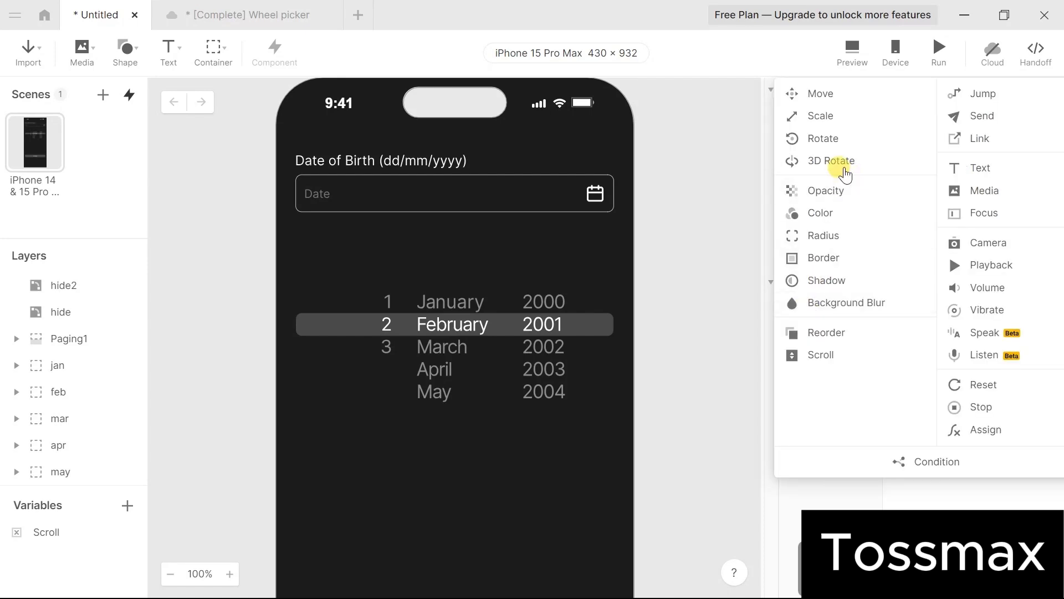
left_click(833, 161)
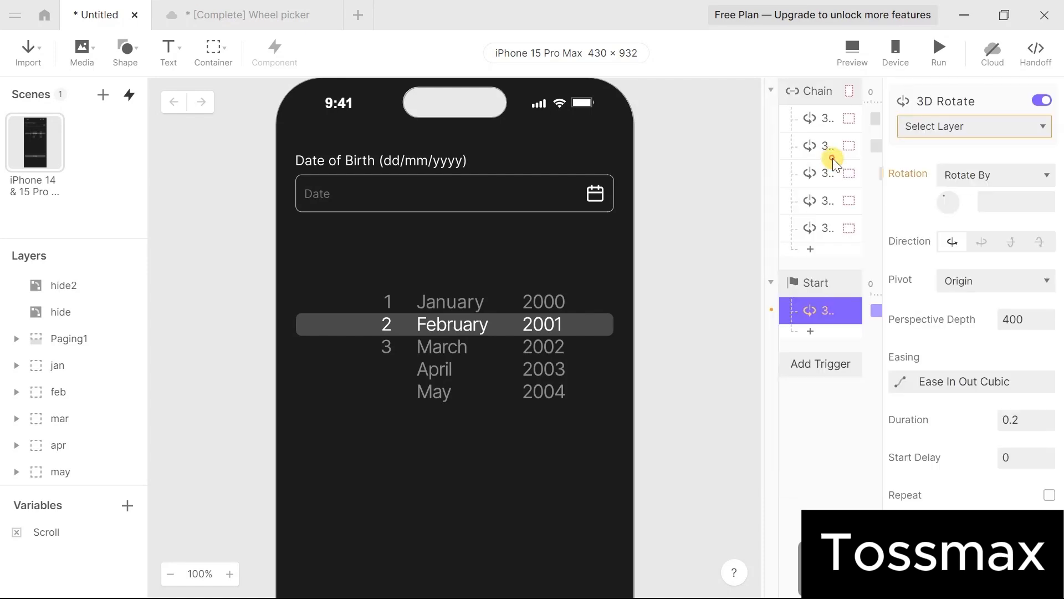
left_click(953, 129)
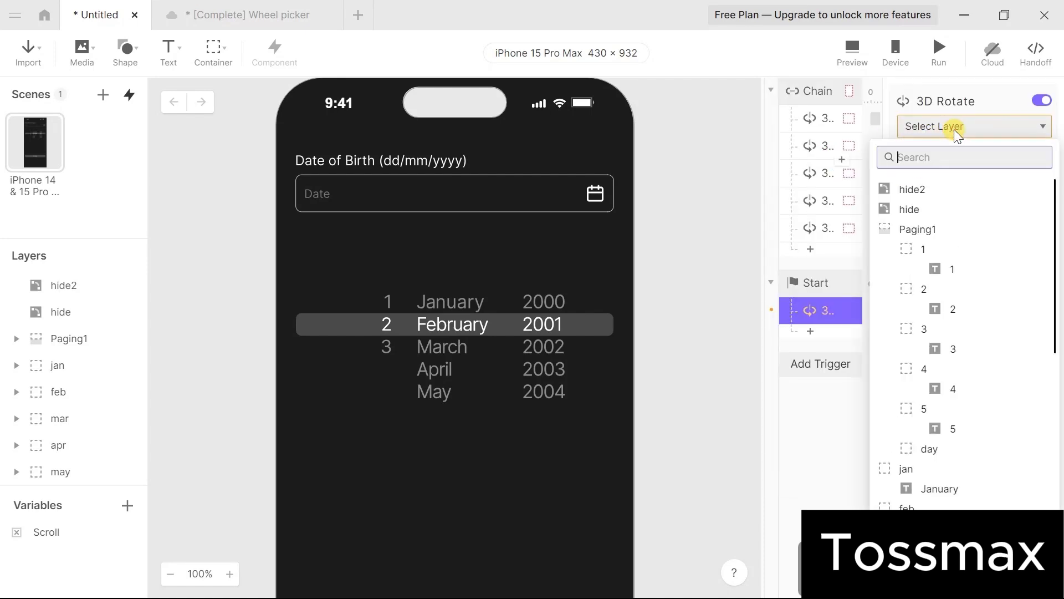
left_click(933, 246)
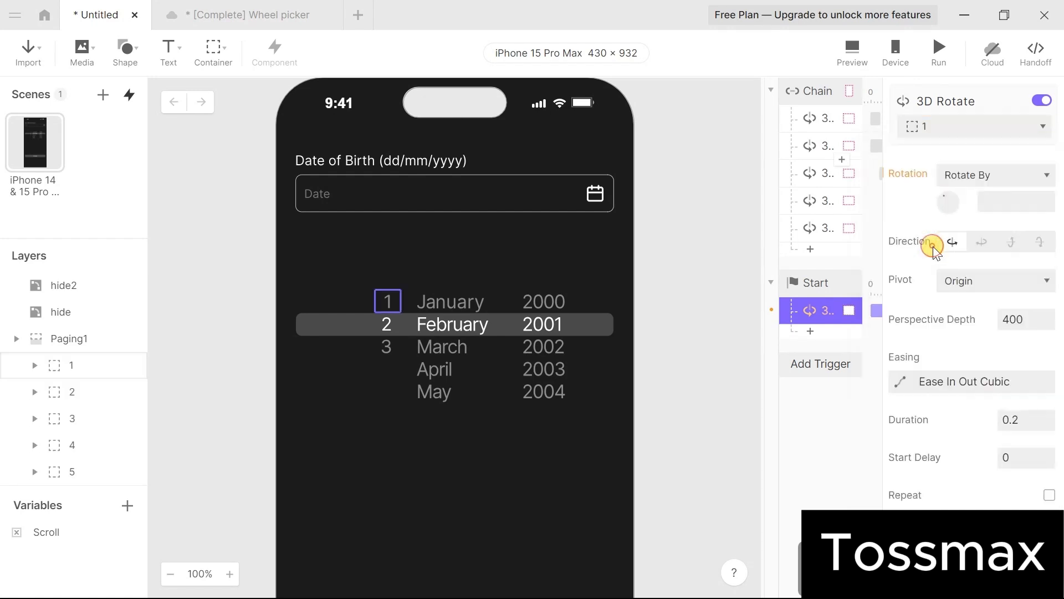
left_click(991, 177)
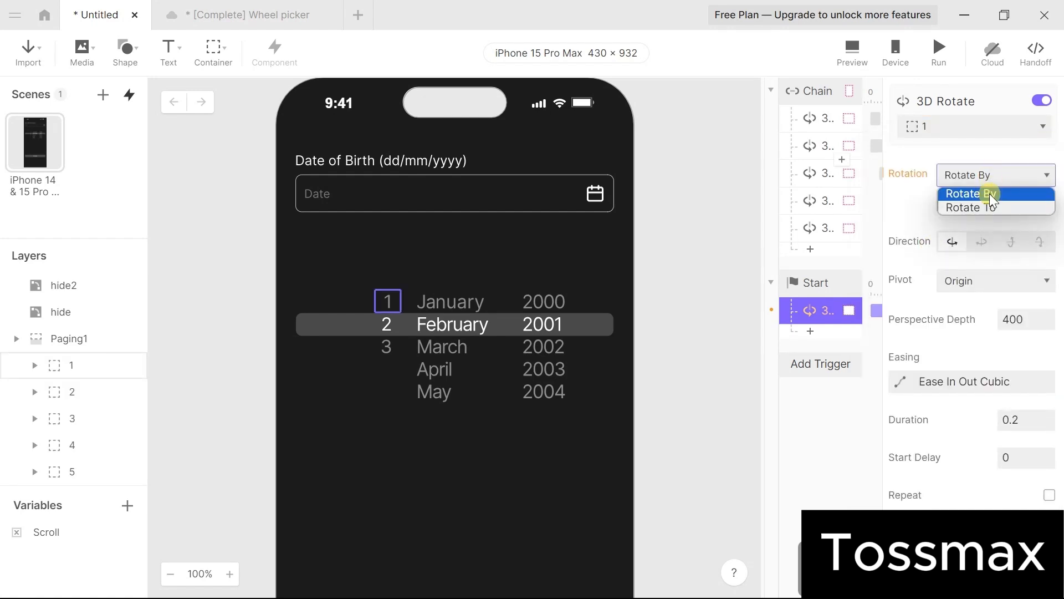
left_click(990, 204)
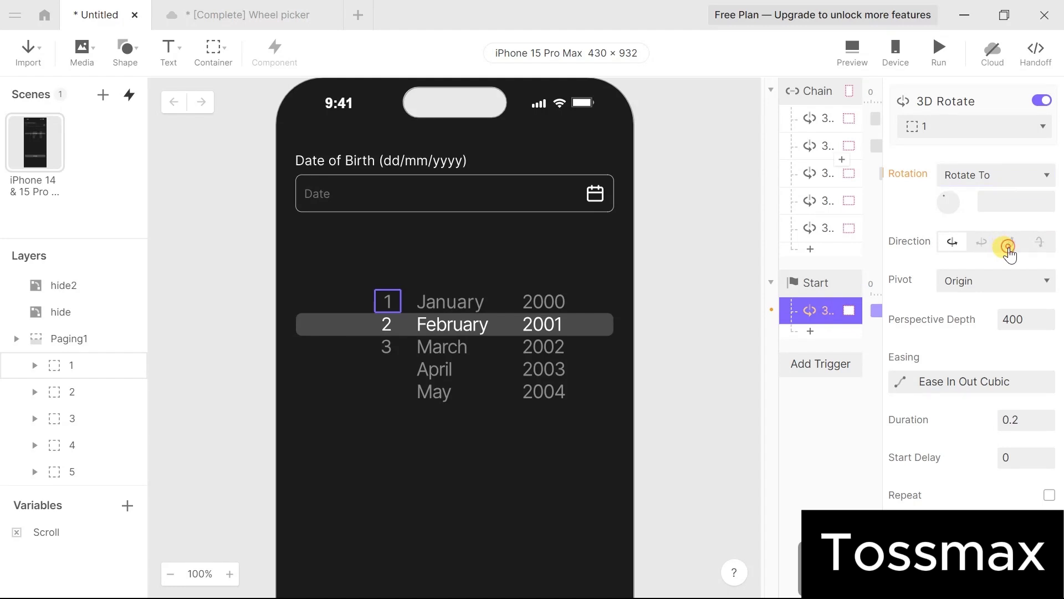
Set container 1's start rotation to 35 in the third rotation direction, with a duration of 0.
left_click(1008, 203)
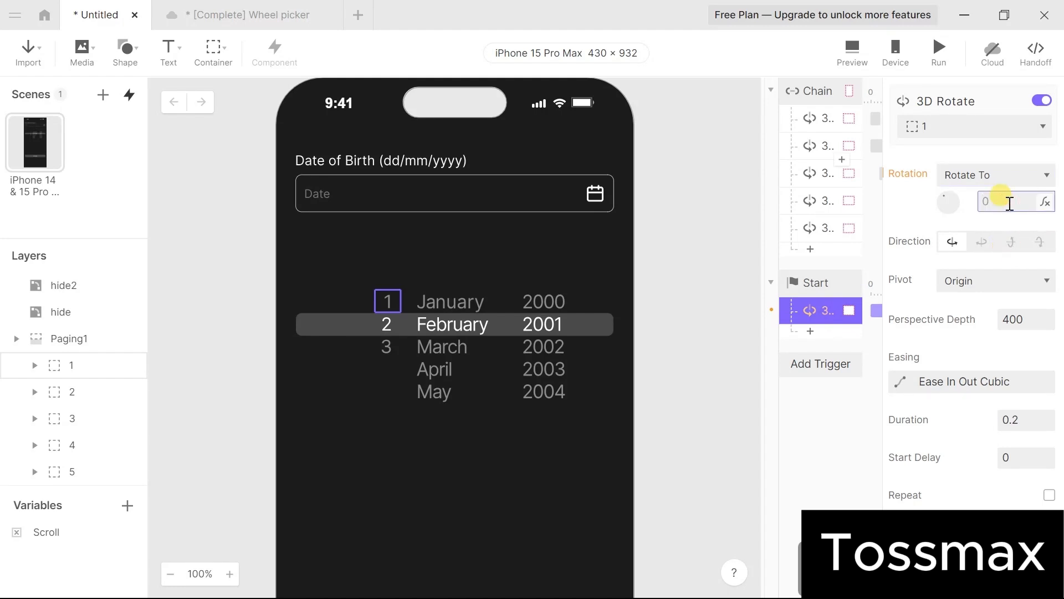
type("35")
left_click(1010, 247)
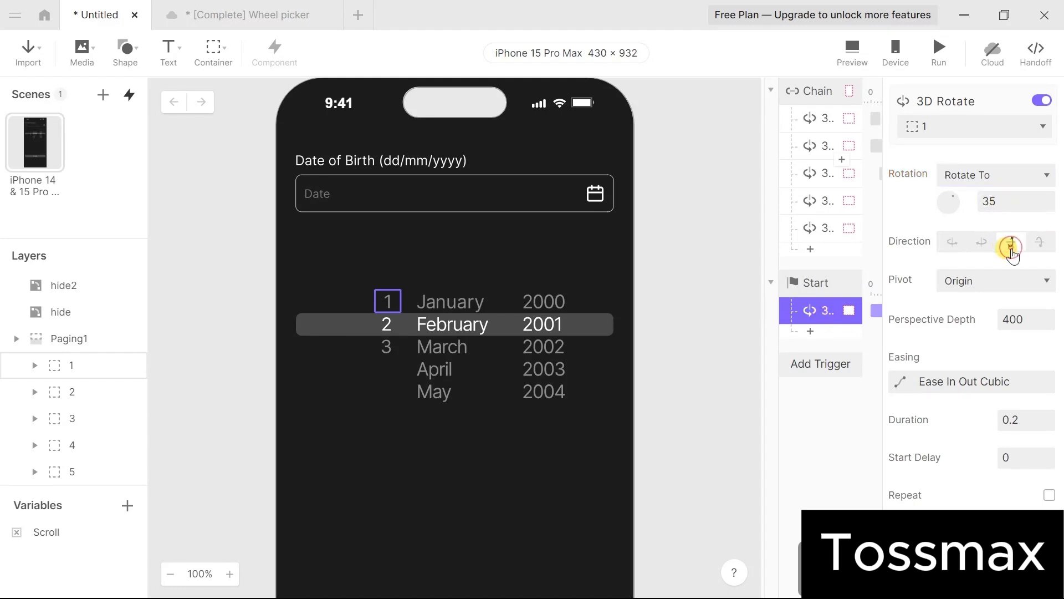
left_click(1021, 427)
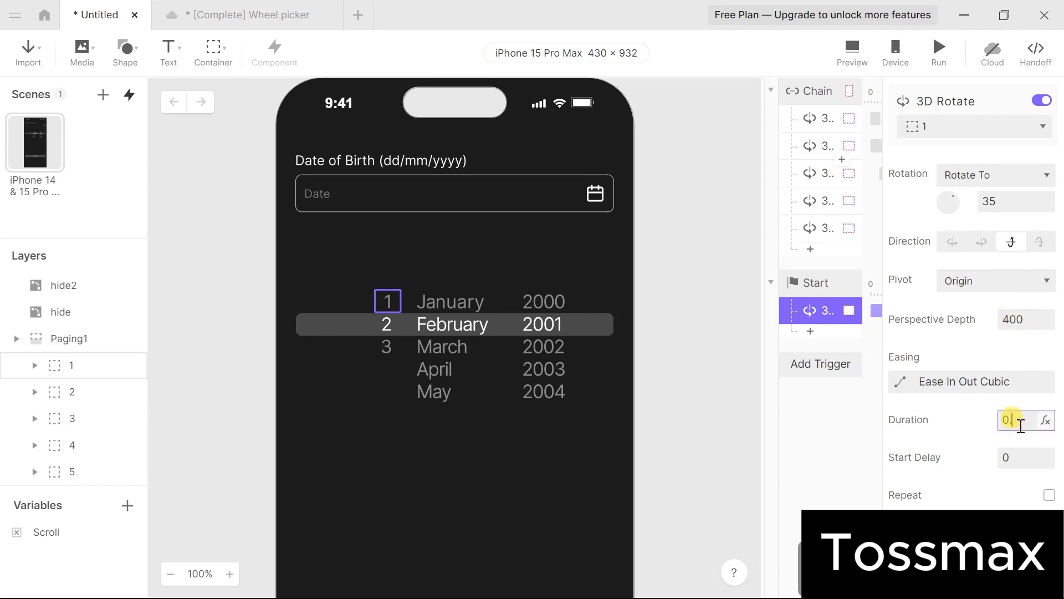
key("BackSpace")
key("Return")
Add a 3D Rotate response for container 3 to the Start trigger, using Rotate To.
left_click(808, 339)
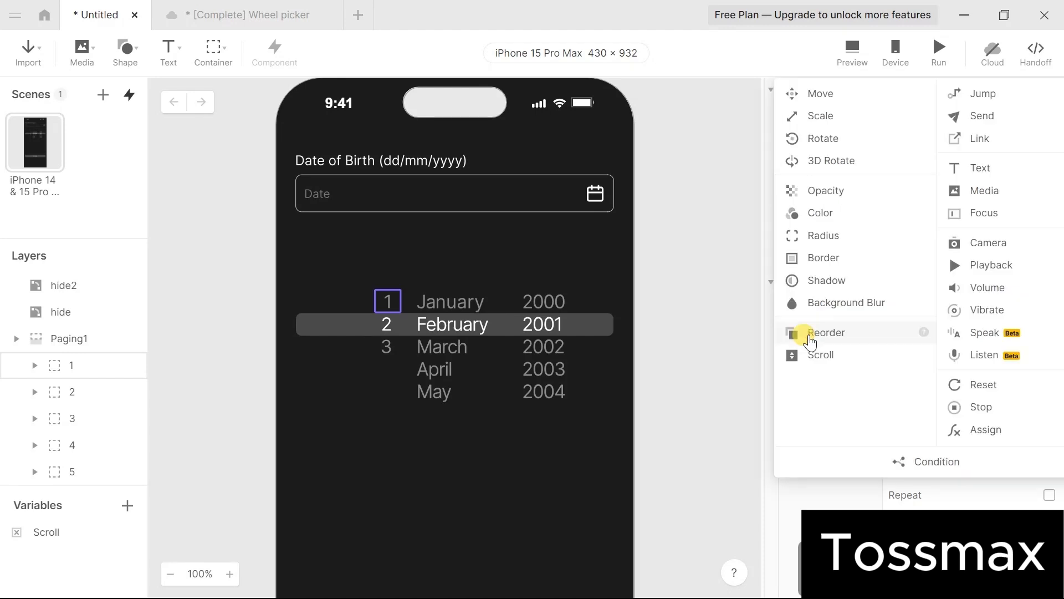
left_click(839, 161)
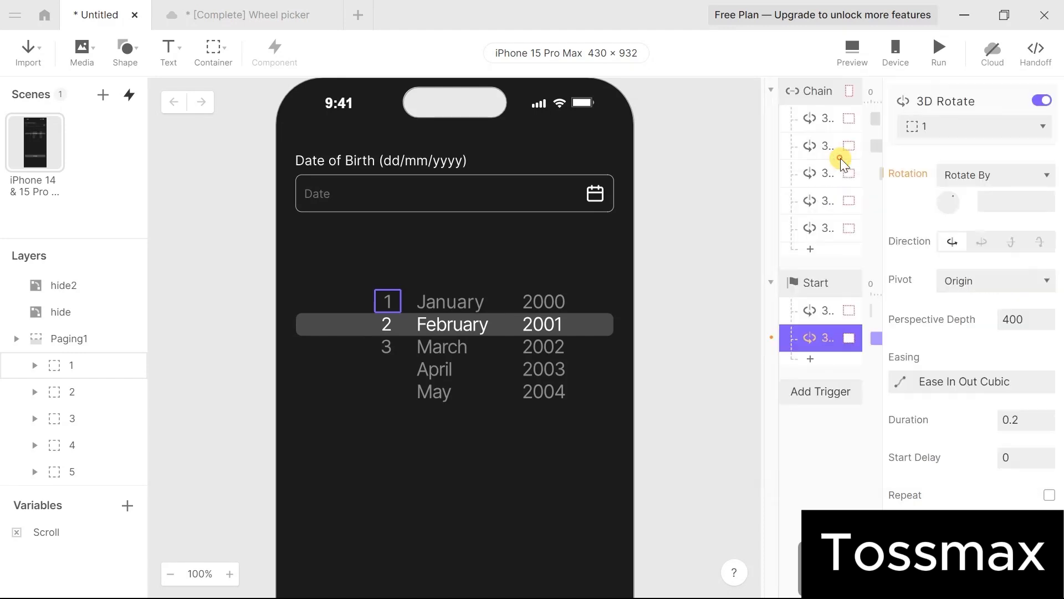
left_click(972, 123)
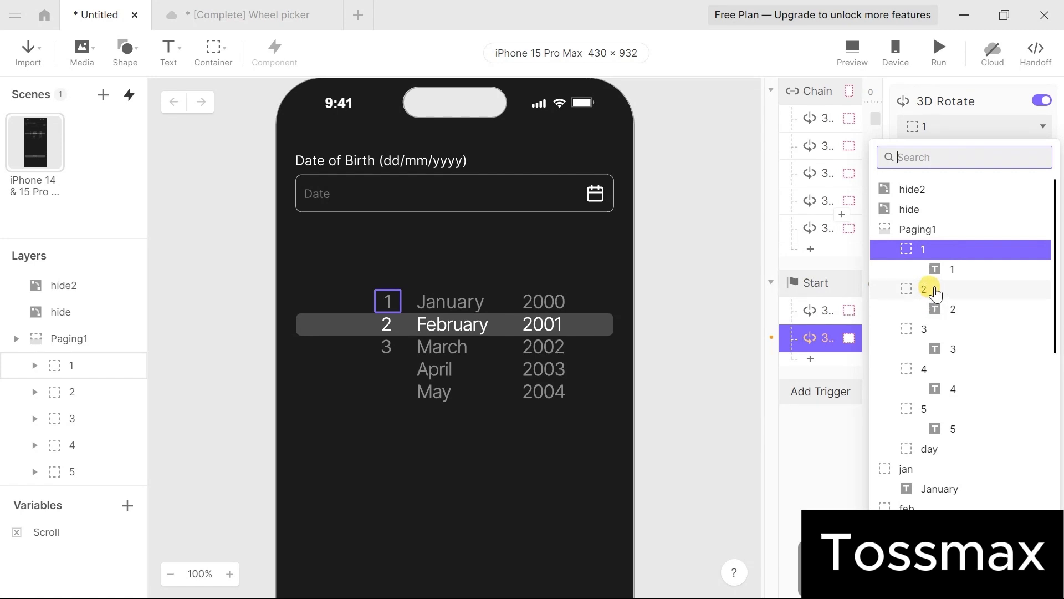
left_click(935, 331)
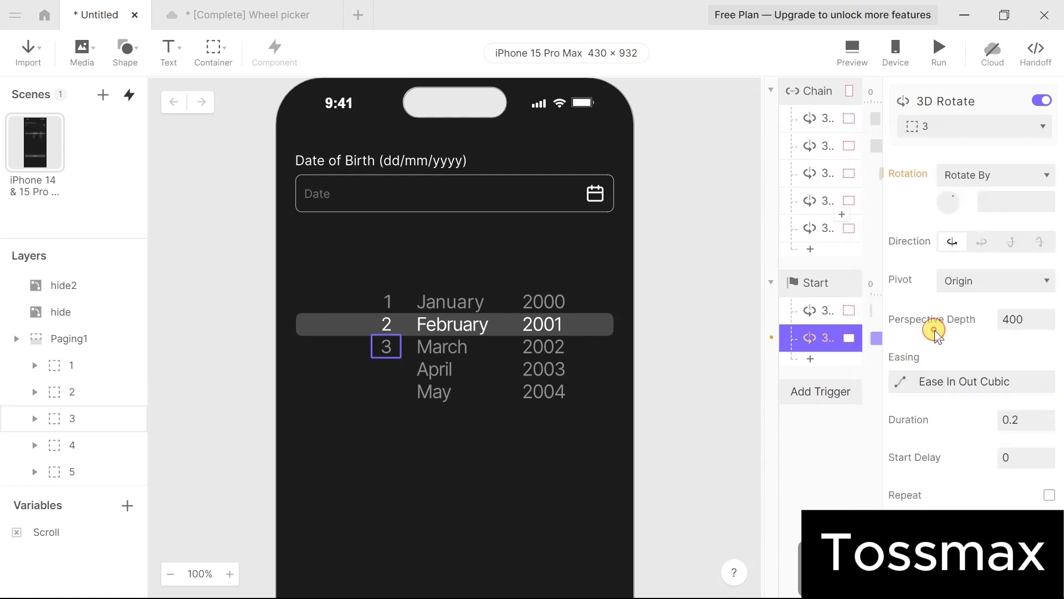
left_click(976, 174)
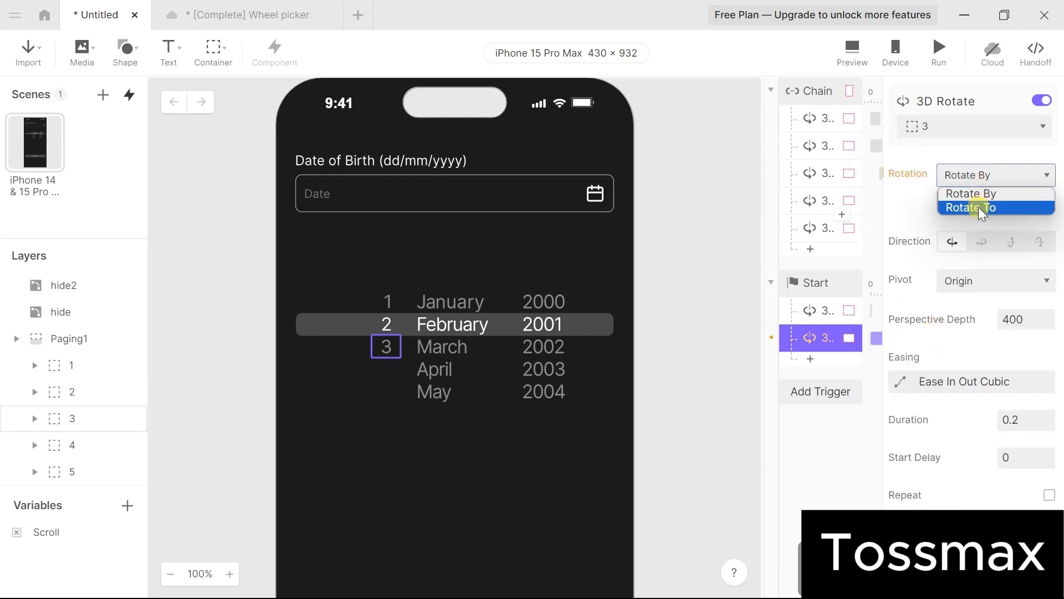
left_click(979, 208)
Set container 3's start rotation to -35 in the third rotation direction, with a duration of 0.
left_click(988, 203)
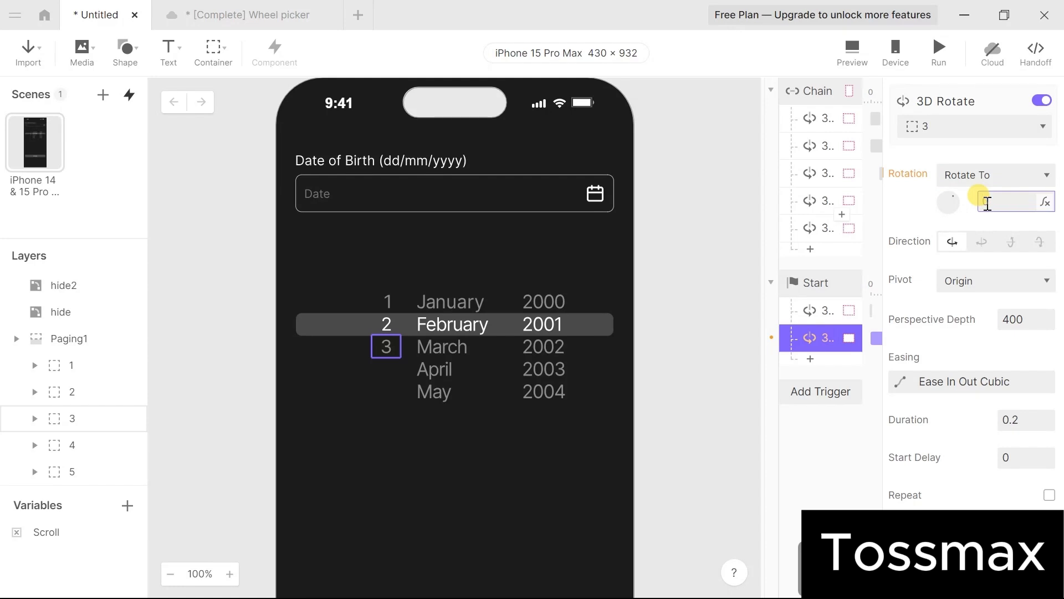
type("-35")
left_click(1015, 244)
left_click(1030, 419)
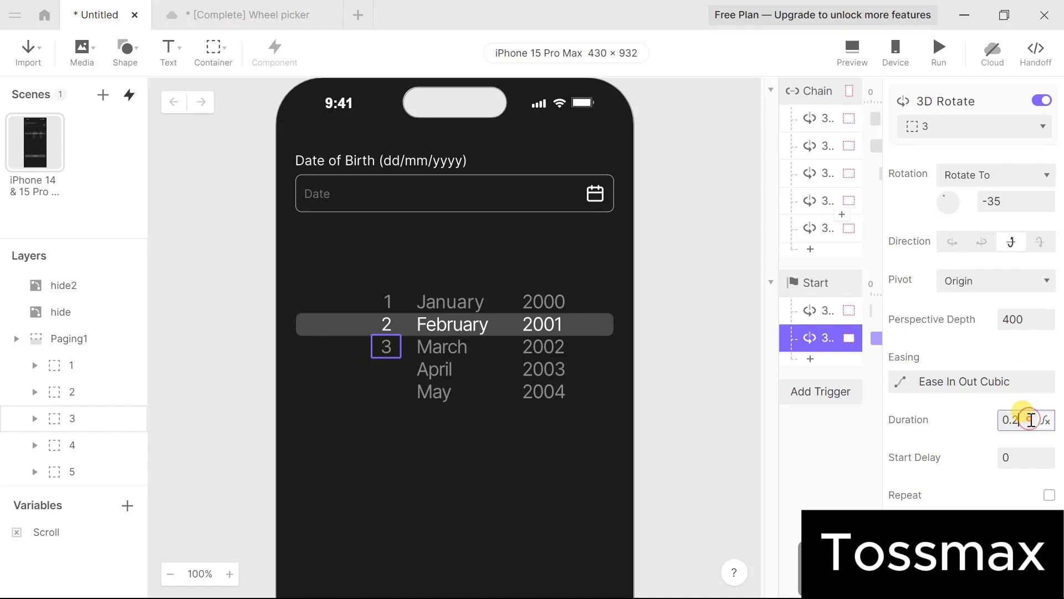
key("BackSpace")
key("BackSpace")
left_click(991, 482)
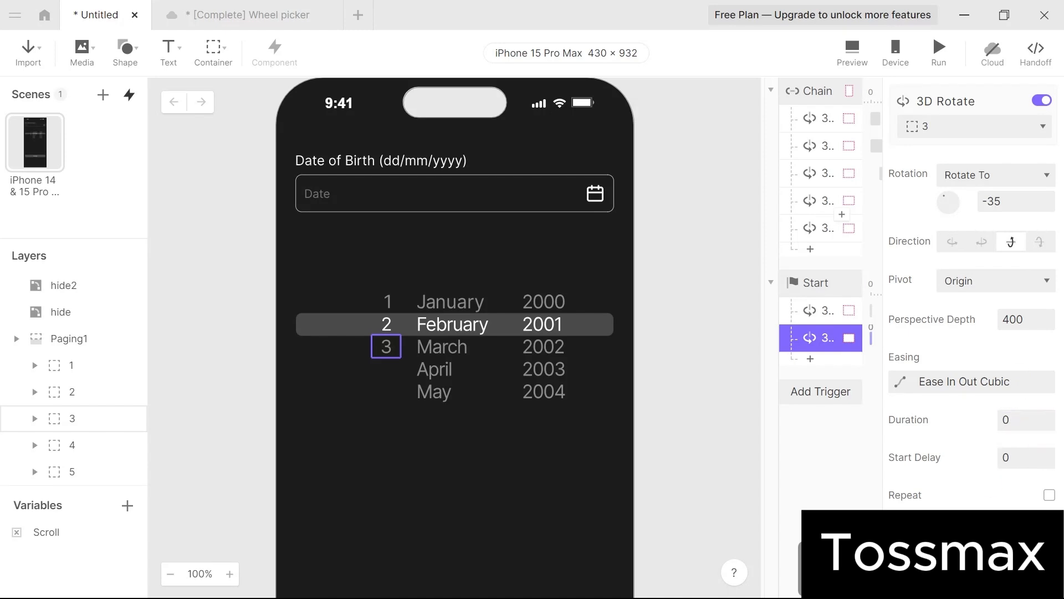
Add a 3D Rotate response for container 4 to the Start trigger, set to Rotate To -35.
left_click(809, 359)
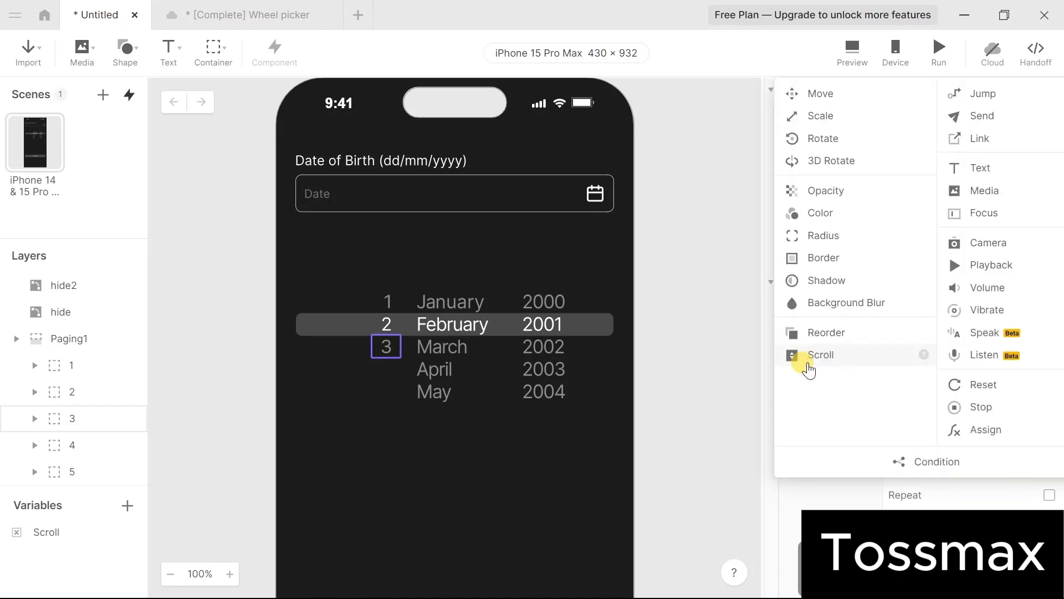
left_click(831, 160)
left_click(977, 131)
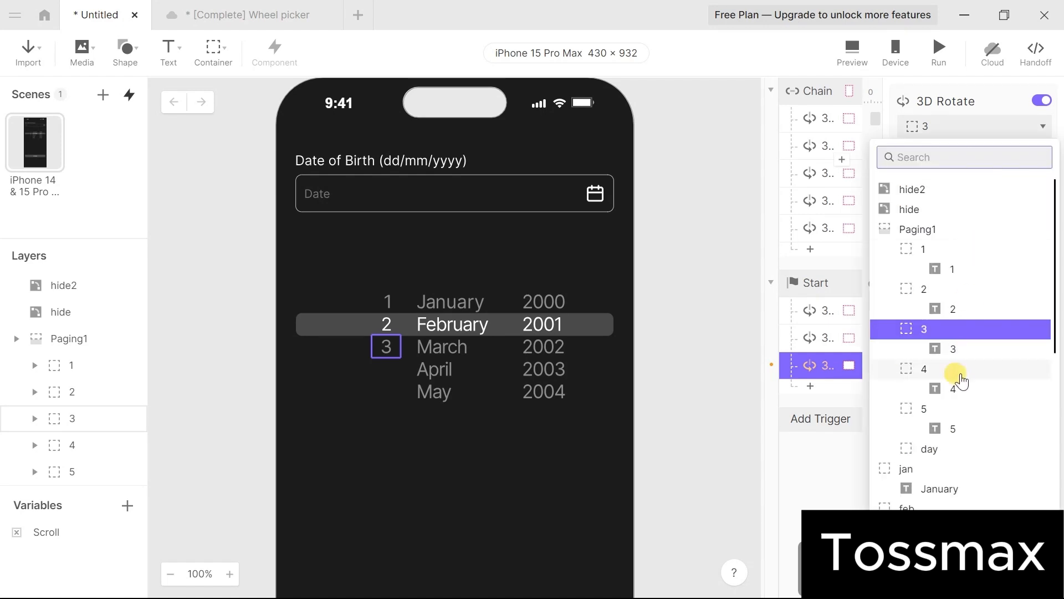
left_click(957, 371)
left_click(1001, 181)
left_click(996, 207)
type("-90")
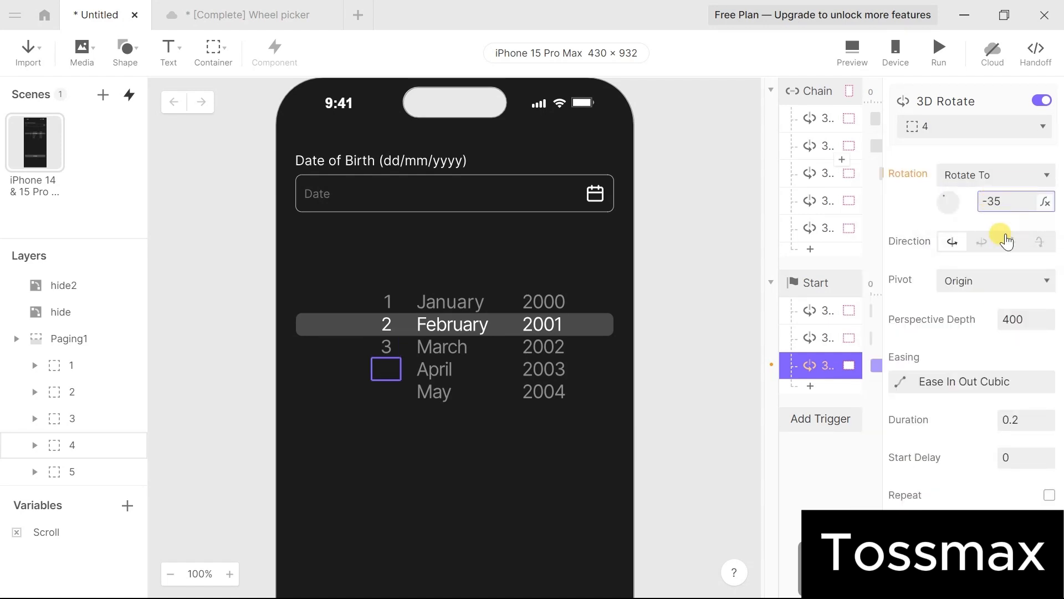
Add a Start 3D Rotate for container 5, set to Rotate To -35 in the third direction with duration 0.
left_click(811, 386)
left_click(854, 160)
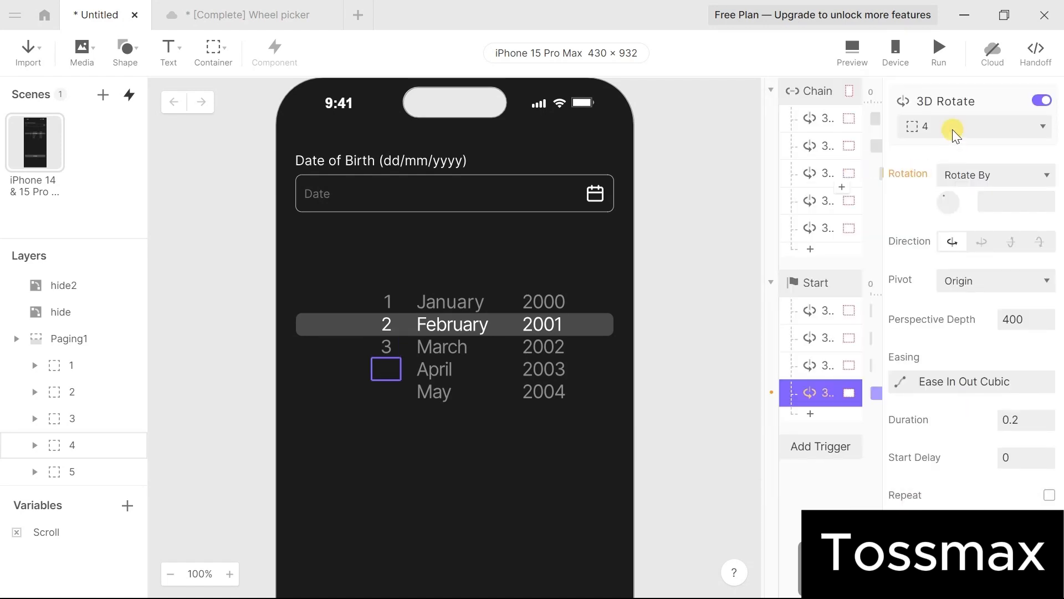
left_click(1022, 125)
left_click(938, 398)
left_click(1014, 176)
type("-35")
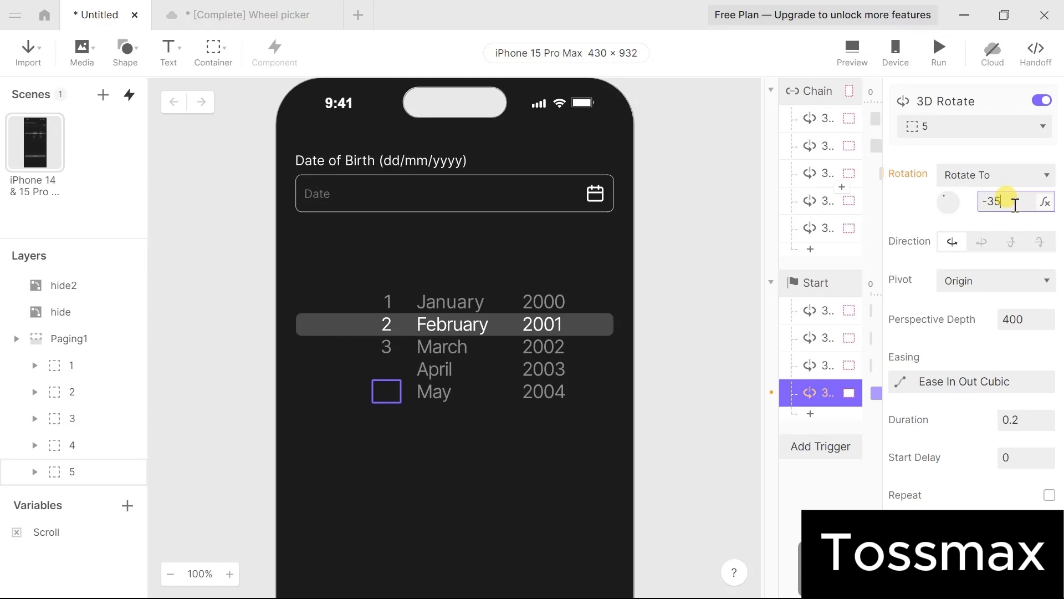
left_click(1011, 242)
left_click(1032, 417)
key("BackSpace")
key("BackSpace")
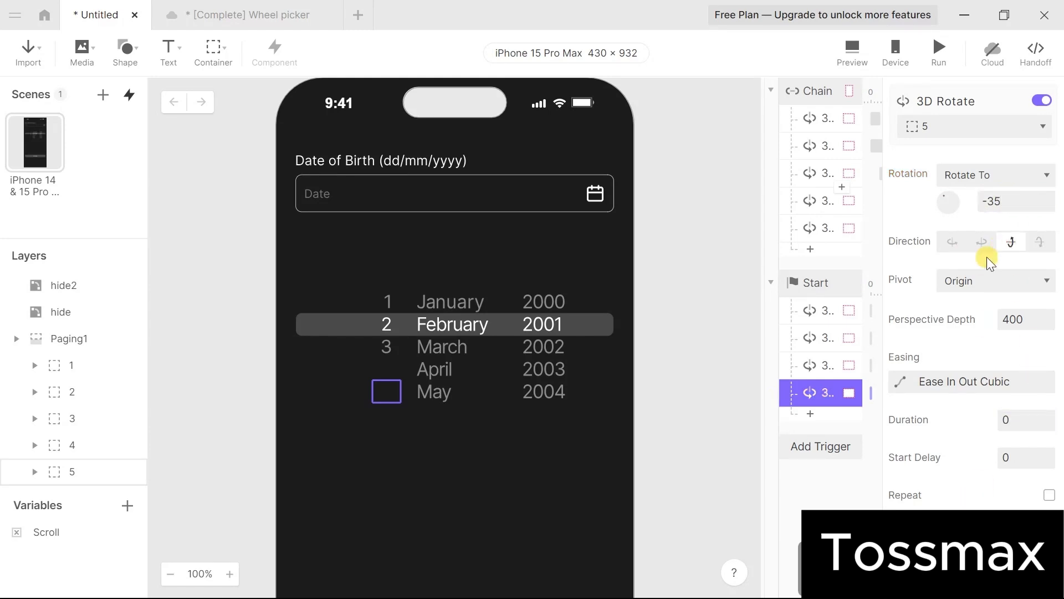
Preview the prototype and scroll the day column both ways to check the starting 3D rotations.
left_click(939, 49)
scroll(835, 201, "down", 1)
scroll(834, 199, "down", 1)
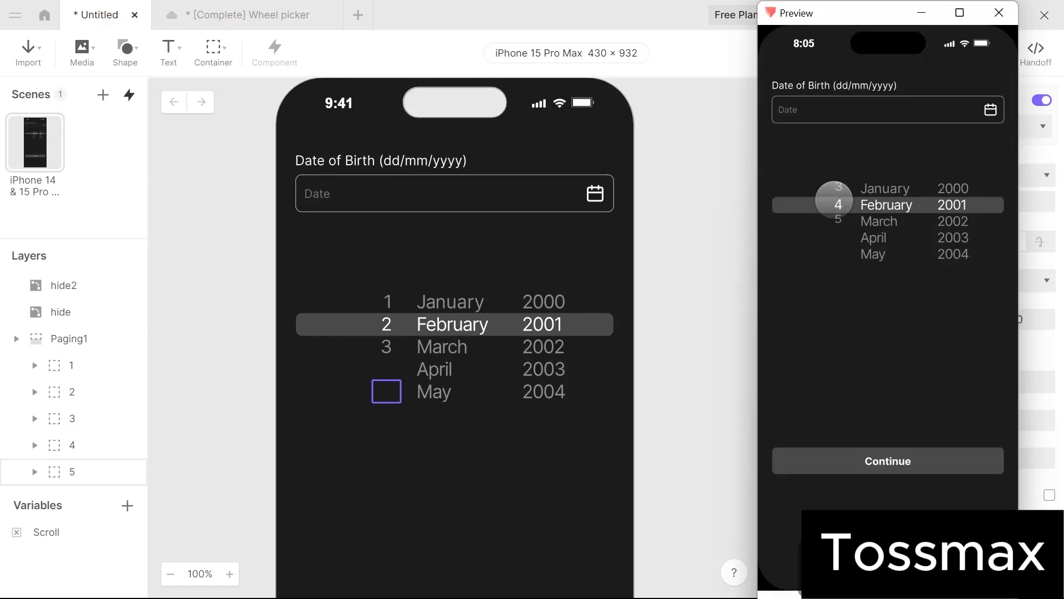
scroll(835, 200, "up", 3)
scroll(835, 200, "down", 4)
scroll(834, 199, "up", 2)
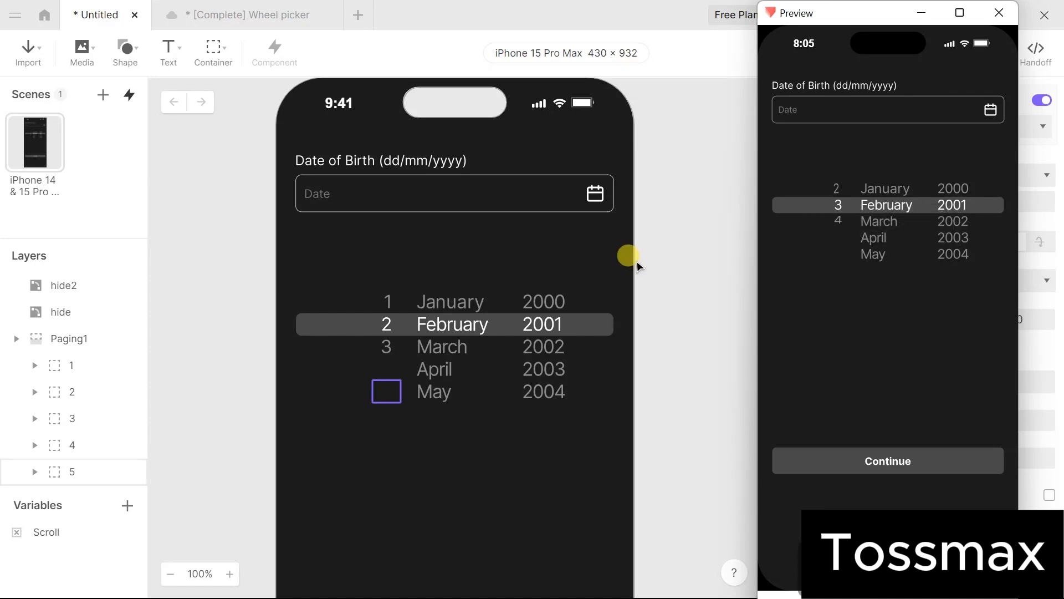
left_click(656, 285)
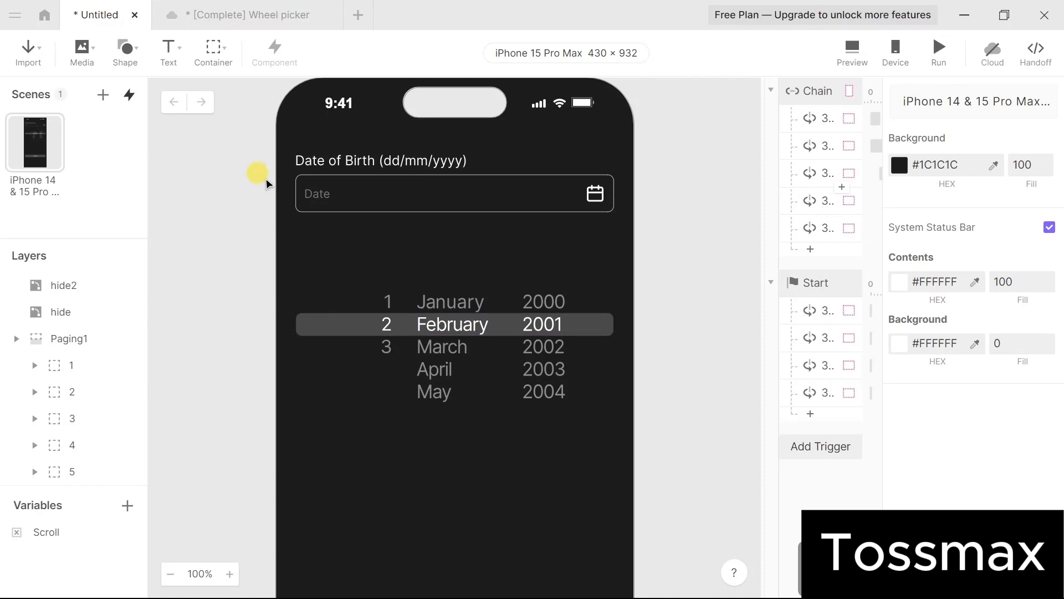
Draw a paging container about 107 by 81 over the January, February and March labels.
left_click(224, 49)
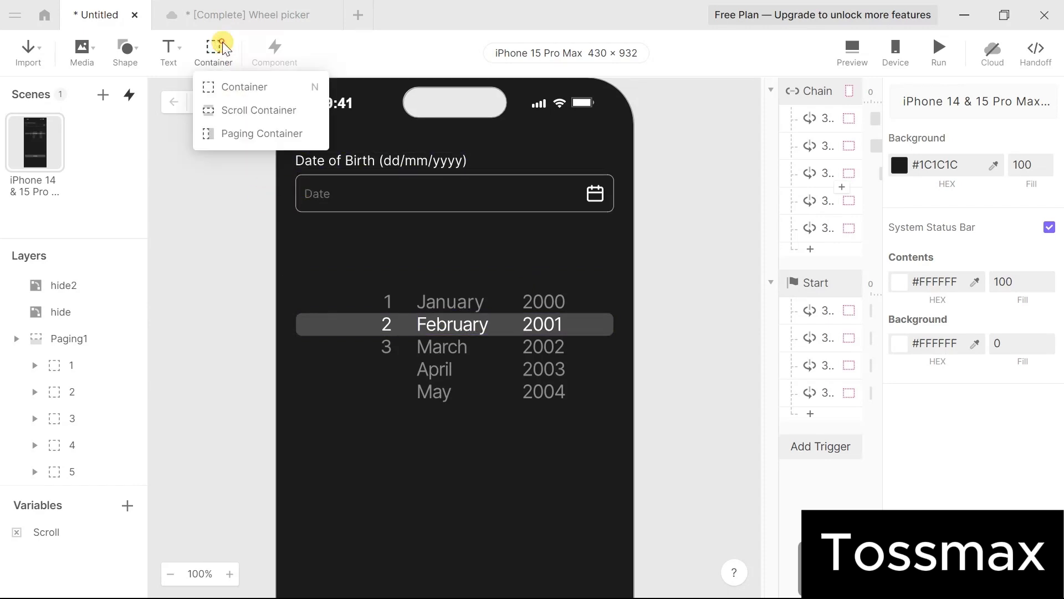
left_click(238, 133)
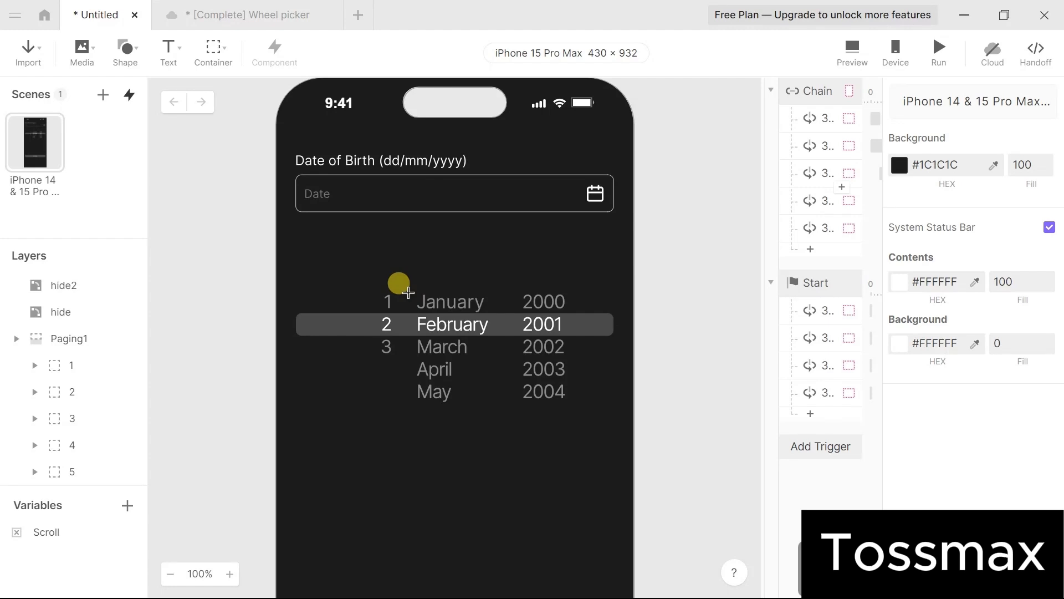
left_click_drag(408, 292, 497, 357)
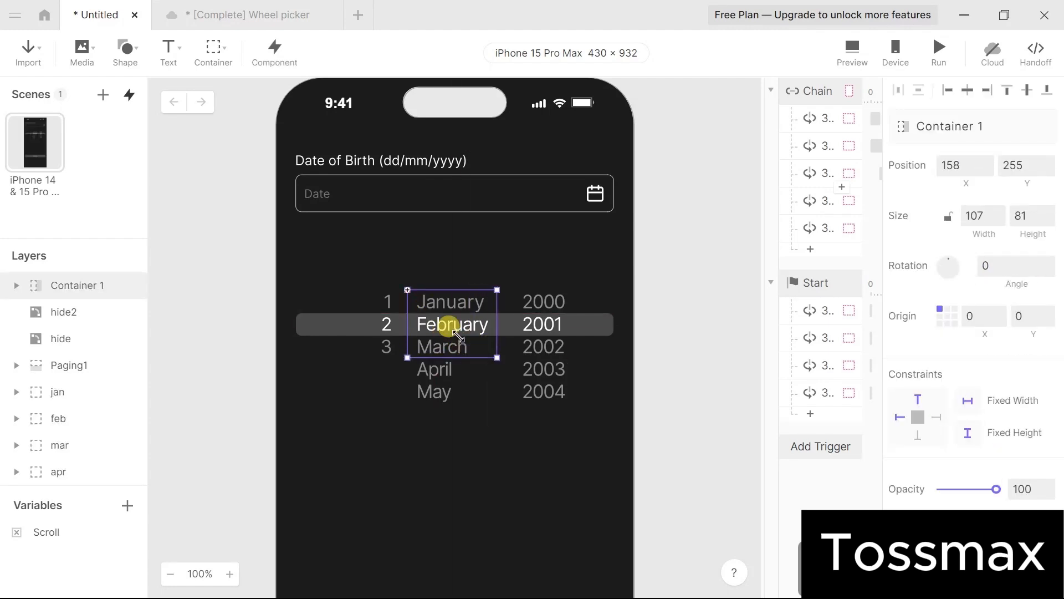
Set the new month container to page by a custom value of 81 in the vertical direction.
scroll(978, 401, "down", 10)
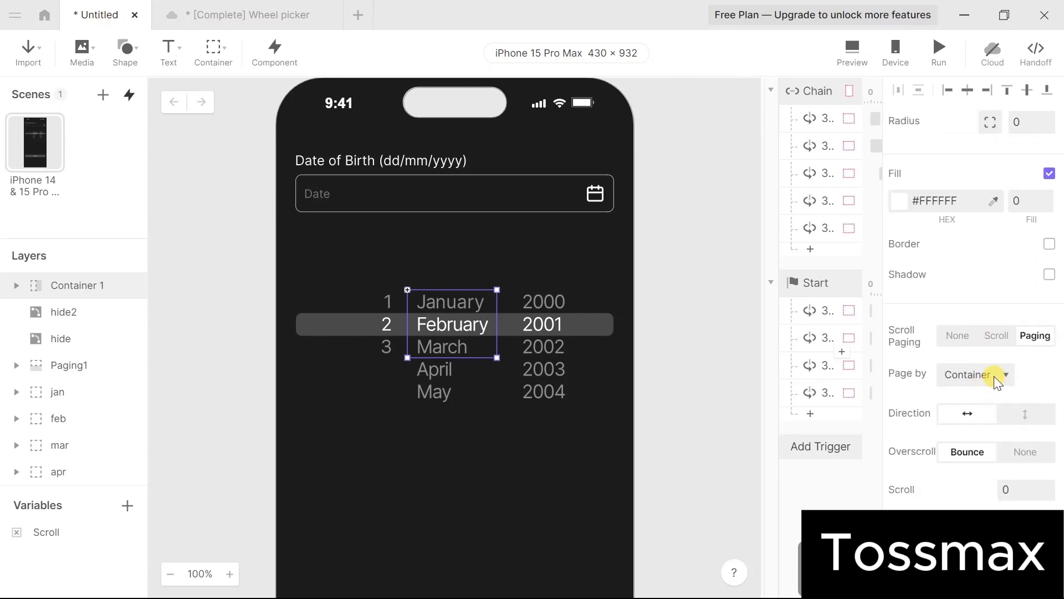
left_click(993, 376)
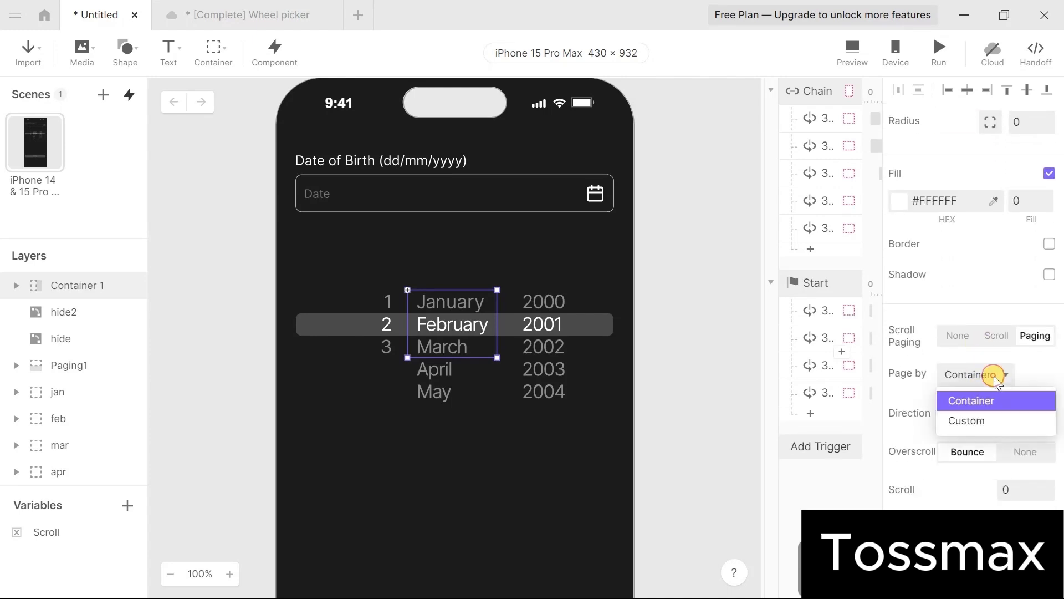
left_click(990, 420)
left_click(977, 402)
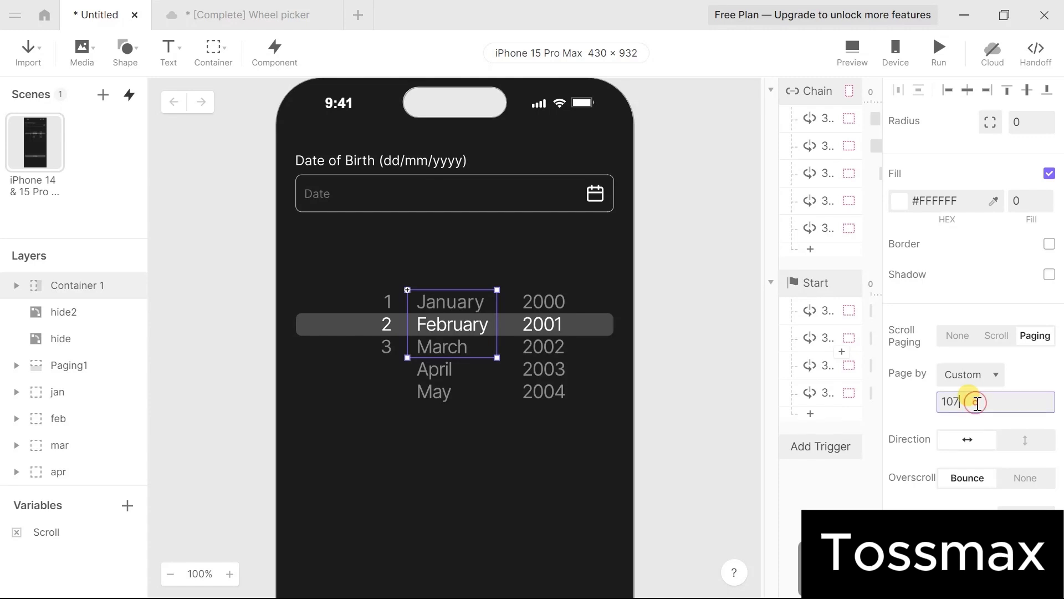
key("BackSpace")
key("BackSpace")
type("81")
left_click(1022, 440)
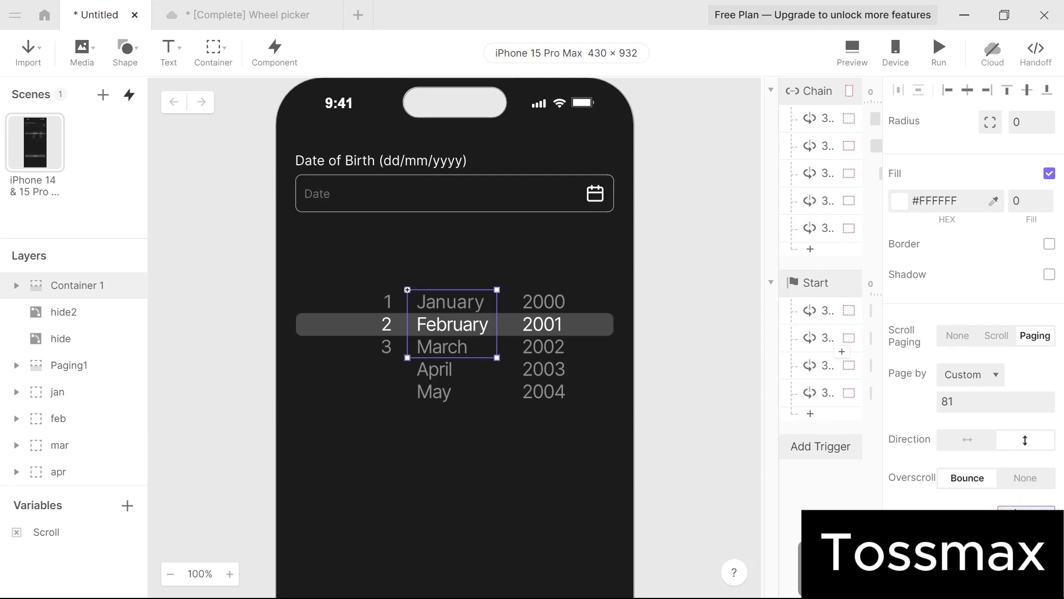
Rename the new month paging container as Paging2.
double_click(81, 294)
type("Paging2")
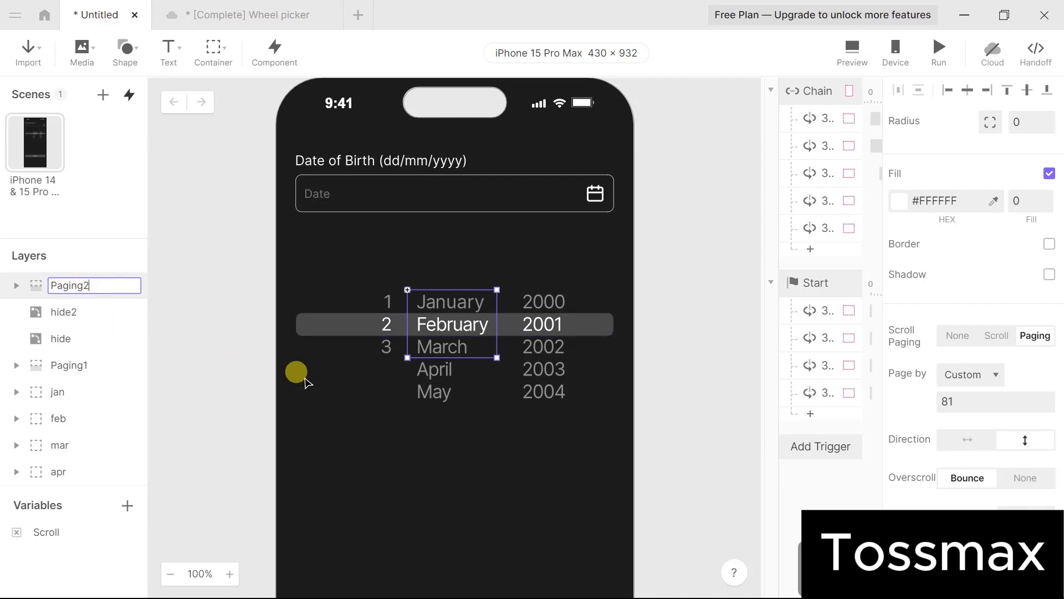
key("Return")
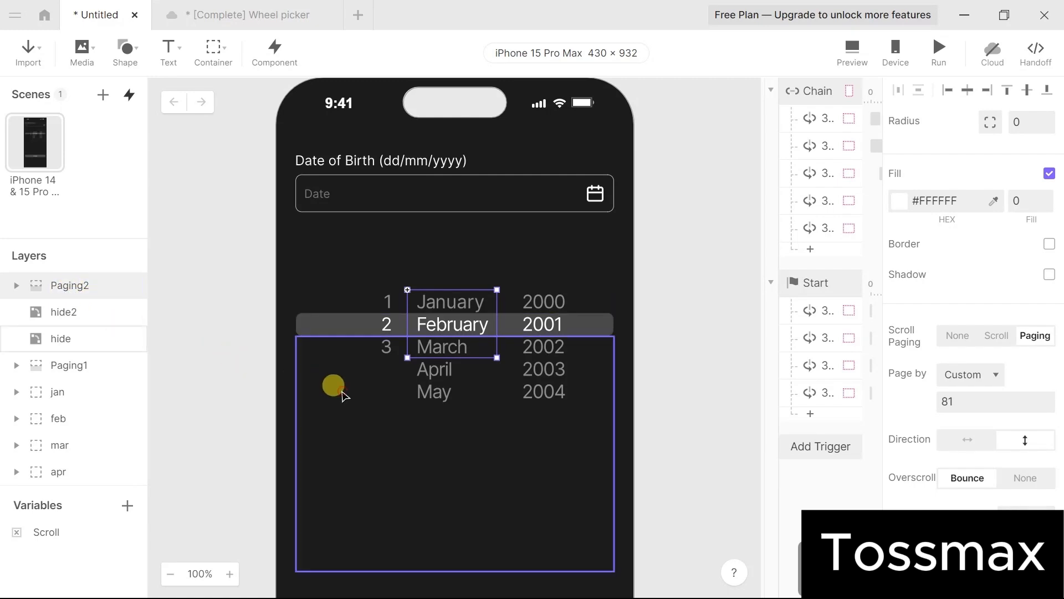
Draw a paging container about 75 by 81 over the 2000, 2001 and 2002 year labels.
left_click(223, 47)
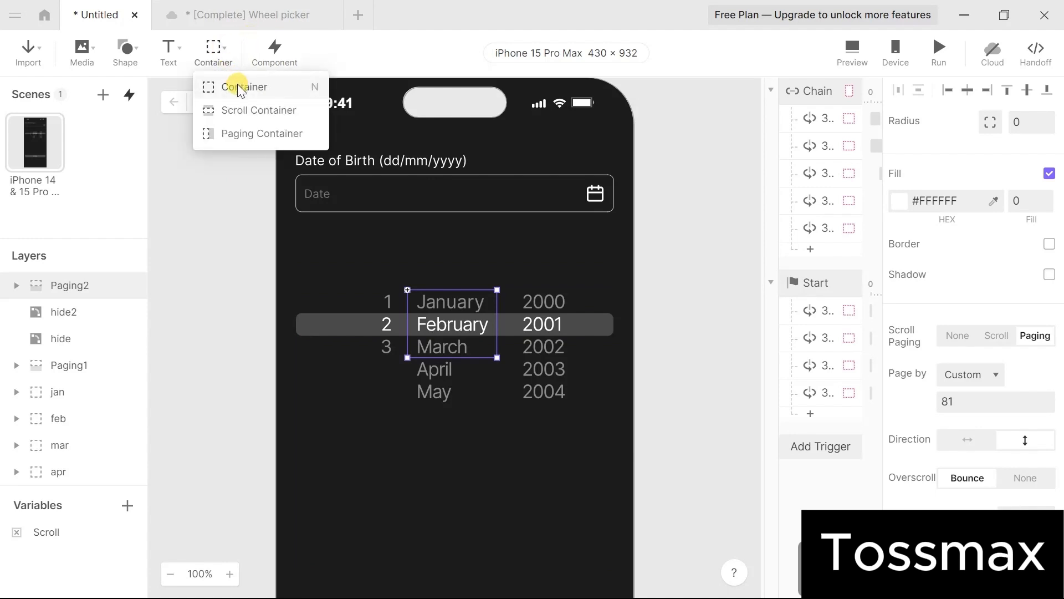
left_click(232, 135)
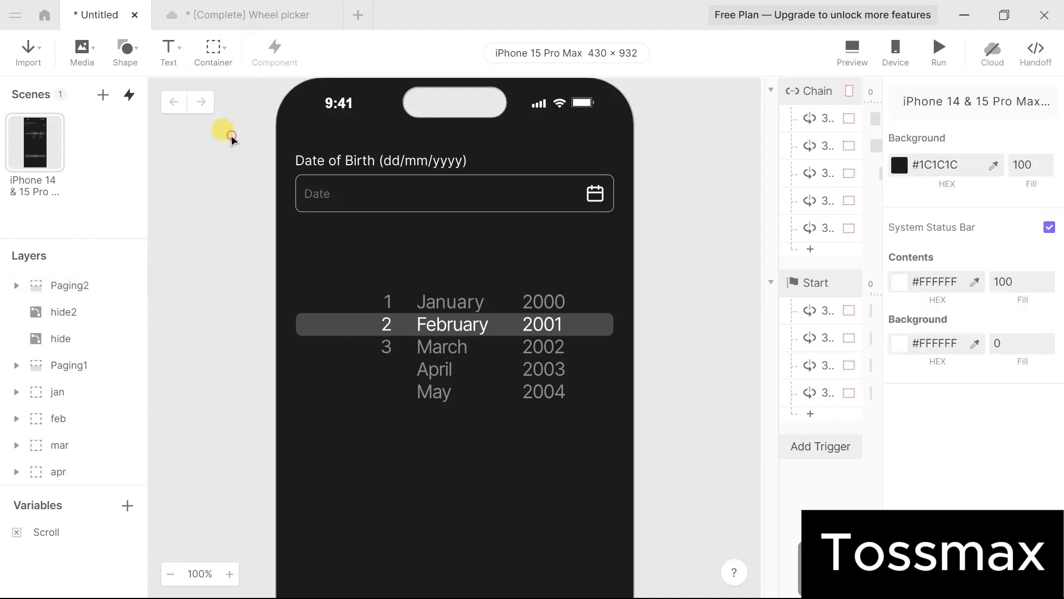
left_click(221, 49)
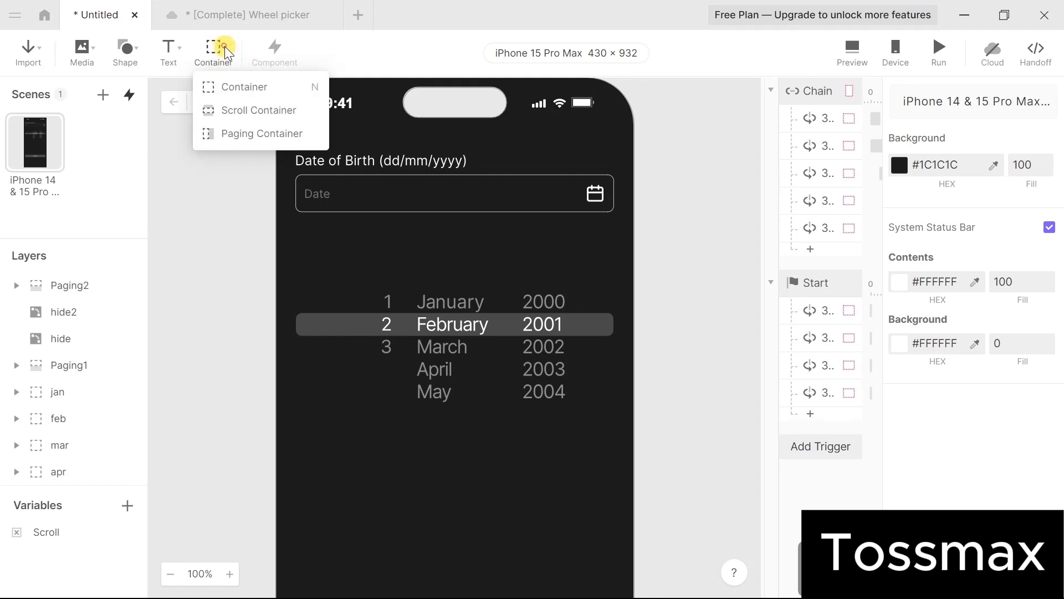
left_click(280, 132)
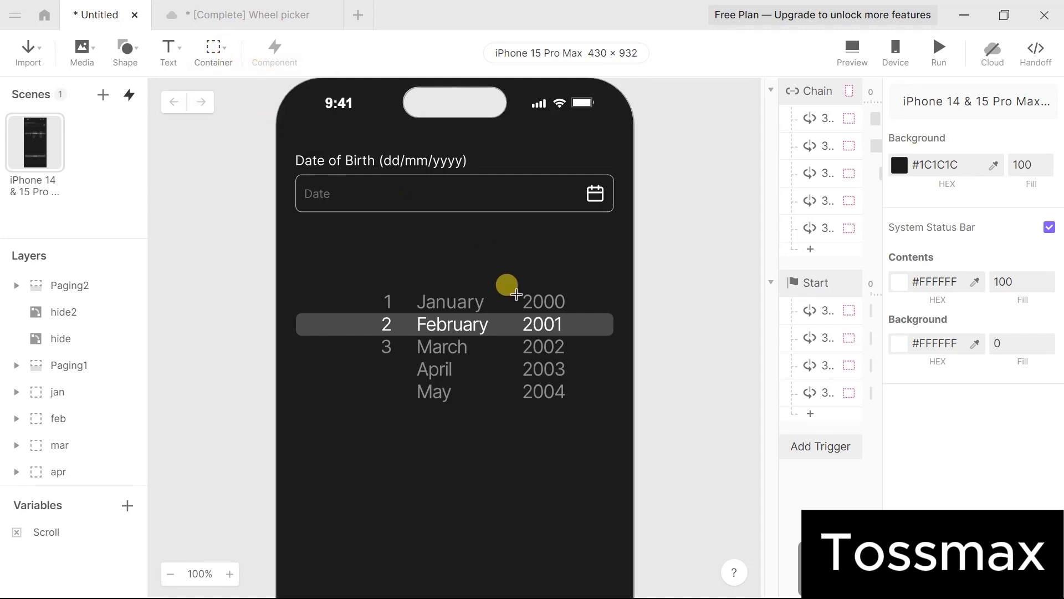
mouse_move(517, 289)
left_mouse_down()
mouse_move(558, 348)
mouse_move(578, 356)
left_mouse_up()
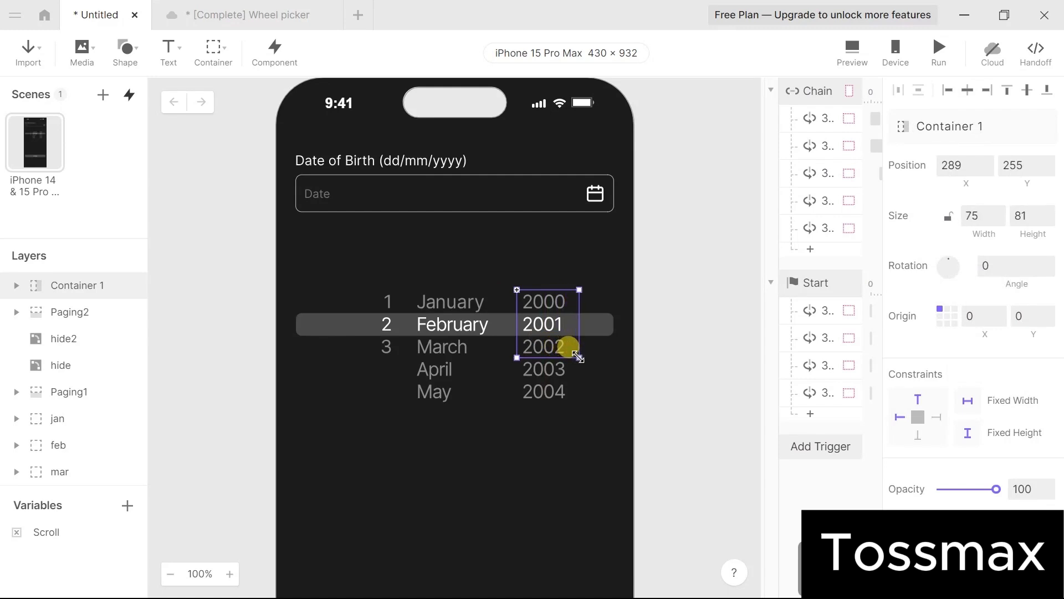
Set the new year container to page by a custom value of 27.
scroll(969, 417, "down", 6)
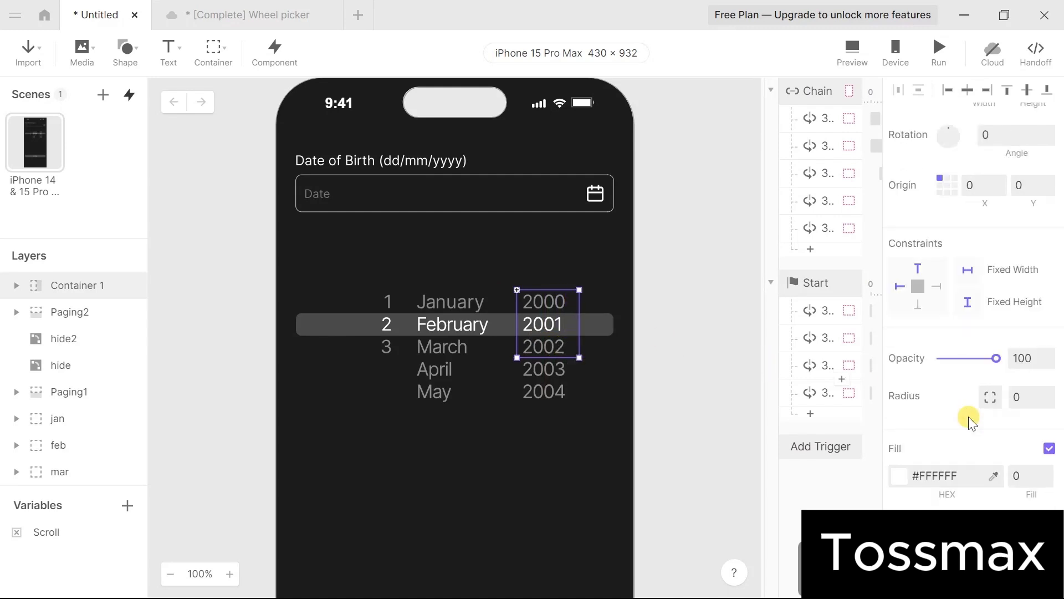
scroll(969, 417, "down", 2)
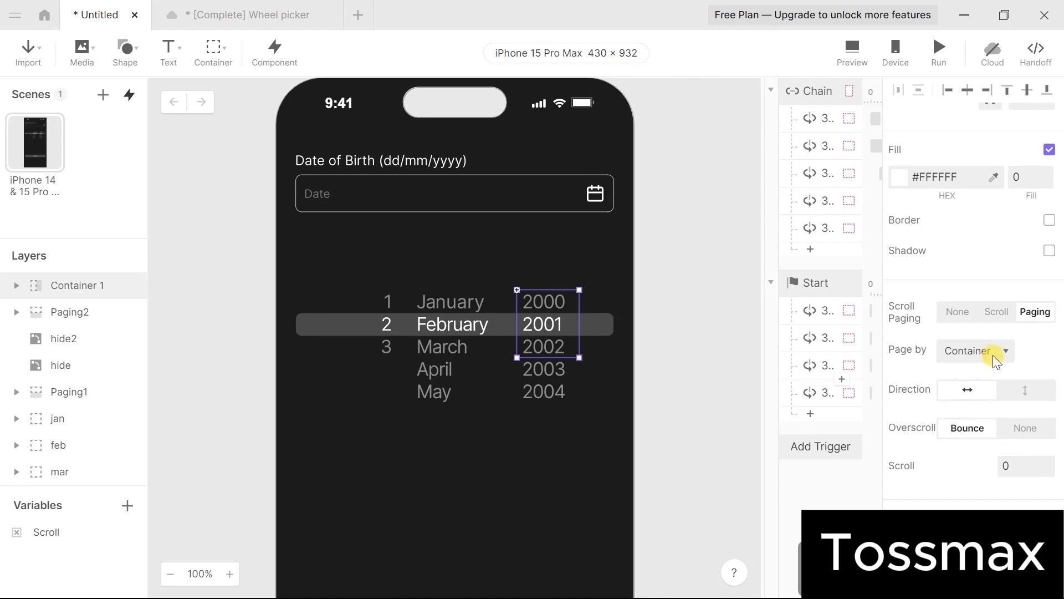
left_click(992, 355)
left_click(976, 397)
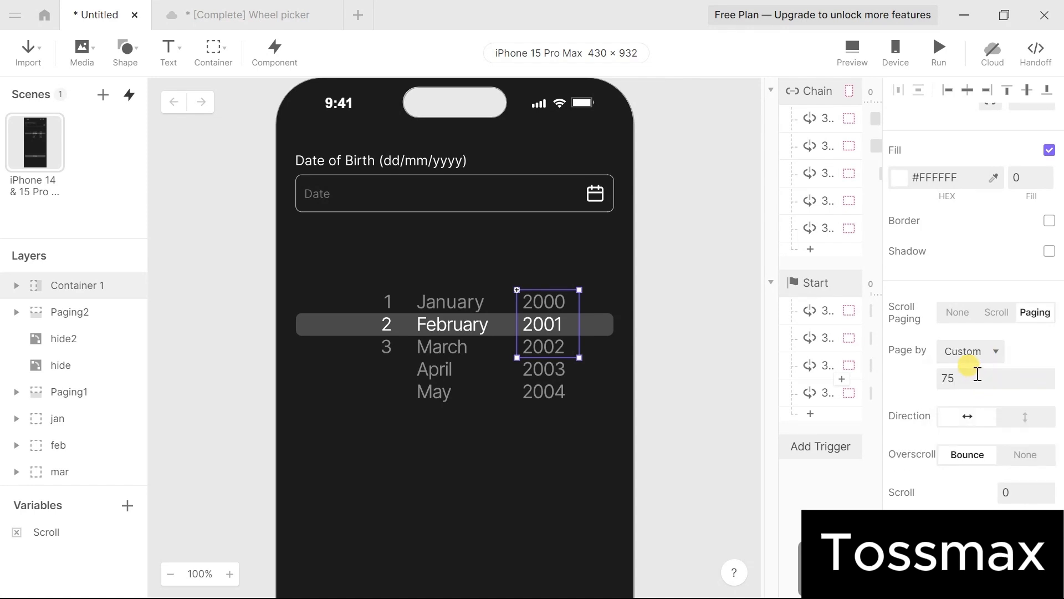
left_click(978, 374)
key("BackSpace")
type("27")
Switch the year container's paging direction to vertical and set its scroll value to 27.
left_click(1027, 418)
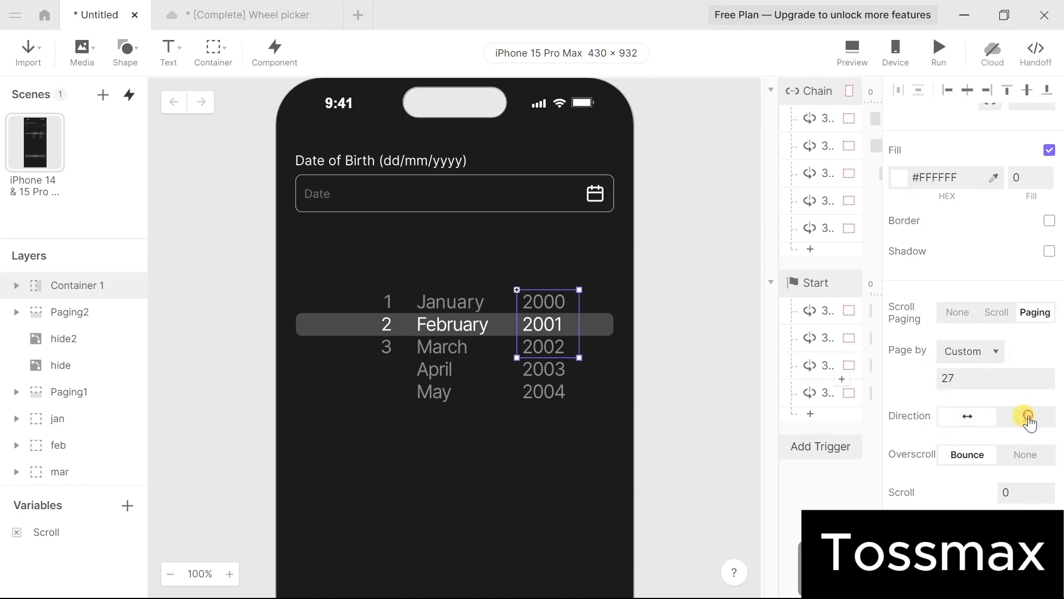
left_click(1029, 493)
key("BackSpace")
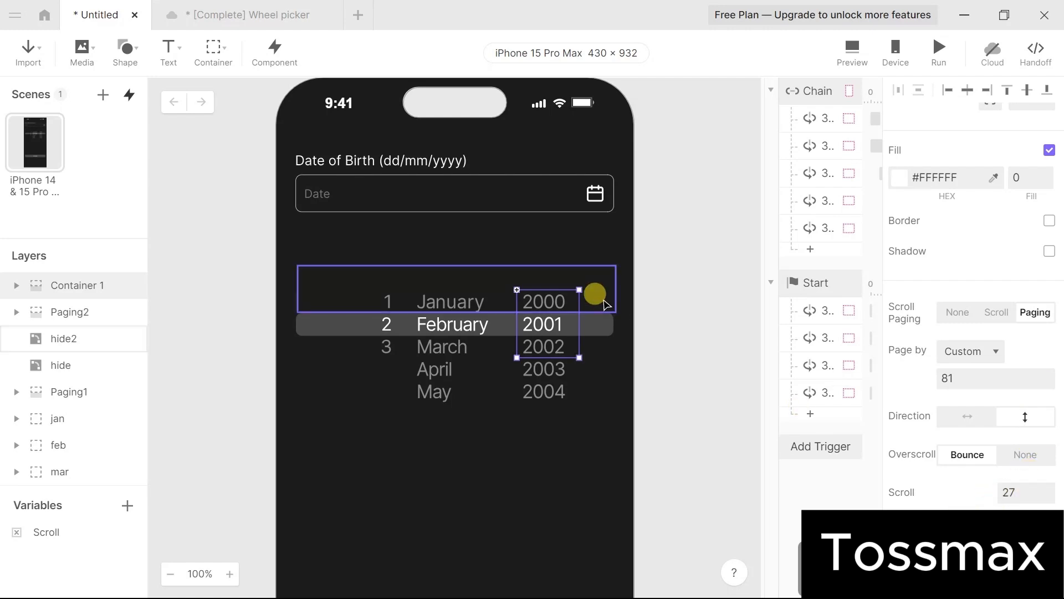
left_click(467, 327)
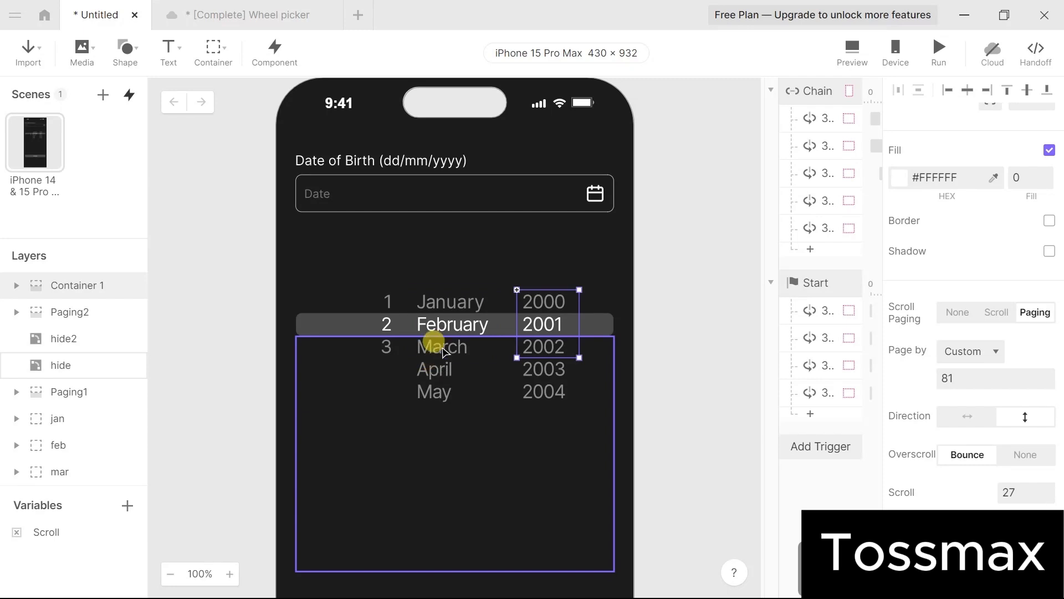
Rename the new year paging container as Paging3.
double_click(68, 285)
double_click(68, 285)
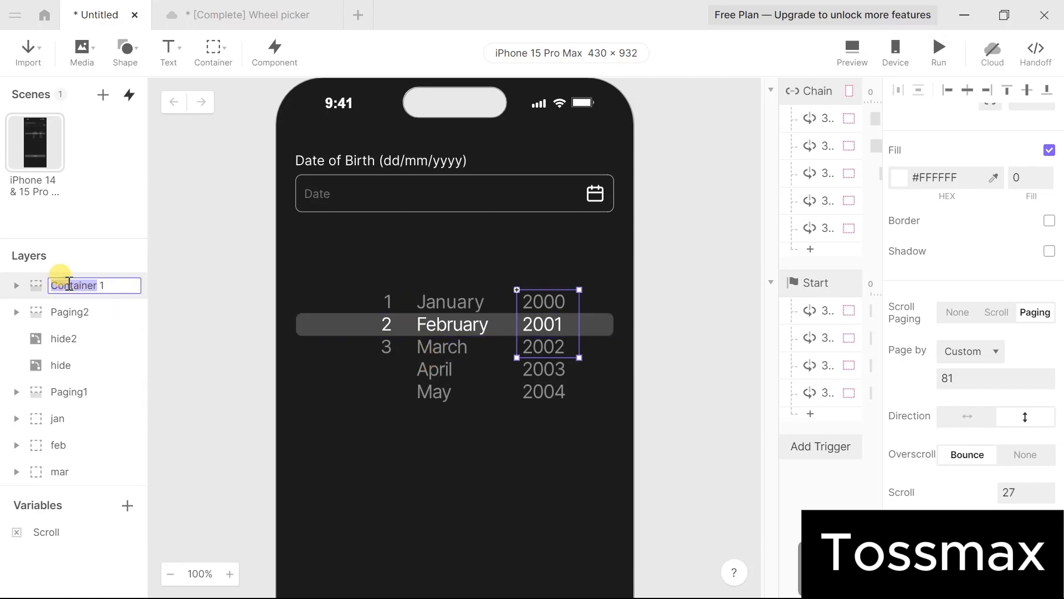
key("BackSpace")
type("Paging3")
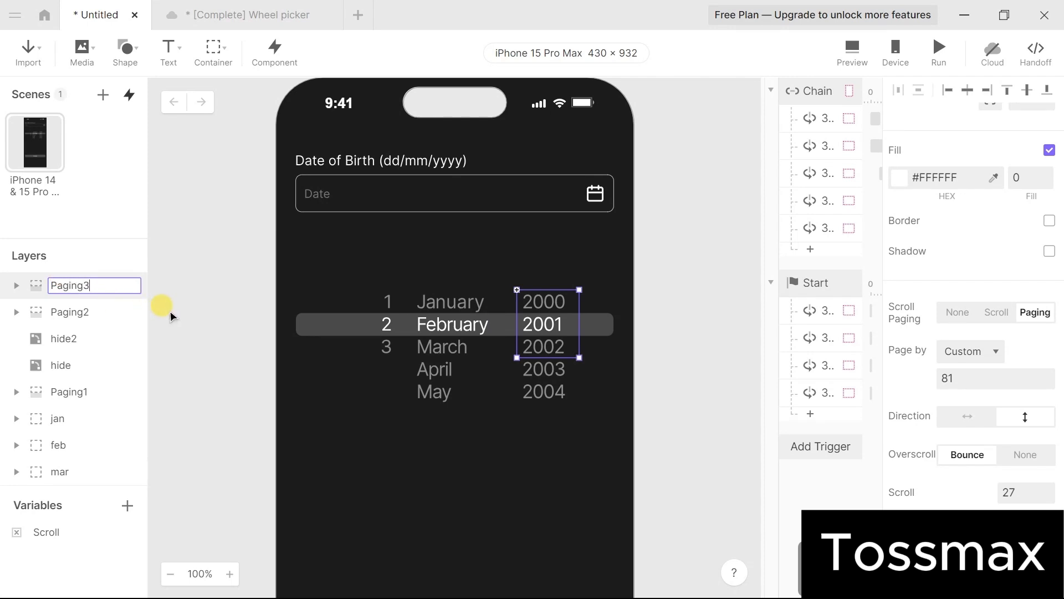
key("Return")
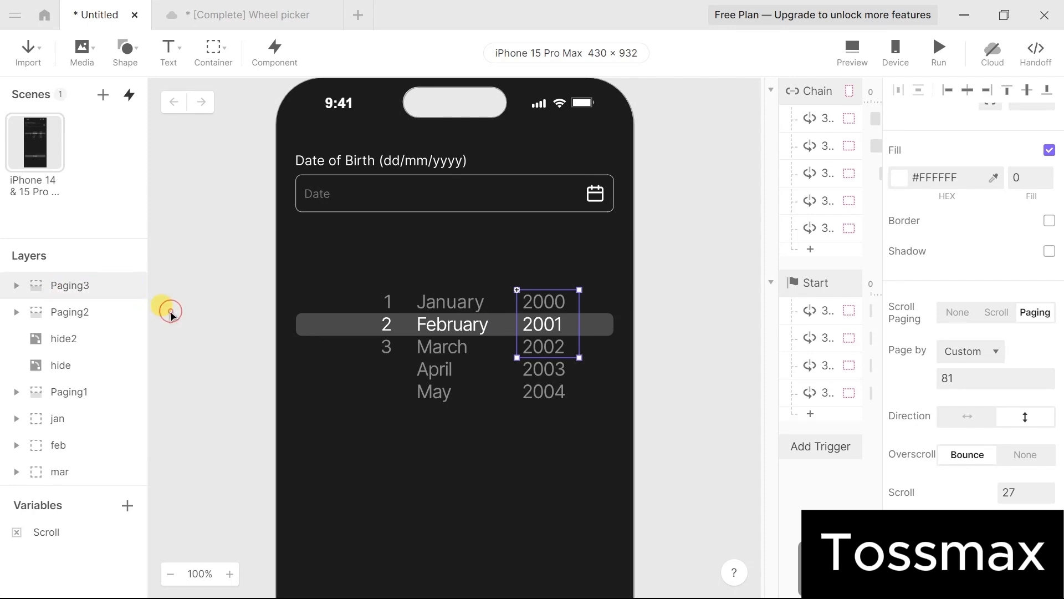
Move the Paging3 and Paging2 layers below the hide layer, directly above Paging1.
left_click(68, 312, "shift")
left_click_drag(65, 288, 58, 370)
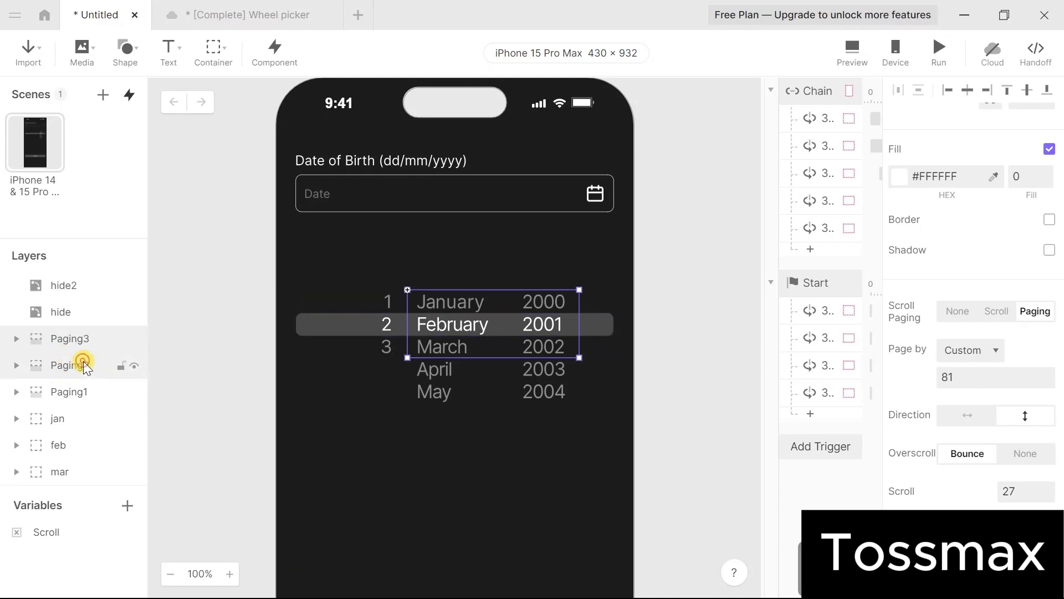
left_click(86, 367)
left_click(75, 395, "shift")
Move the jan, feb, mar, apr, may and month layers into the Paging2 container, and collapse it.
scroll(75, 395, "down", 3)
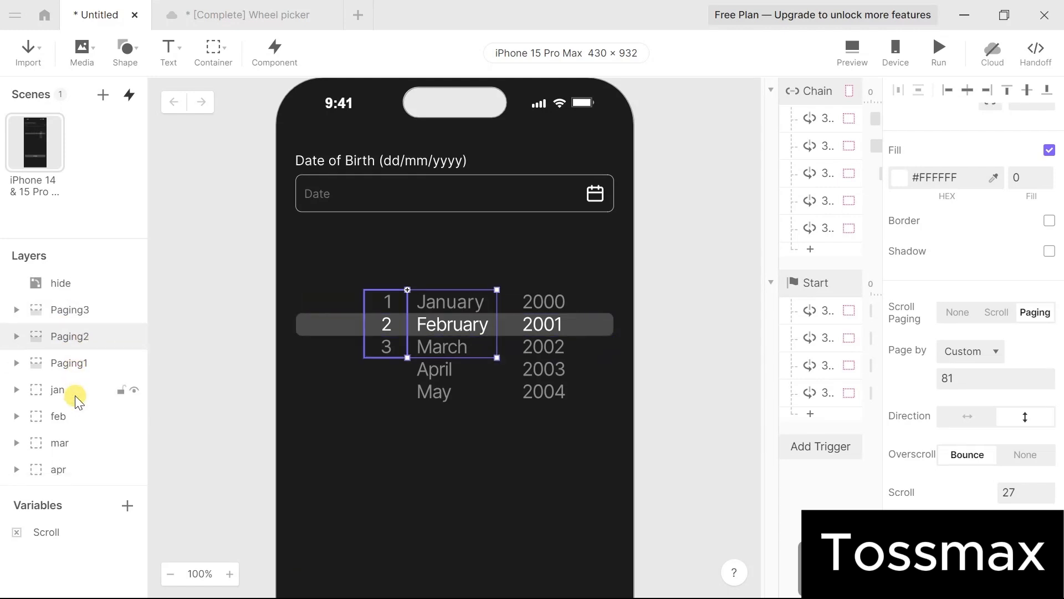
left_click(53, 335)
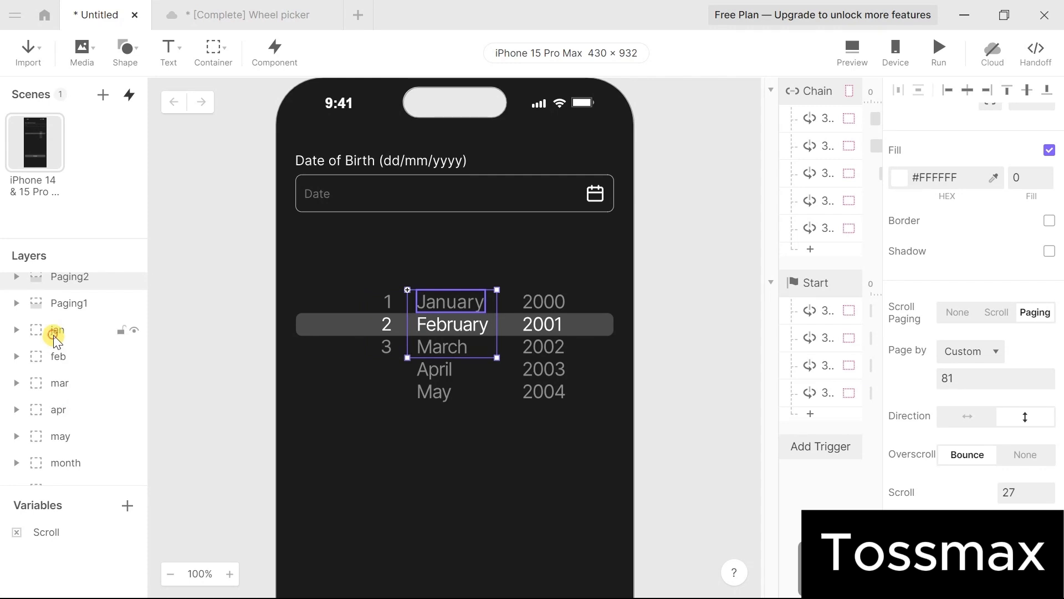
left_click(74, 463, "shift")
scroll(75, 462, "up", 2)
left_click_drag(74, 458, 68, 317)
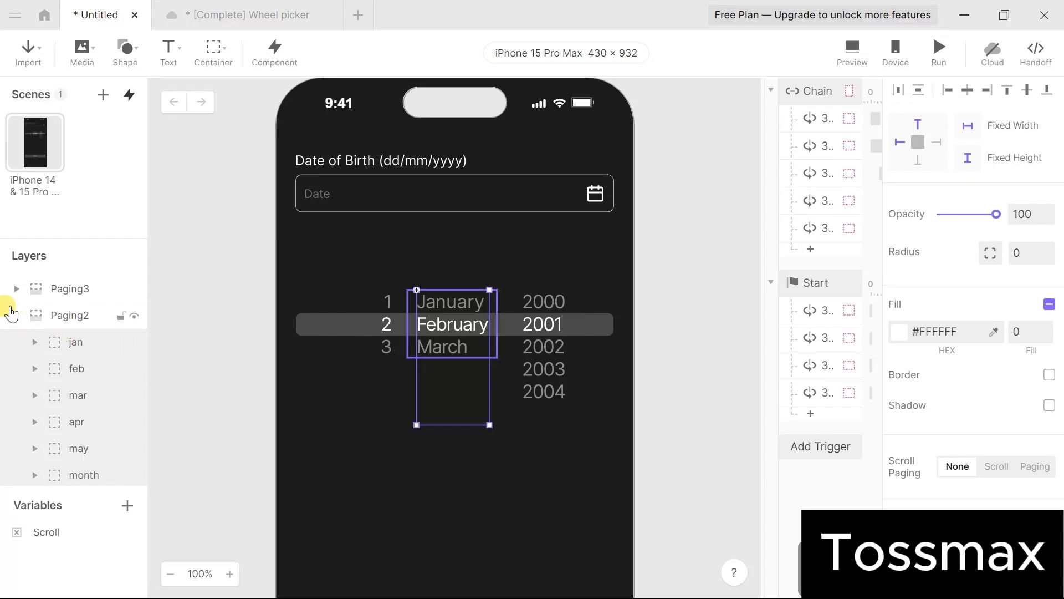
left_click(10, 315)
Move the 2000, 2001, 2002, 2003, 2004 and year layers into the Paging3 container.
left_click(50, 291)
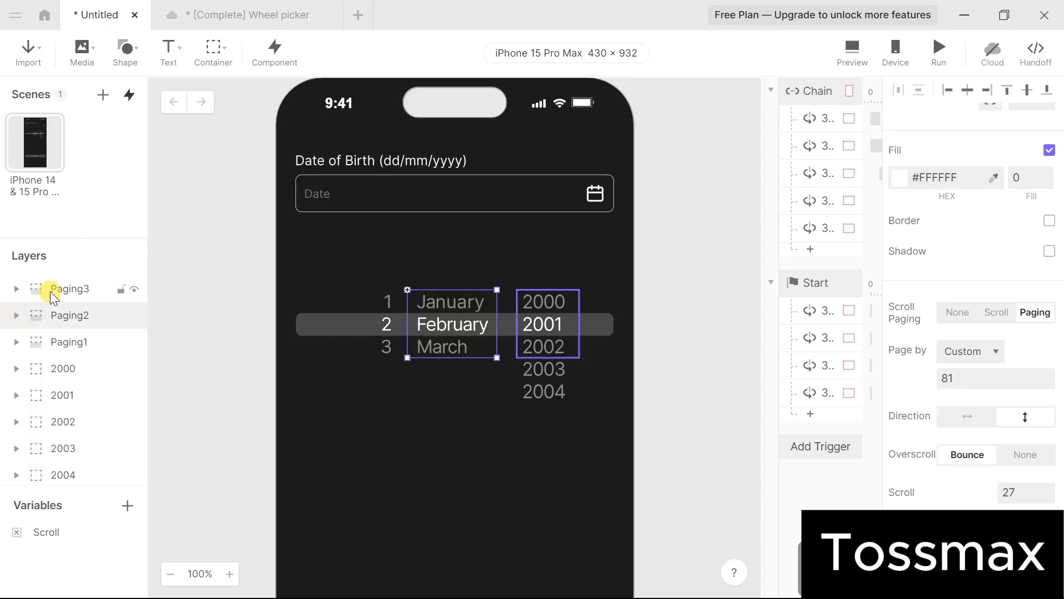
scroll(54, 357, "down", 1)
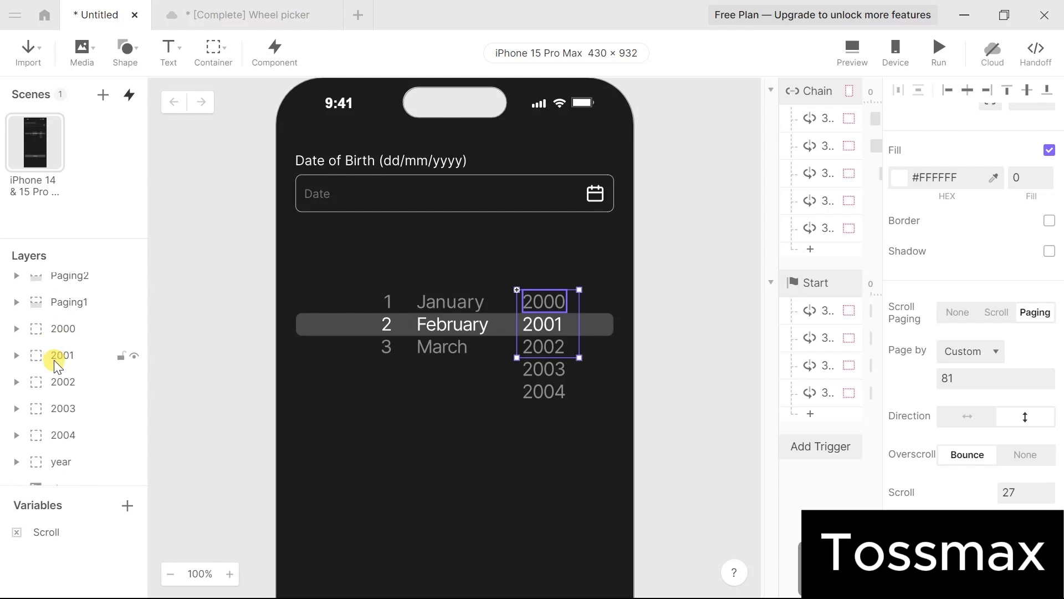
left_click(48, 331)
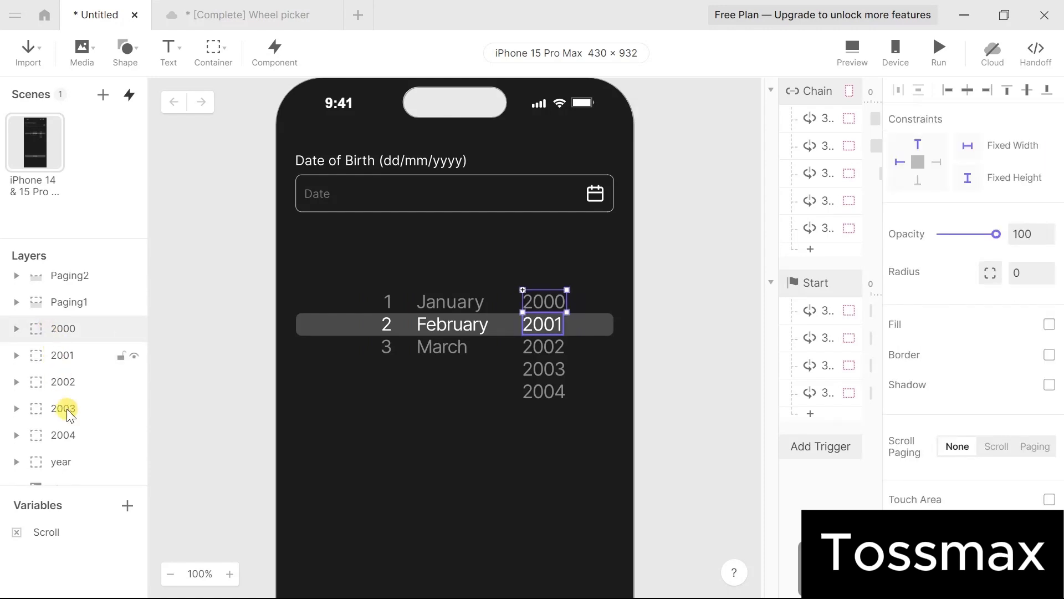
left_click(65, 460, "shift")
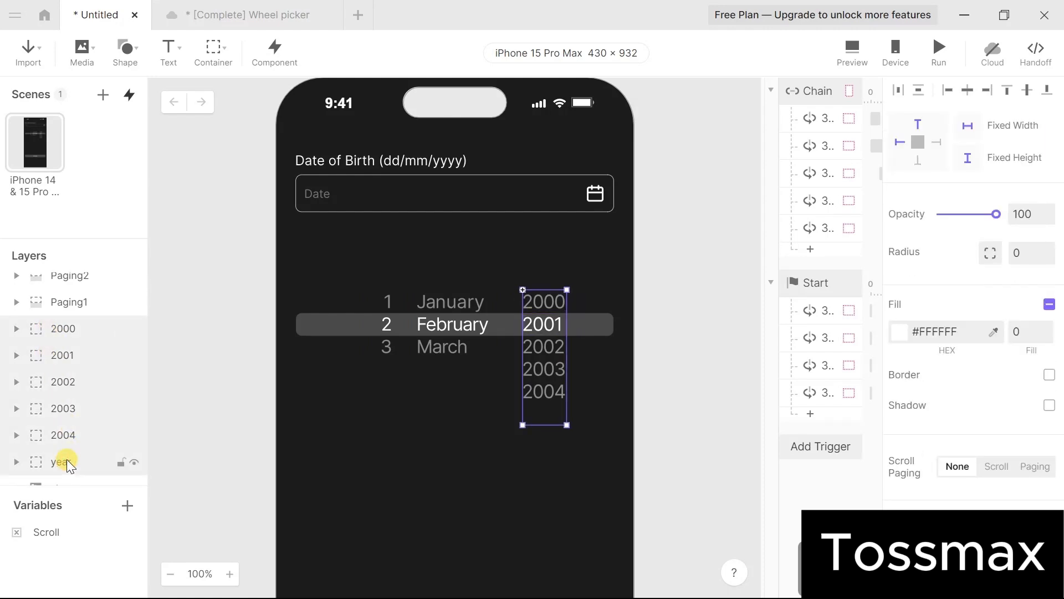
scroll(69, 421, "up", 2)
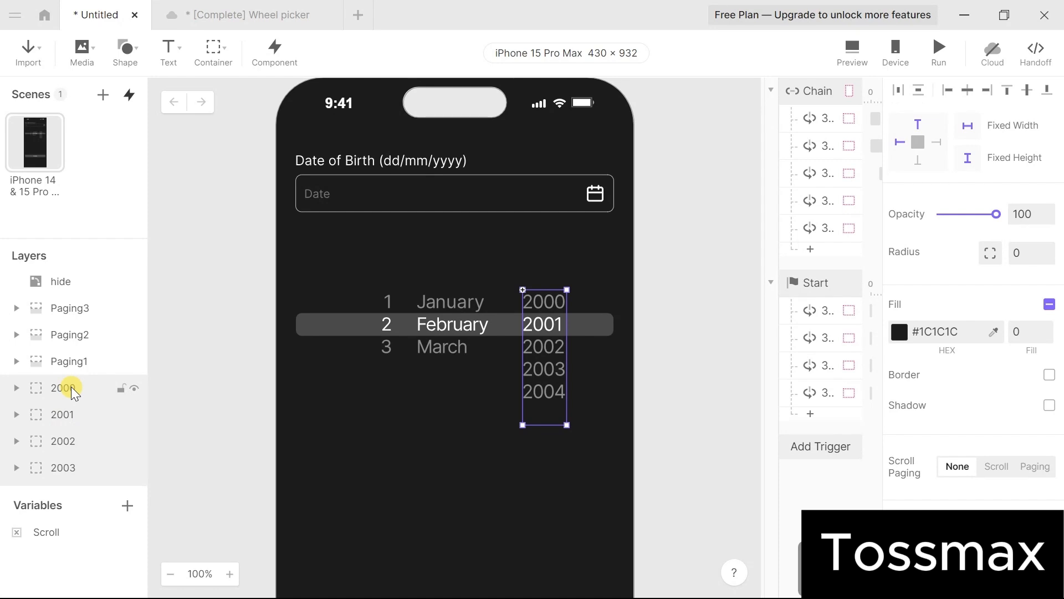
scroll(71, 387, "down", 2)
scroll(71, 387, "up", 1)
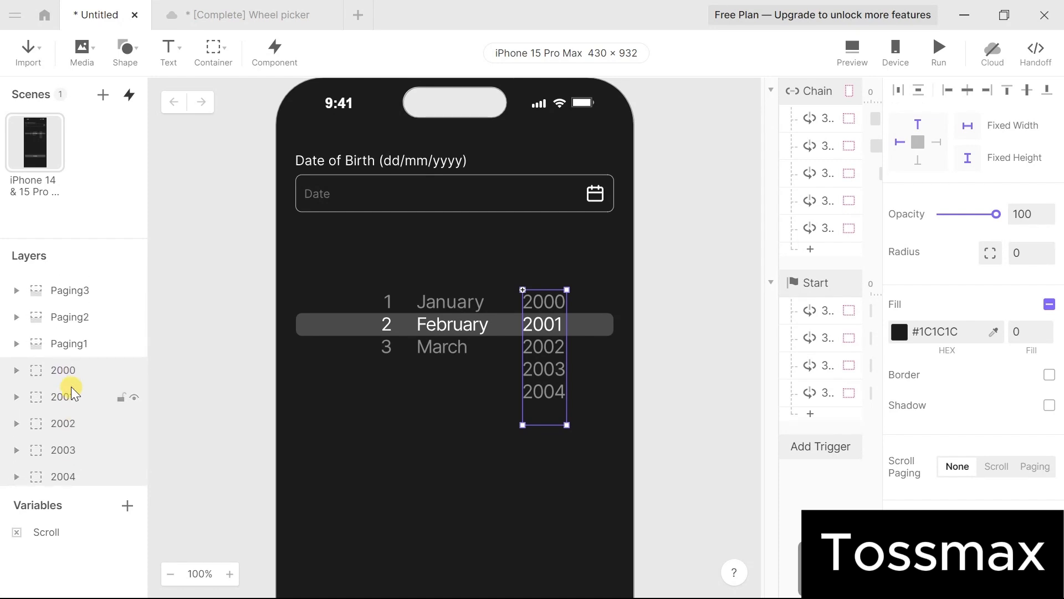
left_click_drag(69, 404, 81, 299)
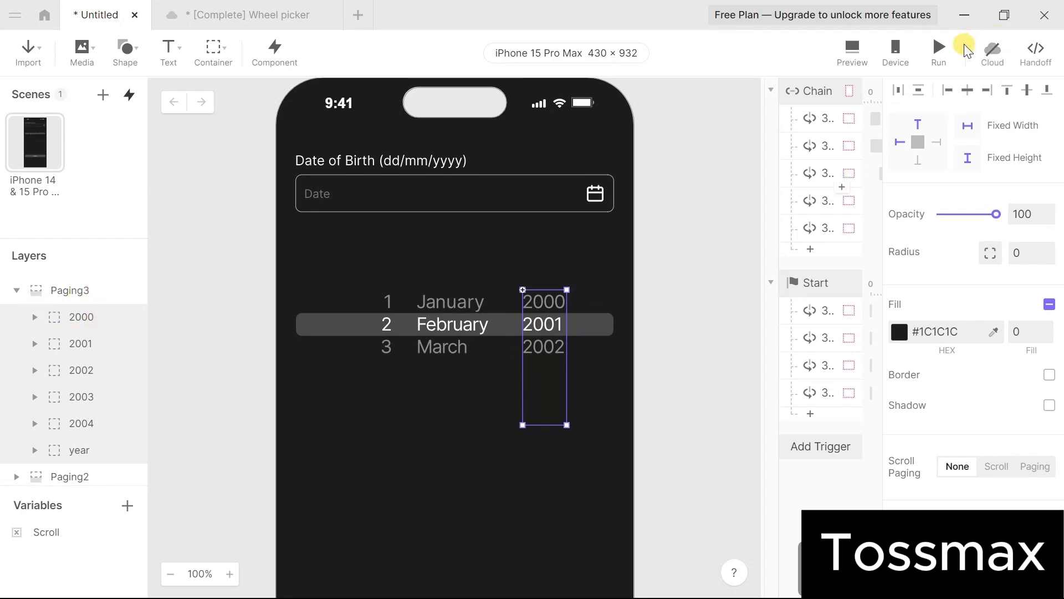
Preview the prototype and scroll the month and year columns both ways to check their paging.
left_click(939, 47)
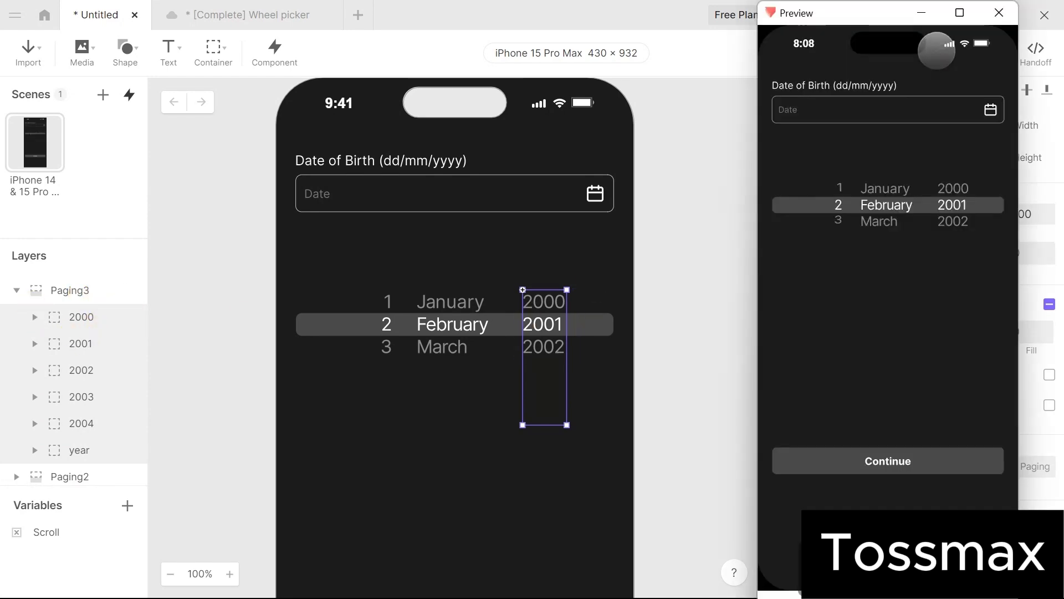
scroll(883, 207, "down", 2)
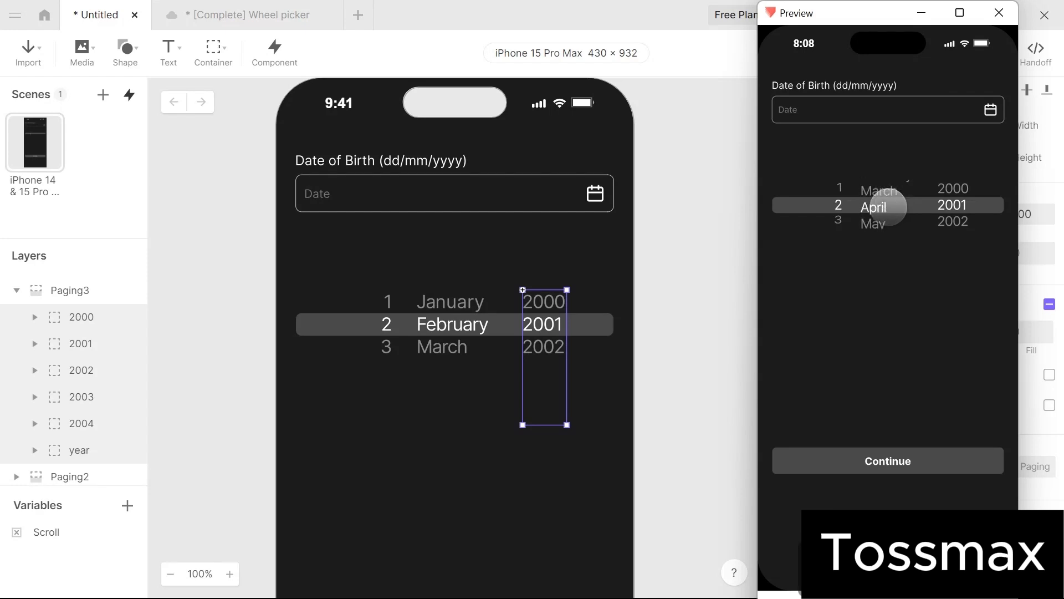
scroll(888, 207, "up", 3)
scroll(888, 206, "down", 3)
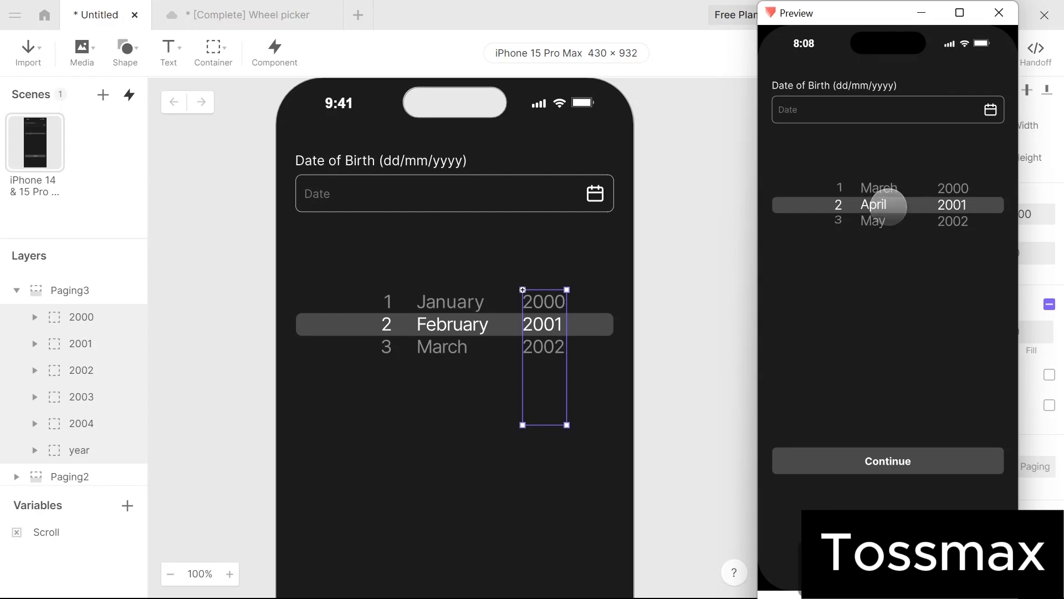
scroll(888, 207, "down", 2)
scroll(888, 207, "up", 5)
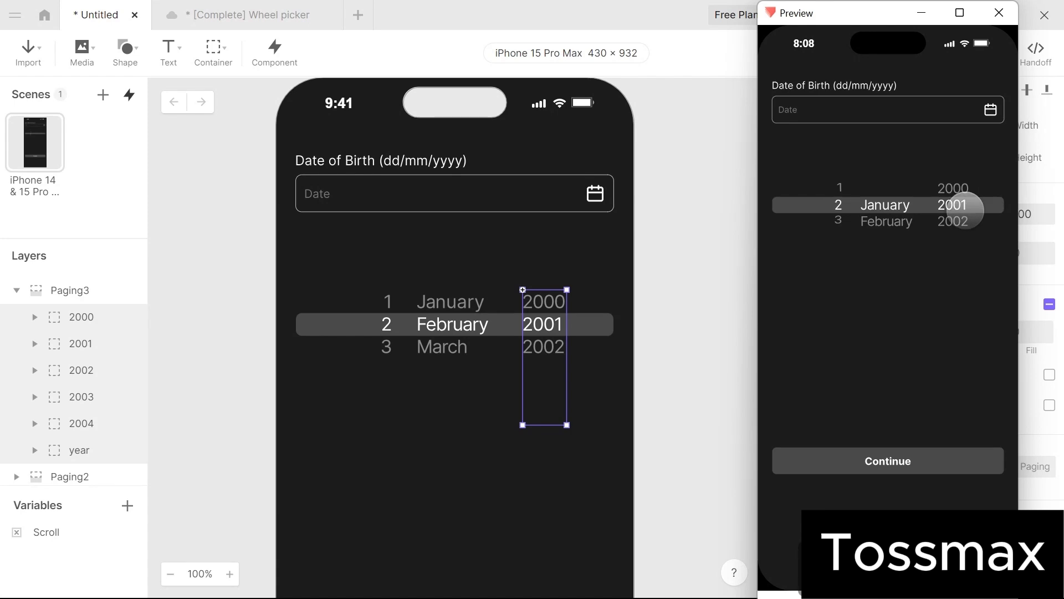
scroll(976, 212, "down", 5)
scroll(966, 210, "up", 3)
scroll(966, 209, "up", 2)
scroll(965, 210, "down", 3)
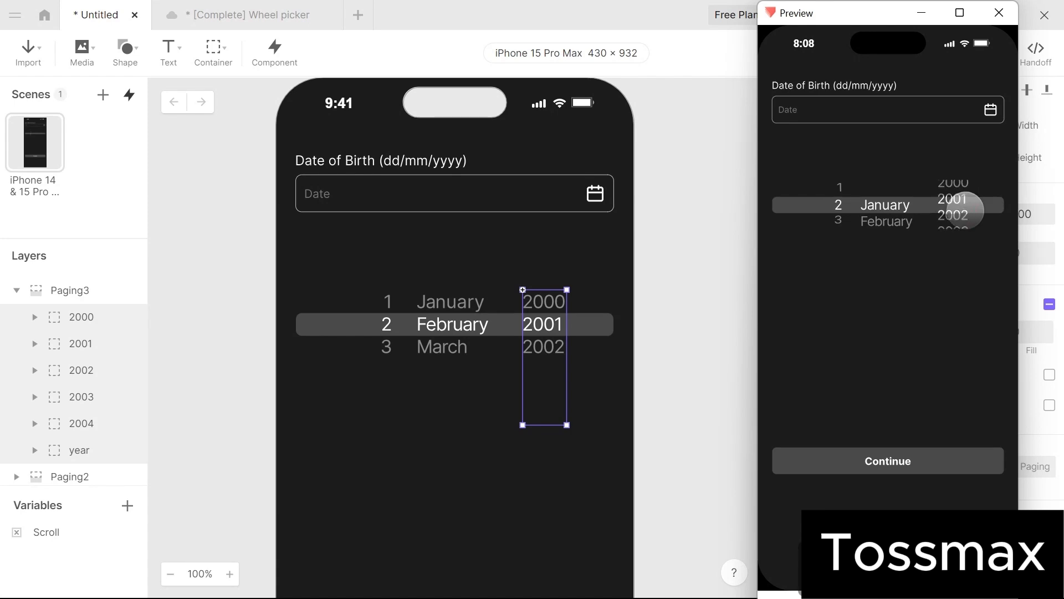
scroll(966, 210, "down", 1)
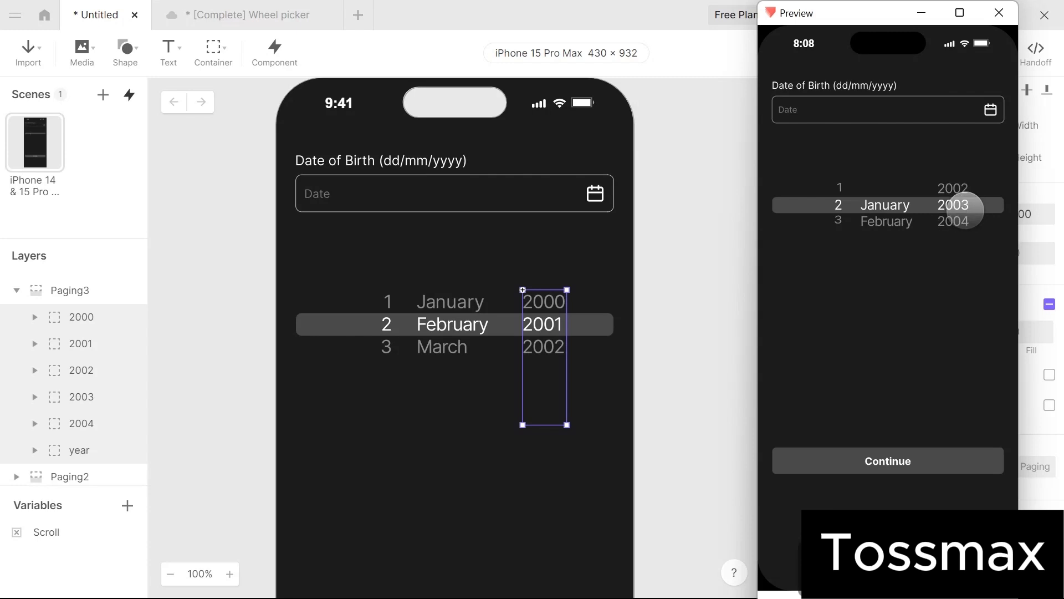
scroll(892, 204, "down", 3)
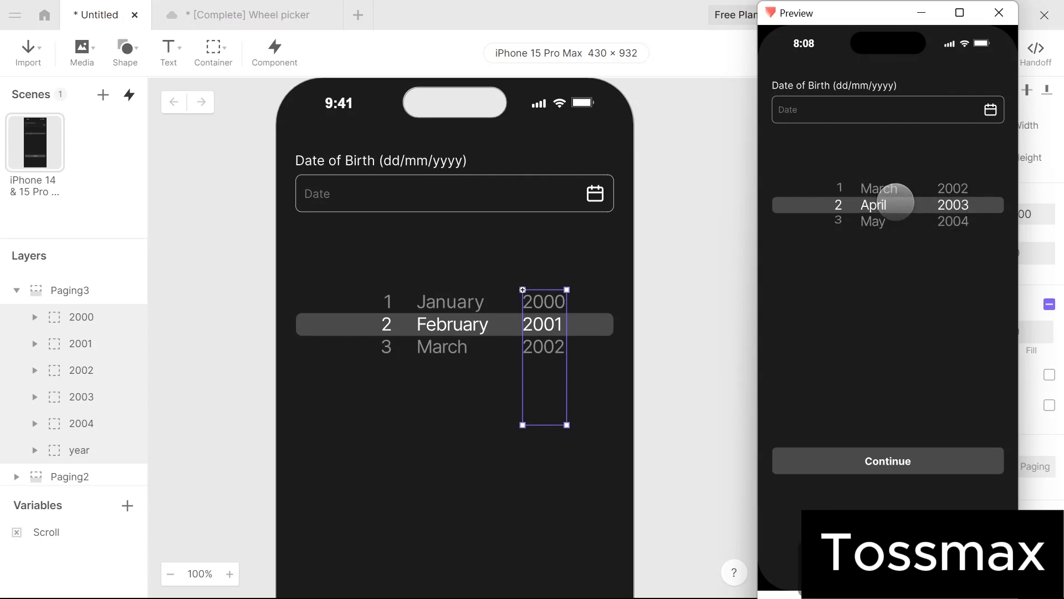
left_click(708, 208)
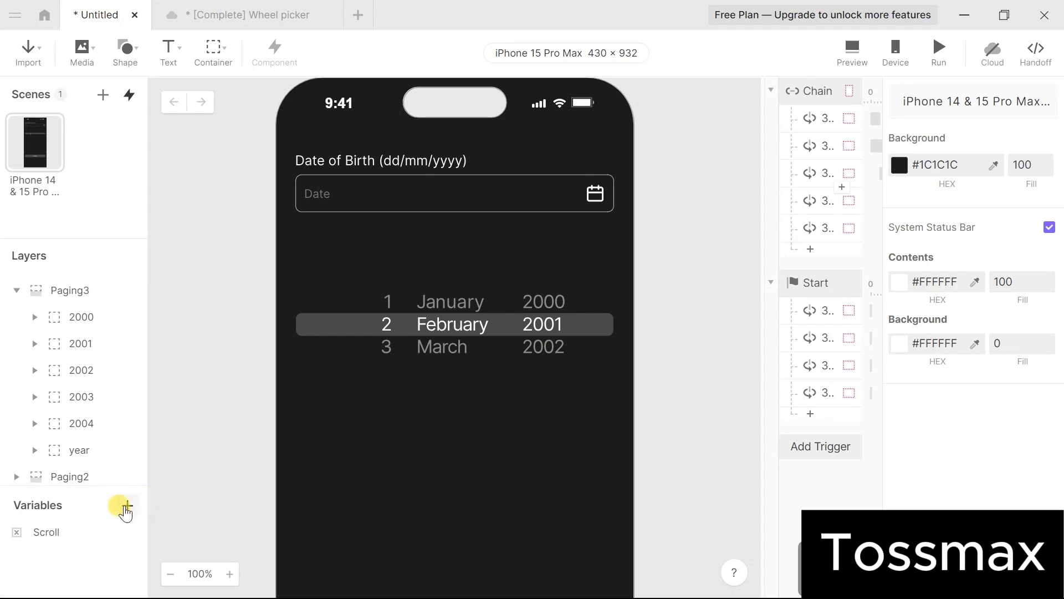
Add a variable for this scene named Scroll1 that uses the formula `Paging2`.scrollOffset.
left_click(125, 505)
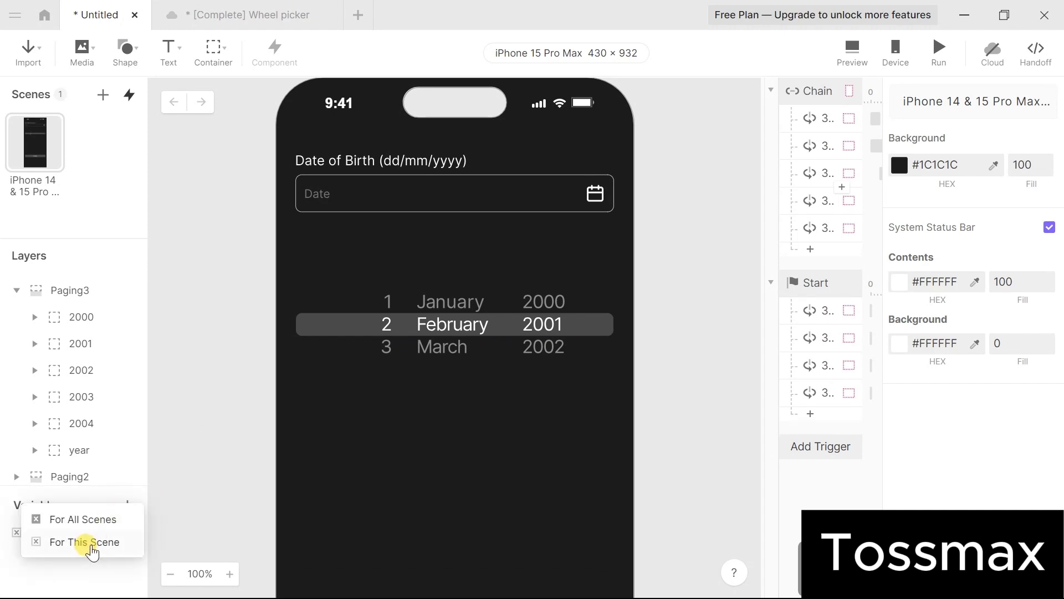
left_click(88, 542)
double_click(72, 557)
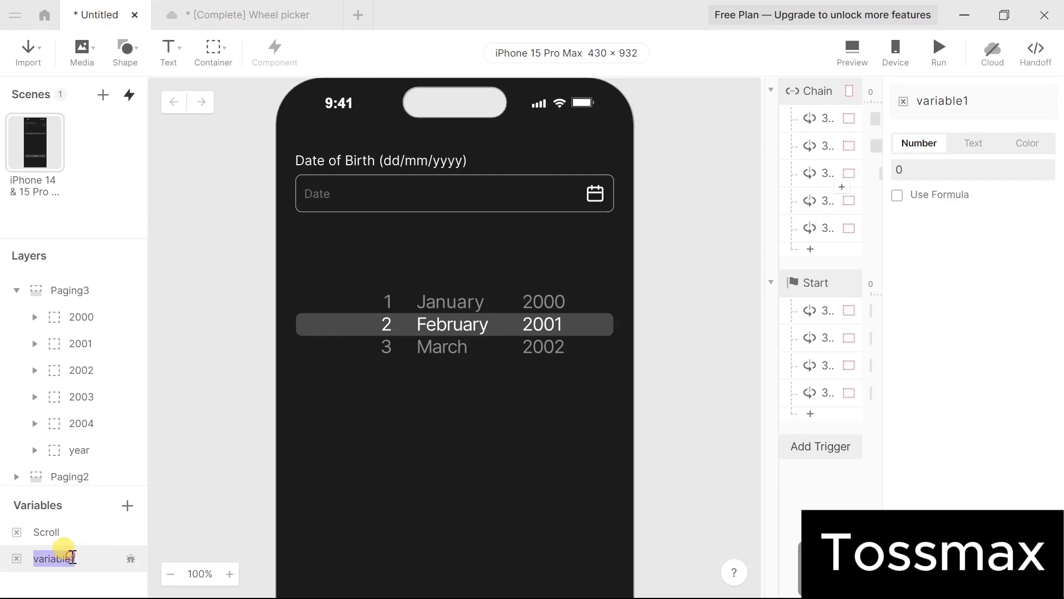
type("Scroll1")
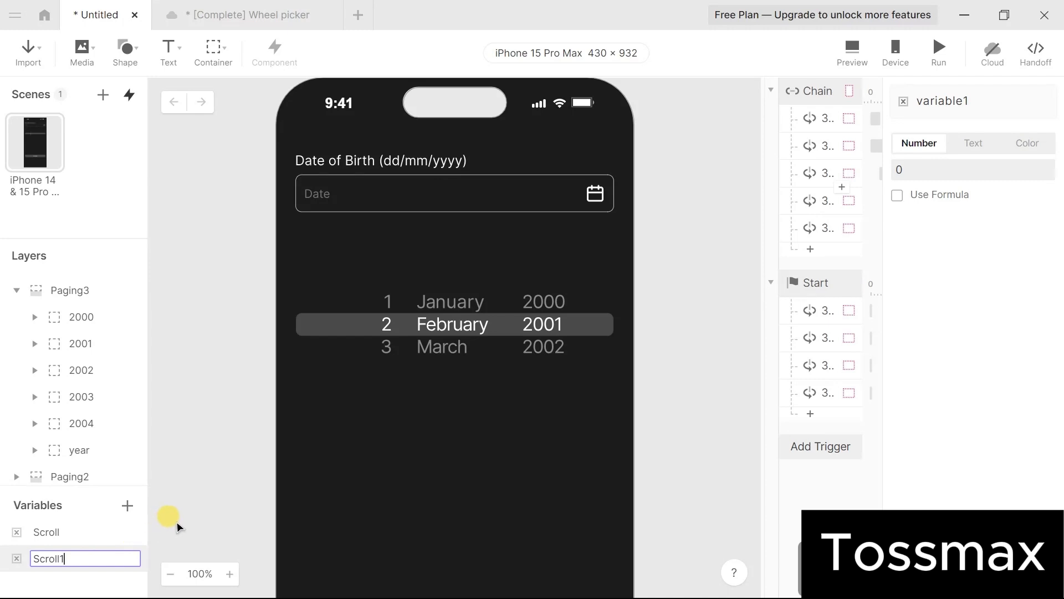
left_click(897, 195)
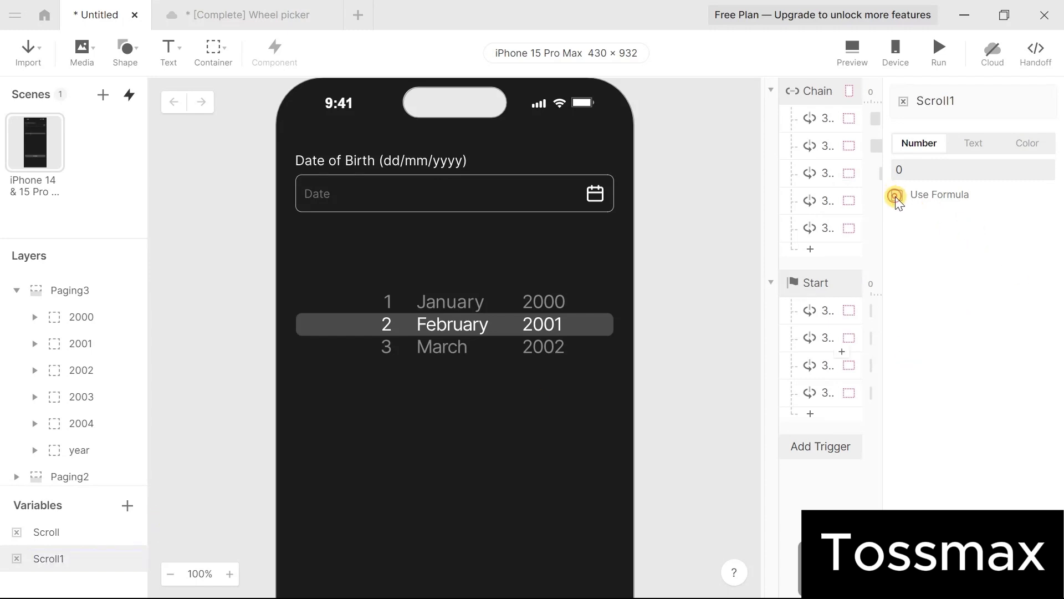
left_click(915, 222)
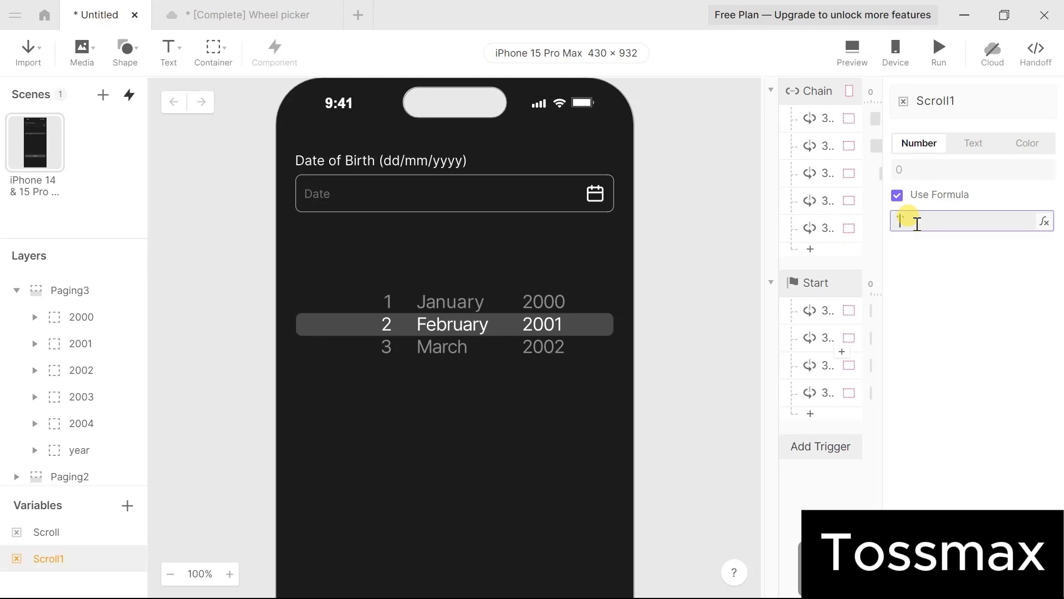
type("`Paging2`.scrollOffset")
left_click(986, 256)
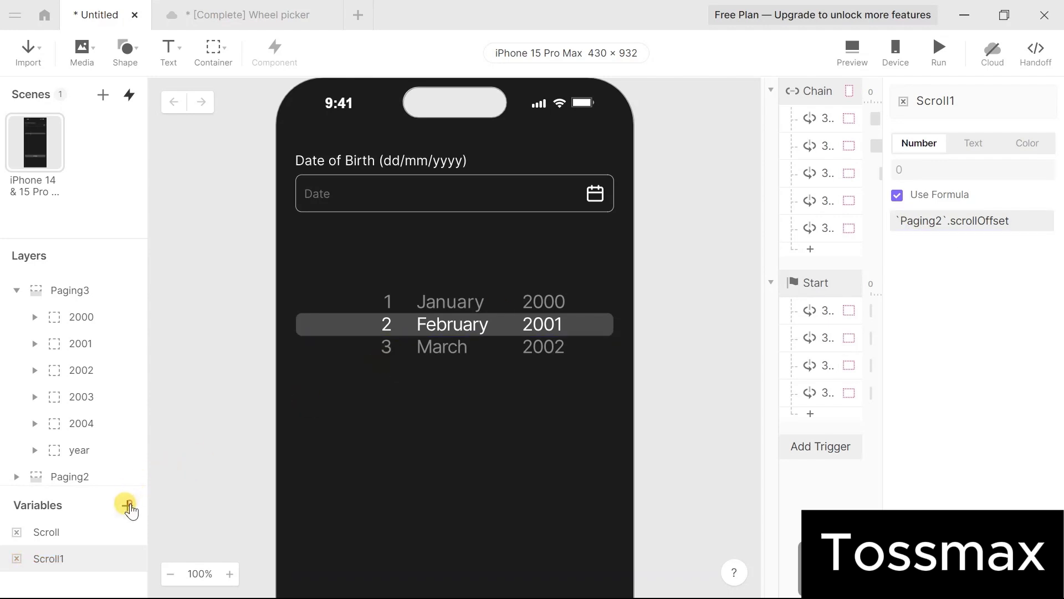
Add a variable for this scene named Scroll2 that uses the formula `Paging3`.scrollOffset.
left_click(129, 505)
left_click(98, 542)
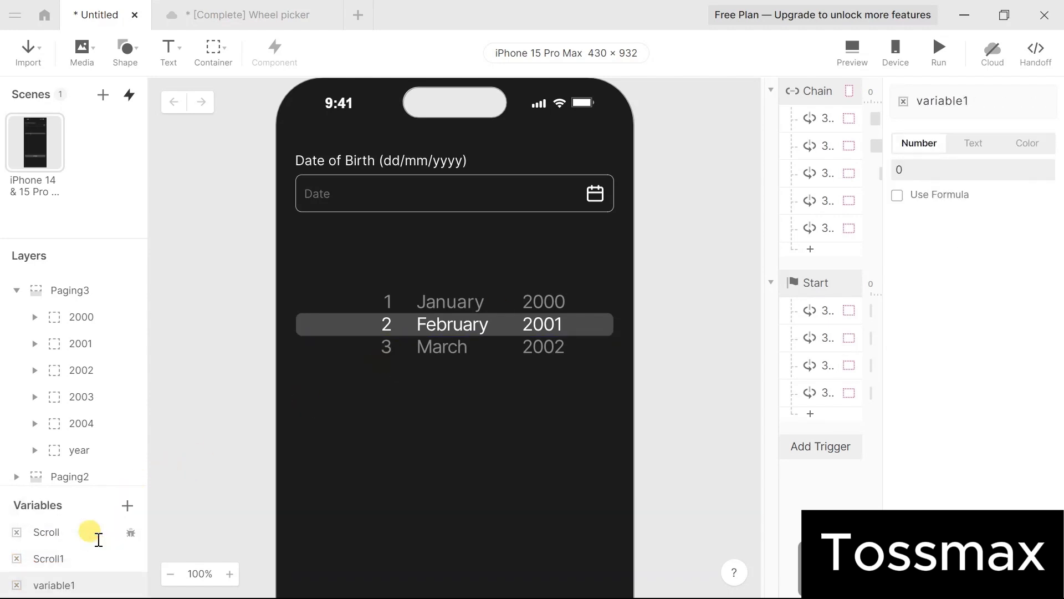
double_click(77, 580)
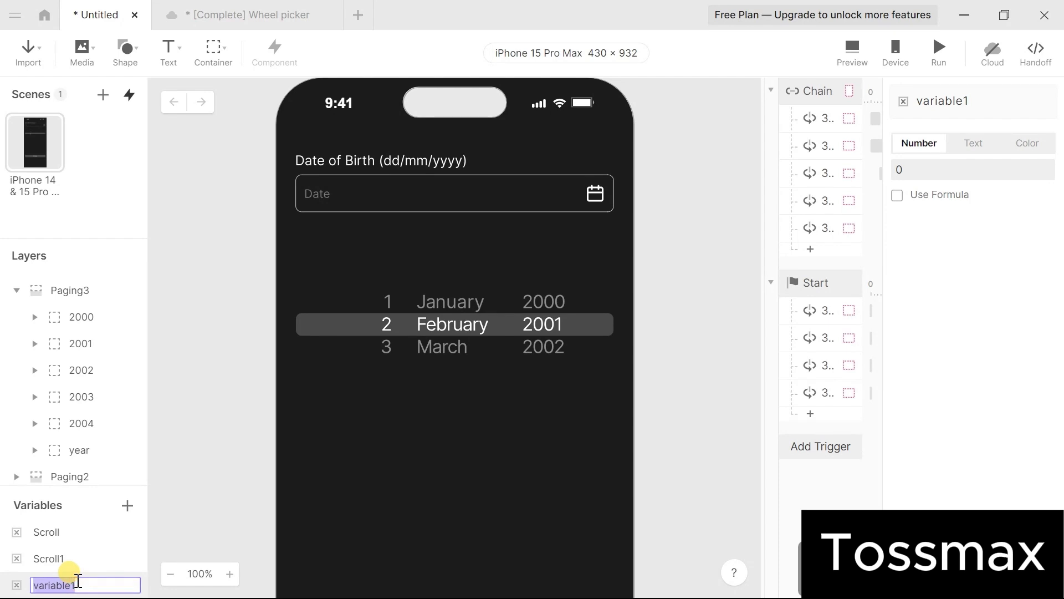
type("Scroll2")
left_click(897, 194)
left_click(927, 218)
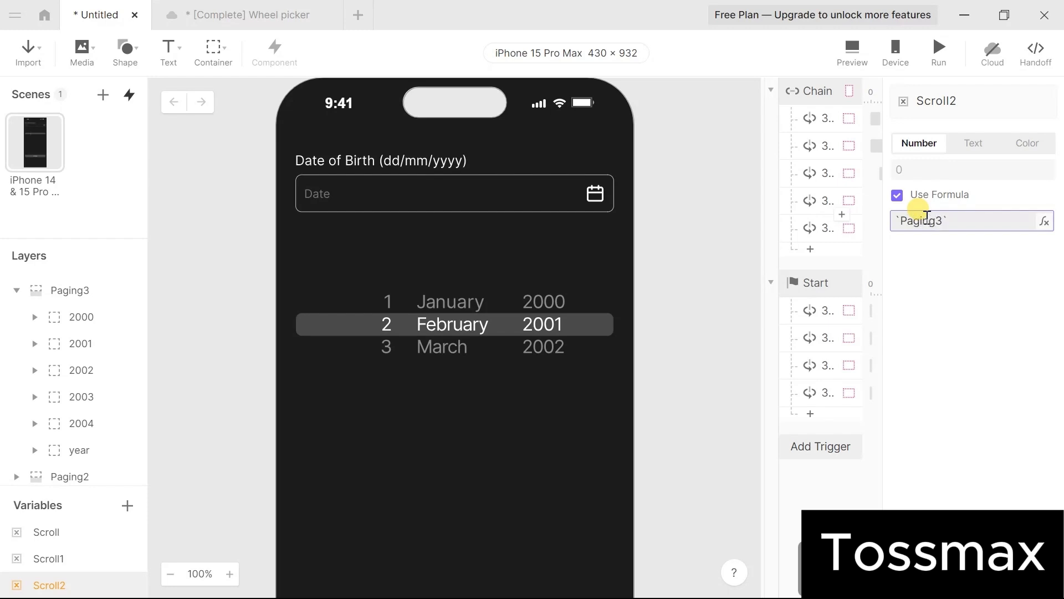
type("roo")
left_click(1012, 287)
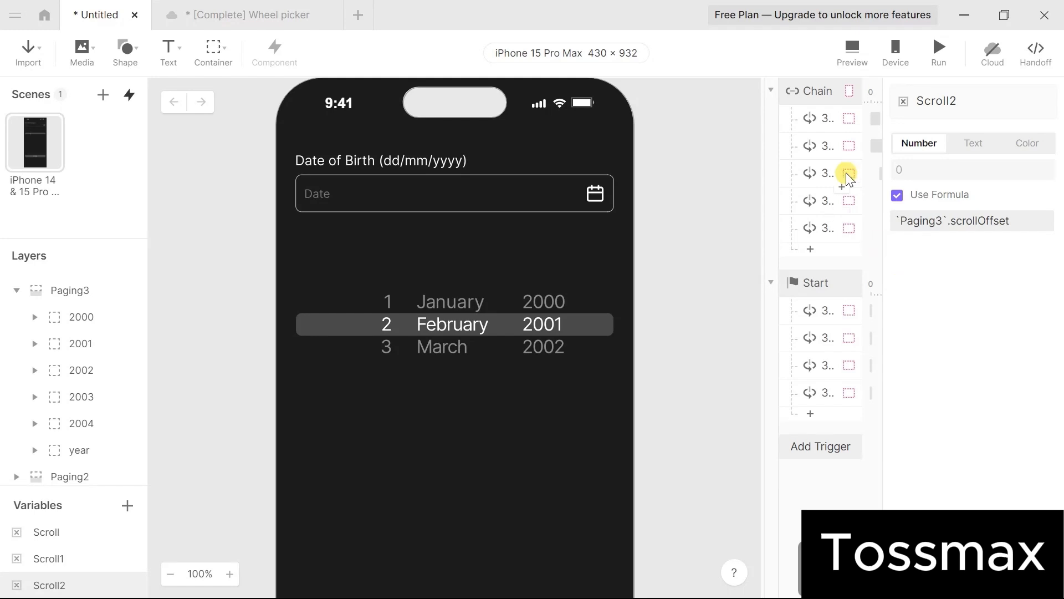
Duplicate the Paging1 Chain trigger and the Start trigger together with their 3D Rotate responses.
left_click(814, 100)
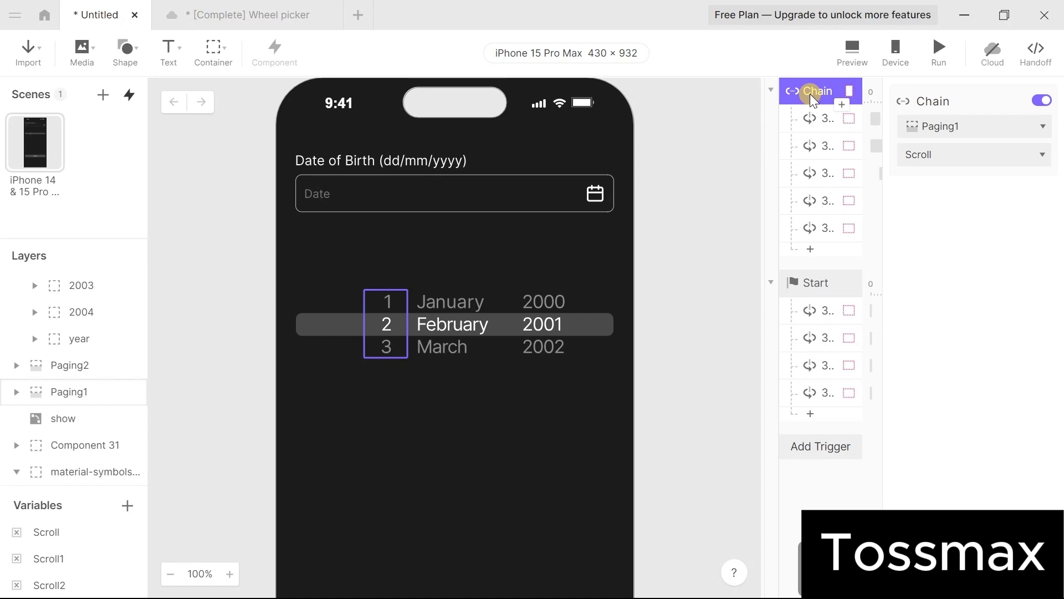
key("ctrl+d")
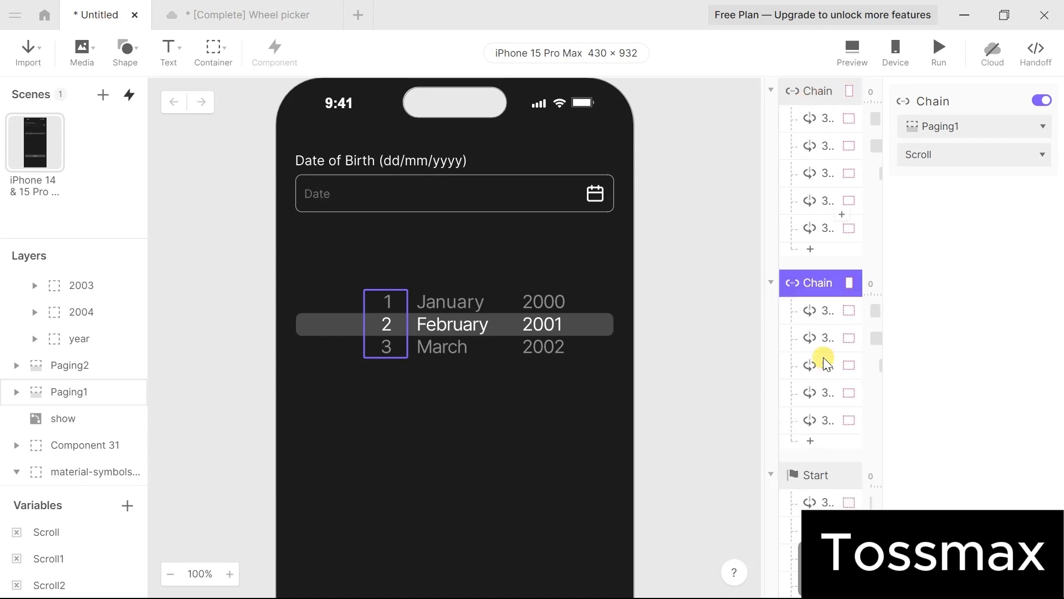
scroll(829, 392, "down", 3)
scroll(830, 397, "down", 3)
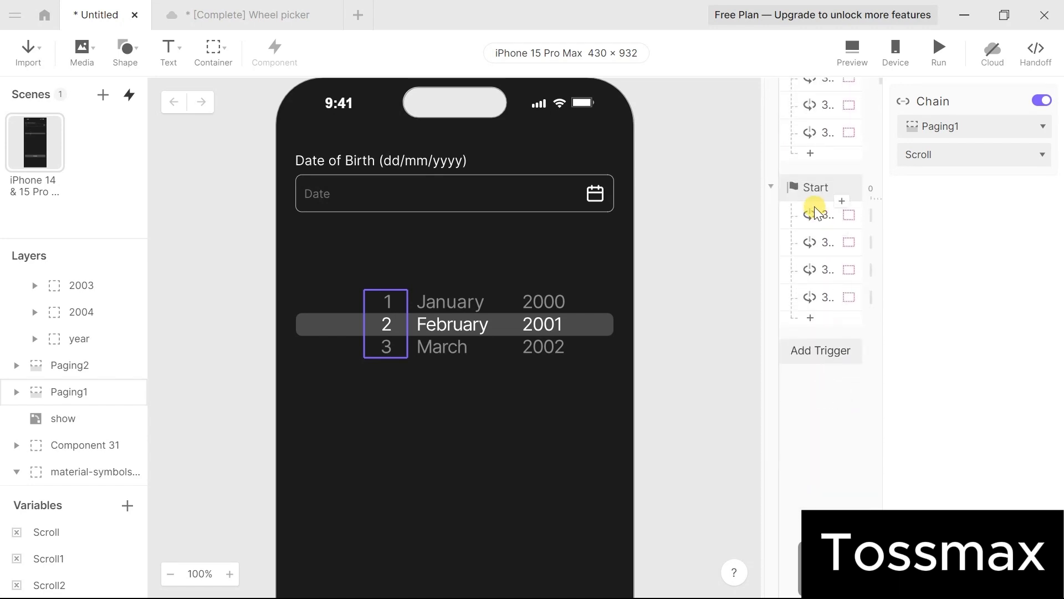
left_click(810, 189)
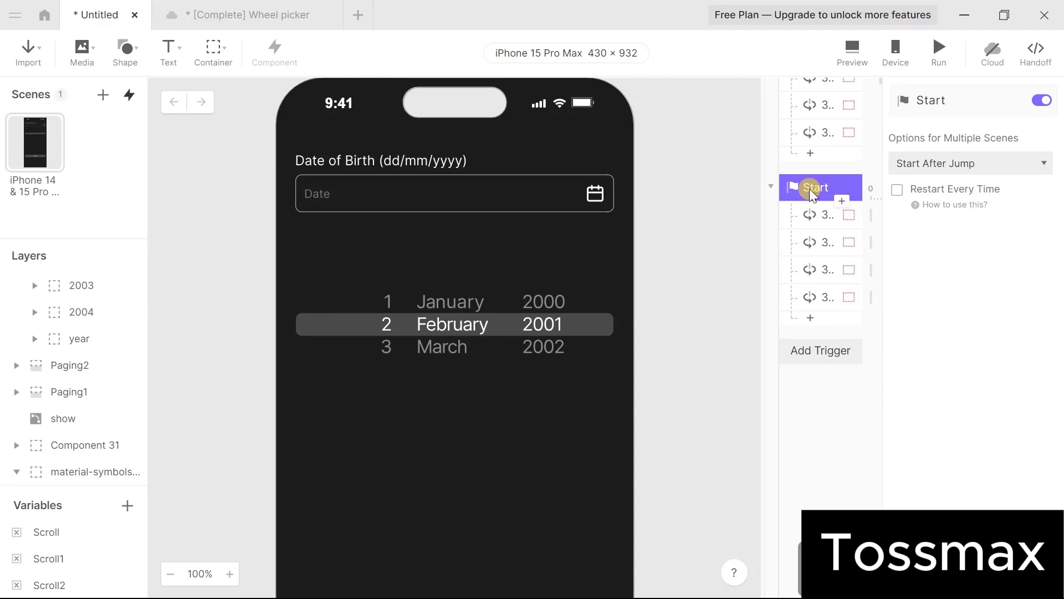
key("ctrl+d")
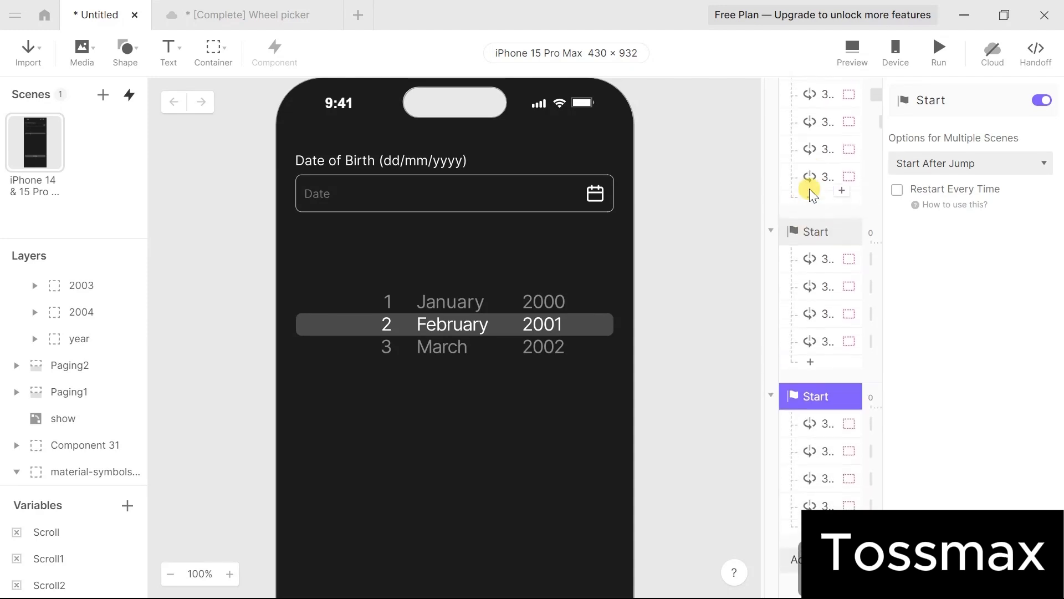
Set the duplicated Chain trigger to follow the Scroll property of Paging2.
scroll(809, 189, "up", 4)
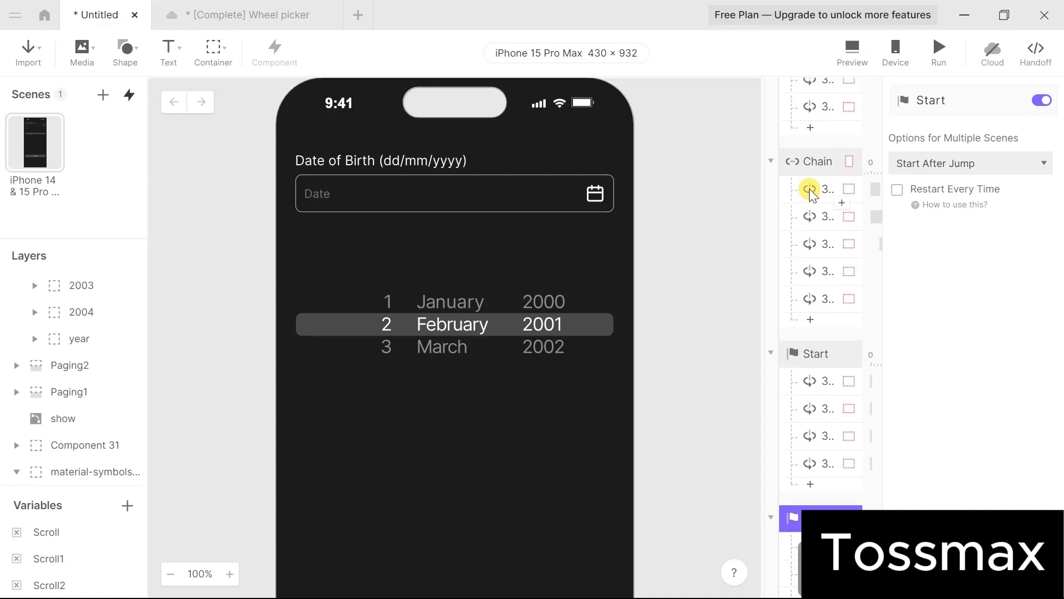
left_click(811, 167)
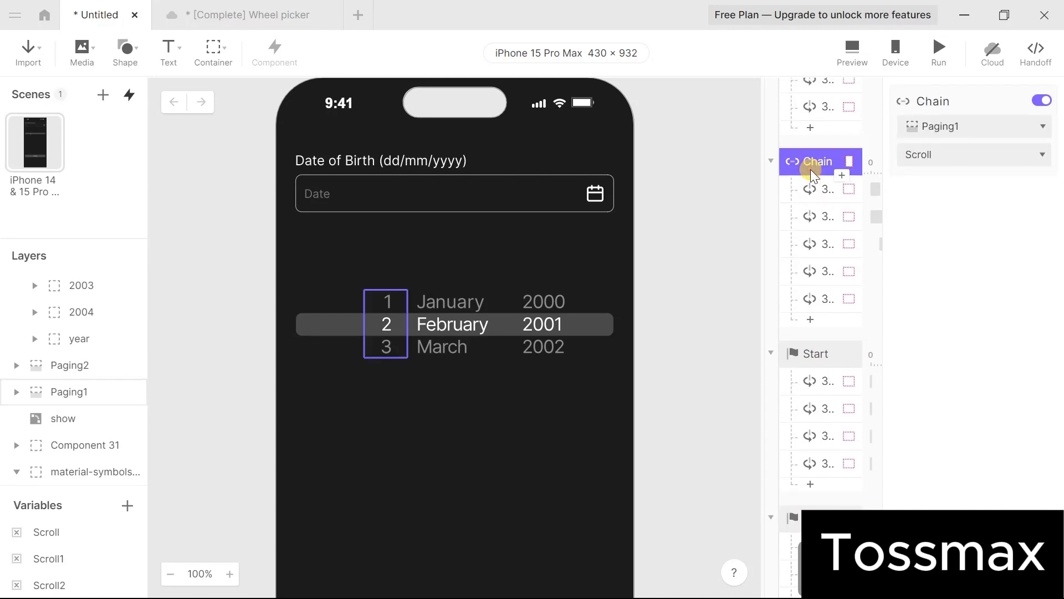
left_click(965, 120)
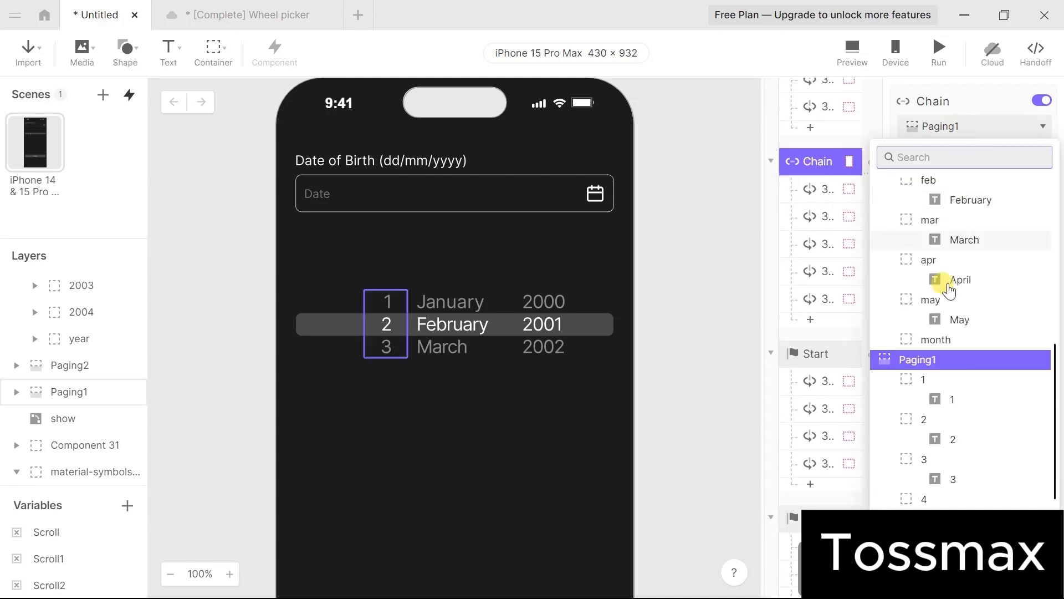
scroll(965, 365, "up", 1)
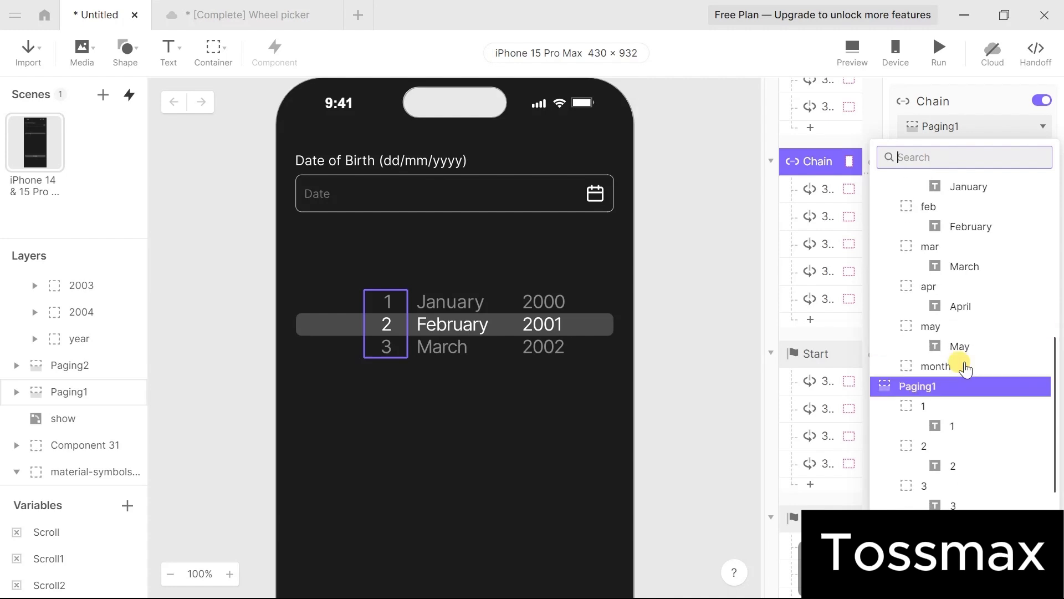
scroll(948, 365, "up", 5)
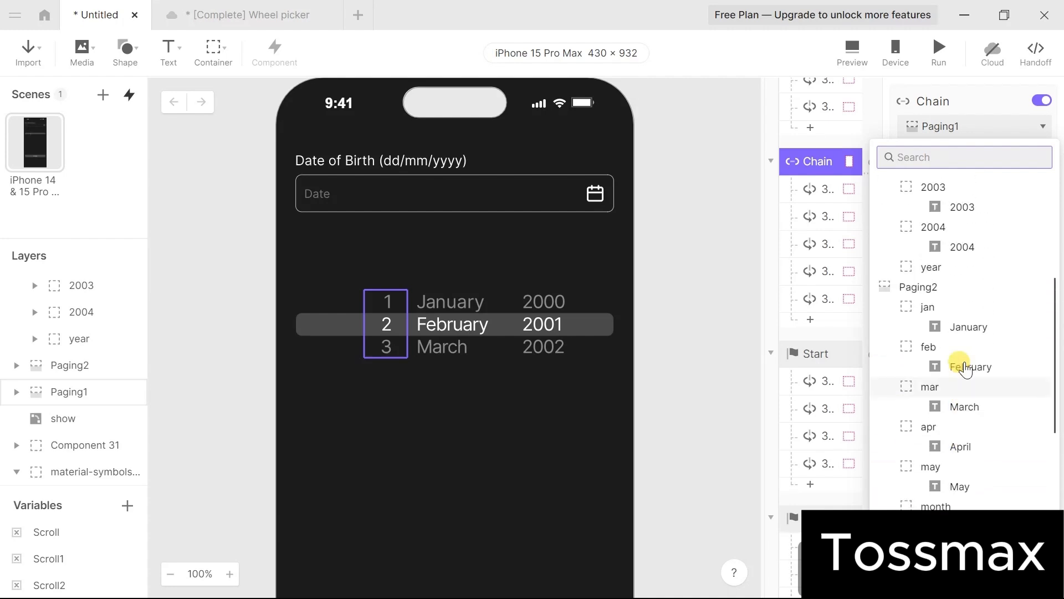
left_click(931, 289)
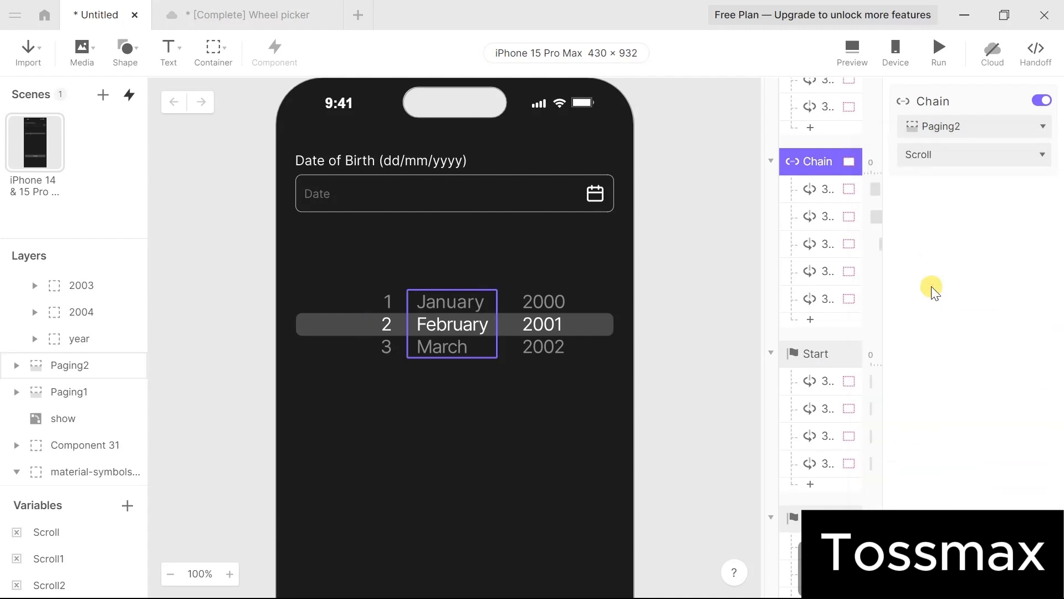
left_click(959, 158)
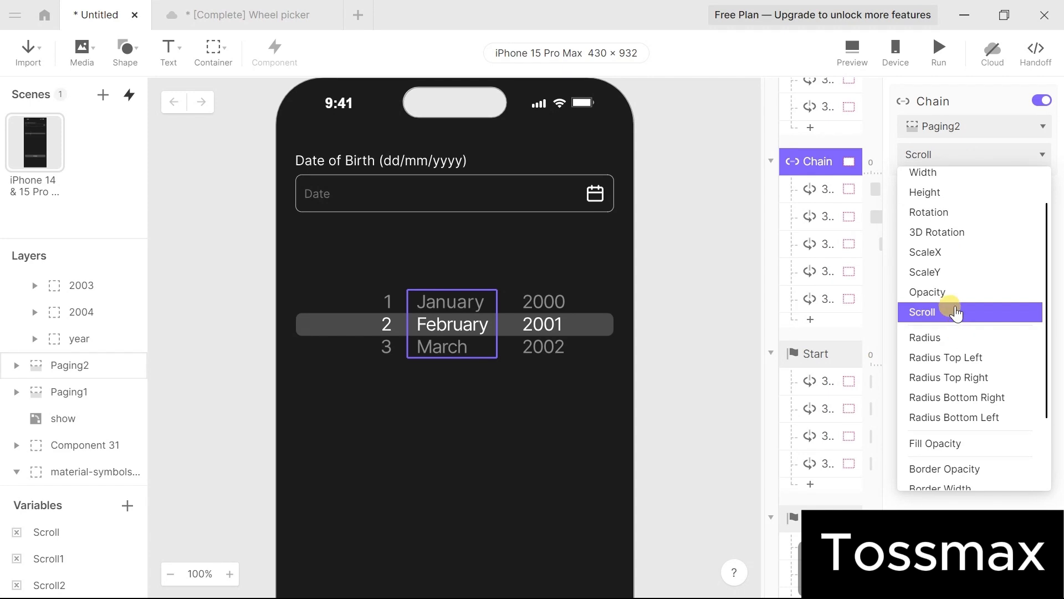
left_click(956, 314)
Retarget the first 3D Rotate response of the Paging2 chain from layer 1 to jan.
left_click(824, 189)
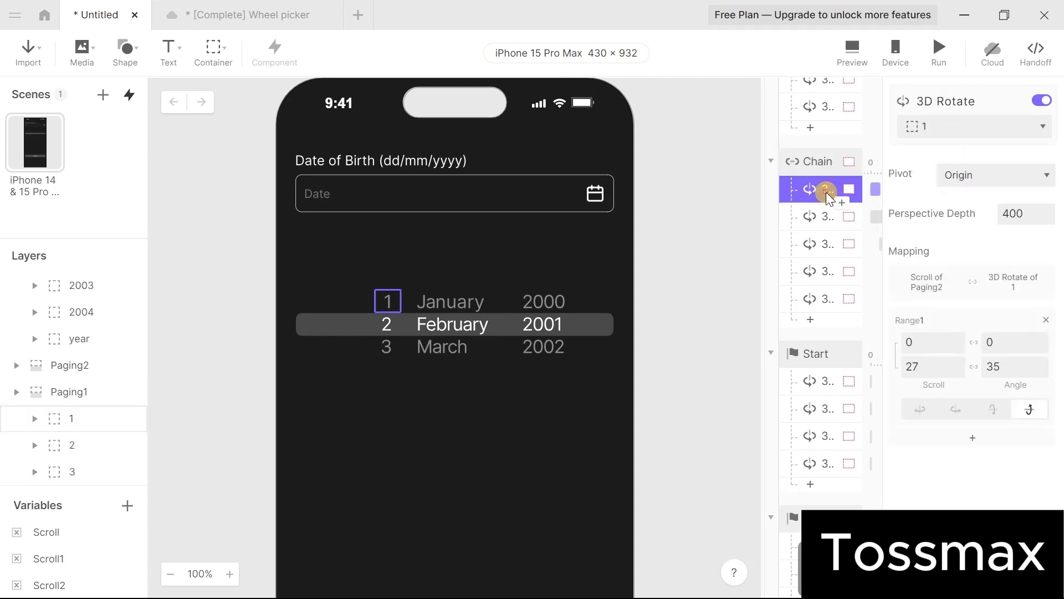
left_click(996, 124)
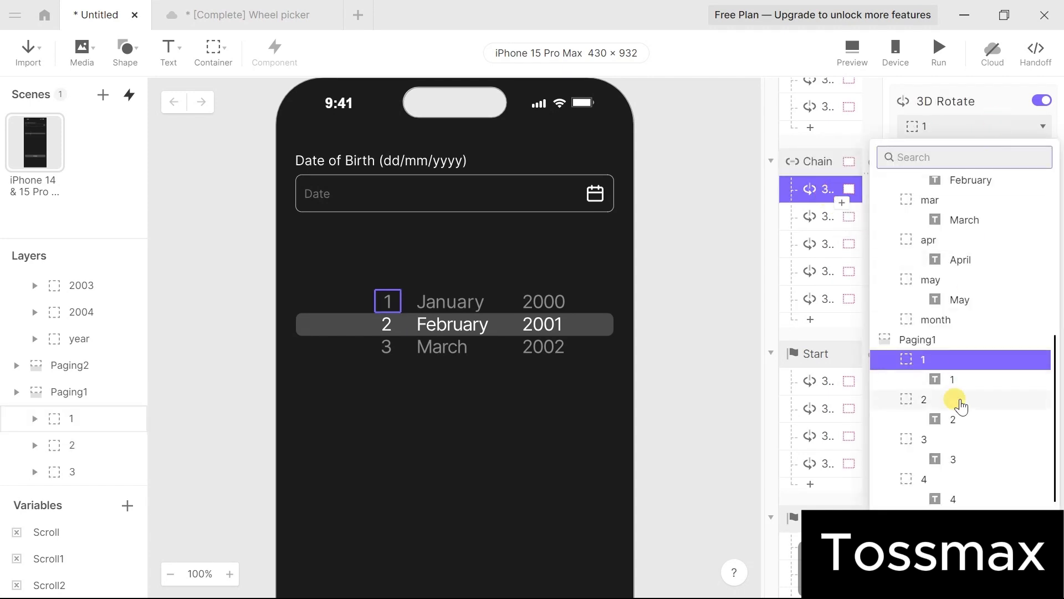
scroll(946, 280, "up", 5)
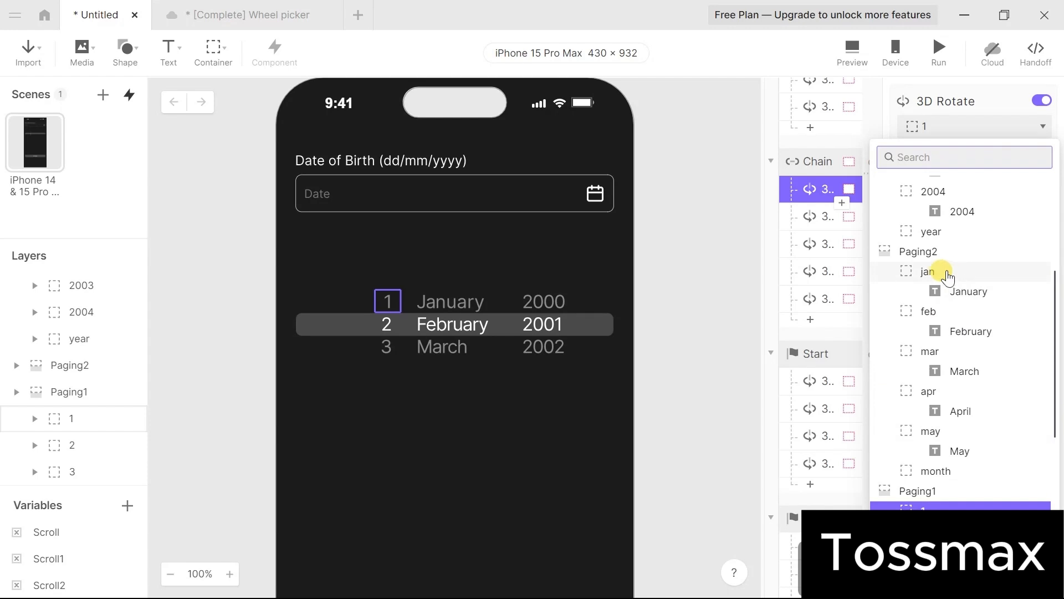
left_click(944, 274)
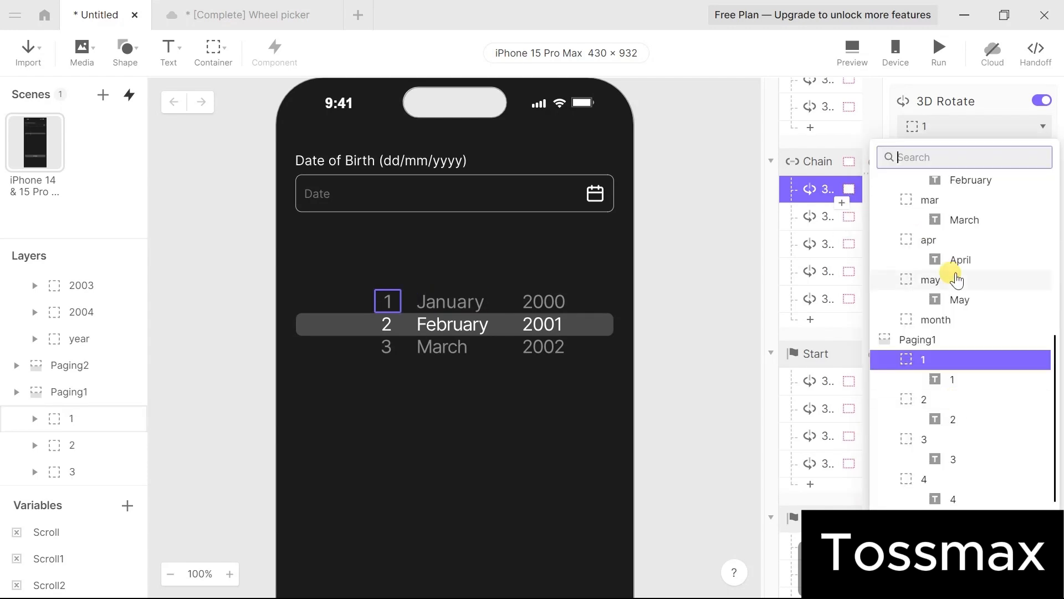
scroll(950, 277, "up", 5)
left_click(955, 272)
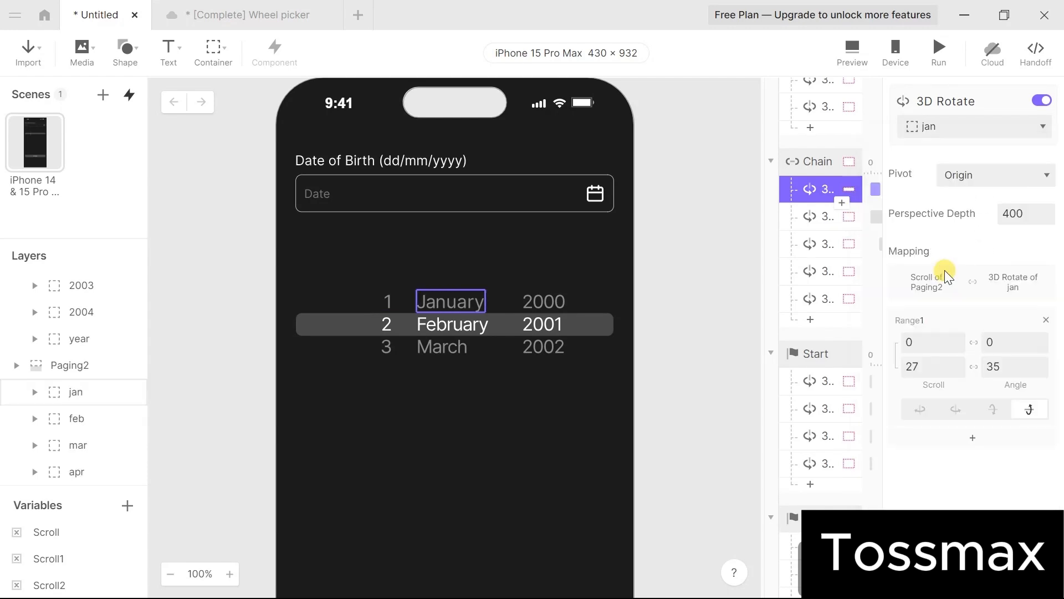
Retarget the second and third 3D Rotate responses of the Paging2 chain to the feb and mar layers.
left_click(814, 216)
left_click(999, 128)
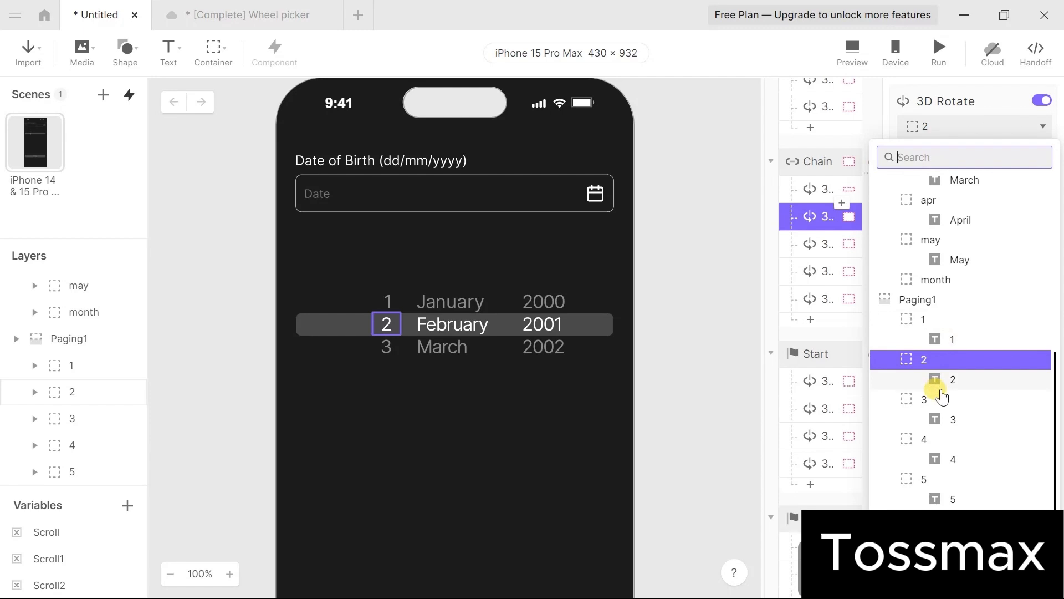
scroll(939, 245, "up", 3)
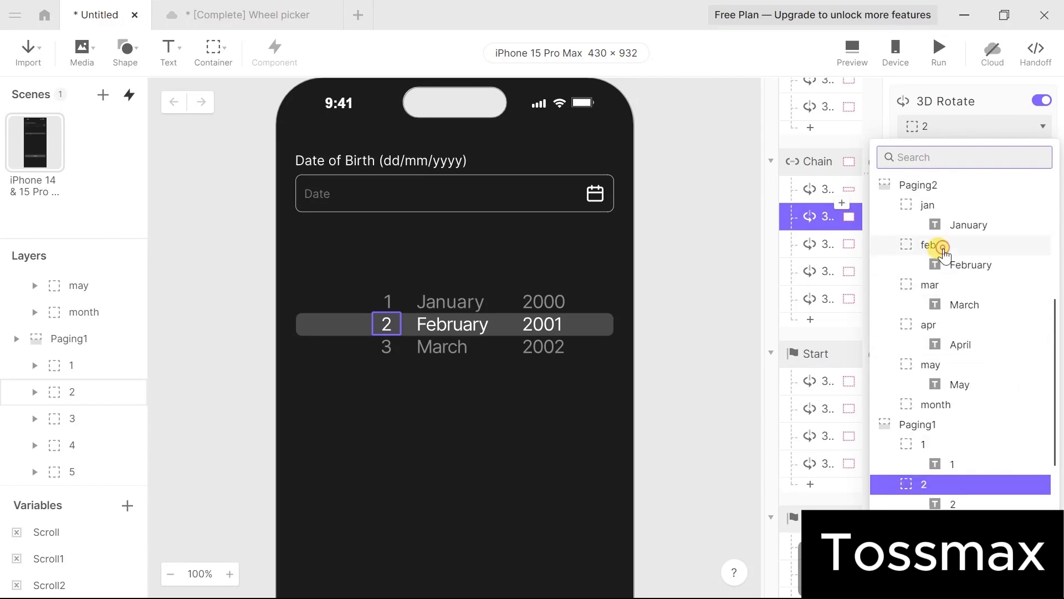
left_click(934, 245)
left_click(821, 246)
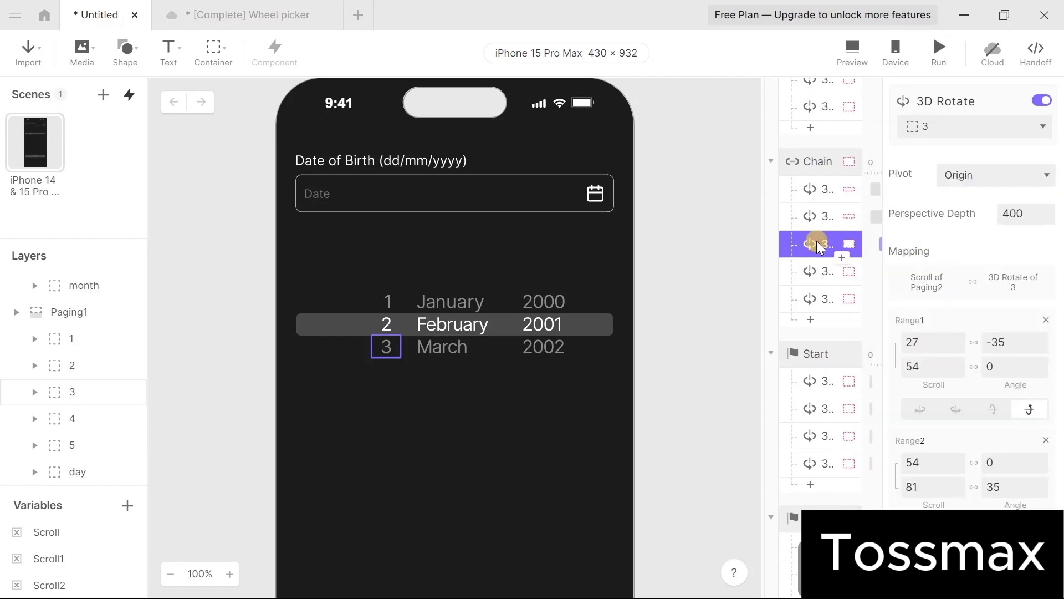
scroll(819, 246, "down", 1)
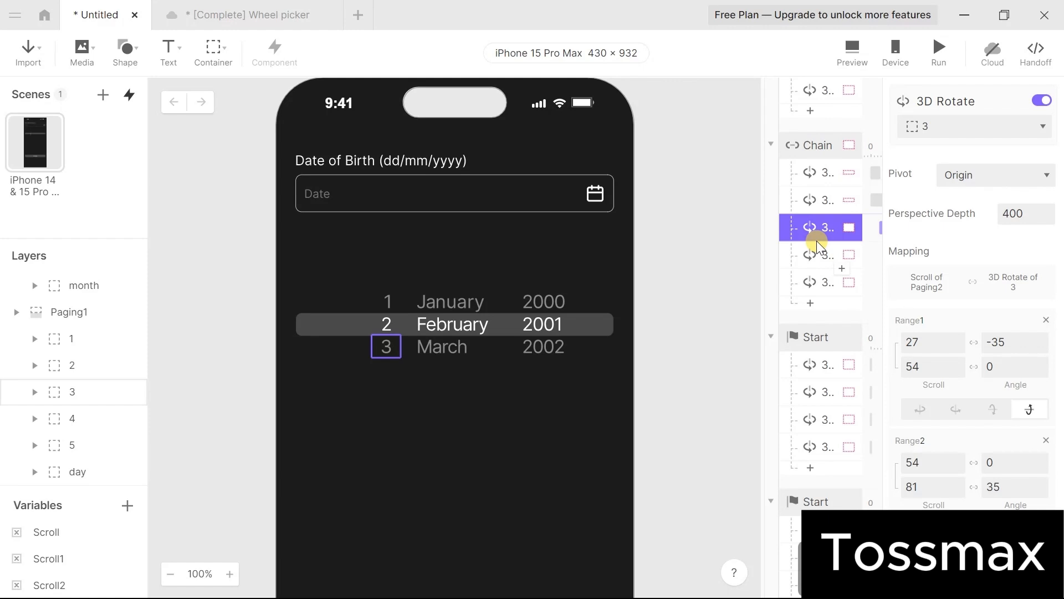
left_click(965, 126)
scroll(931, 311, "up", 2)
left_click(927, 277)
Retarget the fourth and fifth 3D Rotate responses of the Paging2 chain to the apr and may layers.
left_click(821, 255)
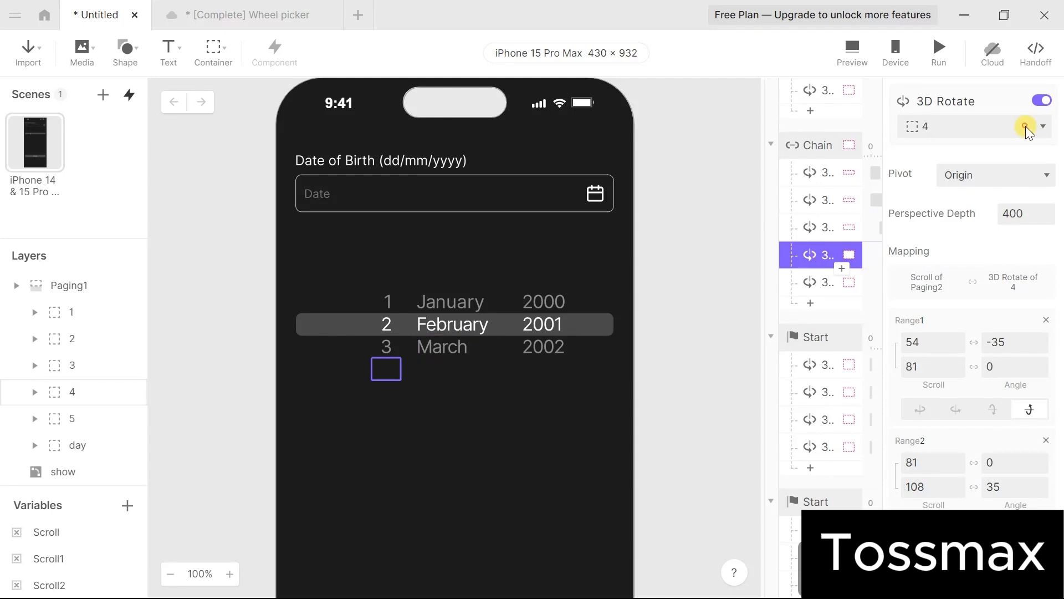
left_click(1025, 127)
scroll(931, 373, "up", 4)
left_click(931, 372)
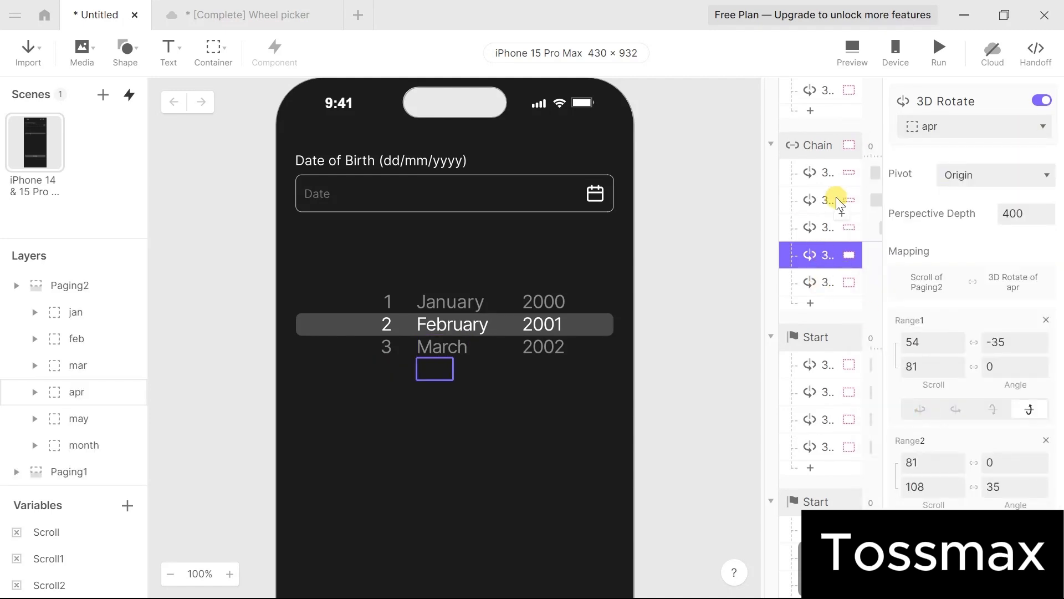
left_click(821, 282)
left_click(1020, 127)
scroll(962, 304, "up", 3)
left_click(927, 279)
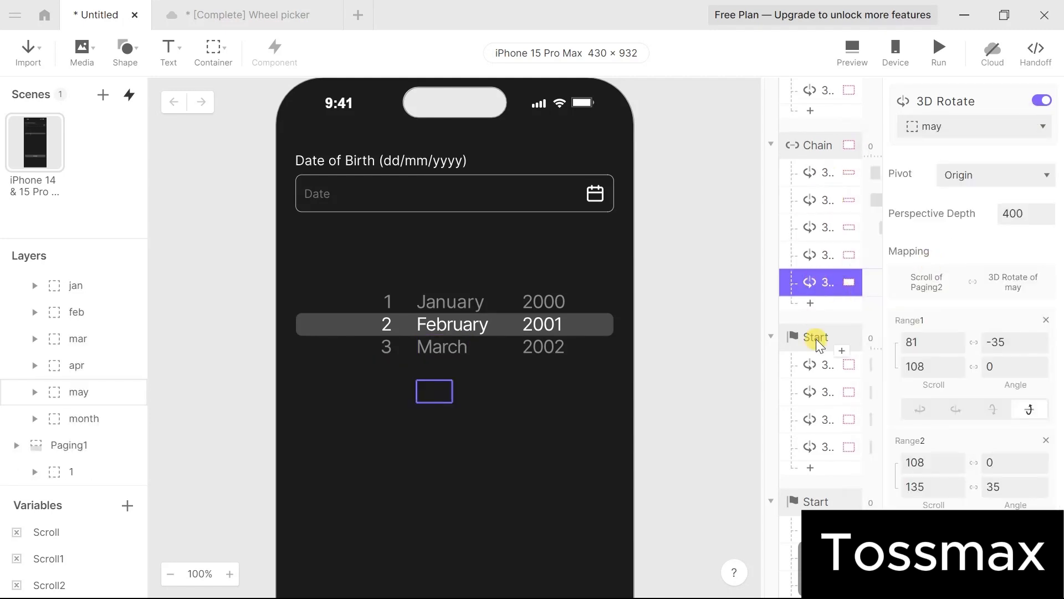
Retarget the first and second 3D Rotate responses of the Start trigger below the Paging2 chain to the jan and mar layers.
scroll(814, 340, "down", 2)
scroll(815, 340, "up", 2)
left_click(802, 122)
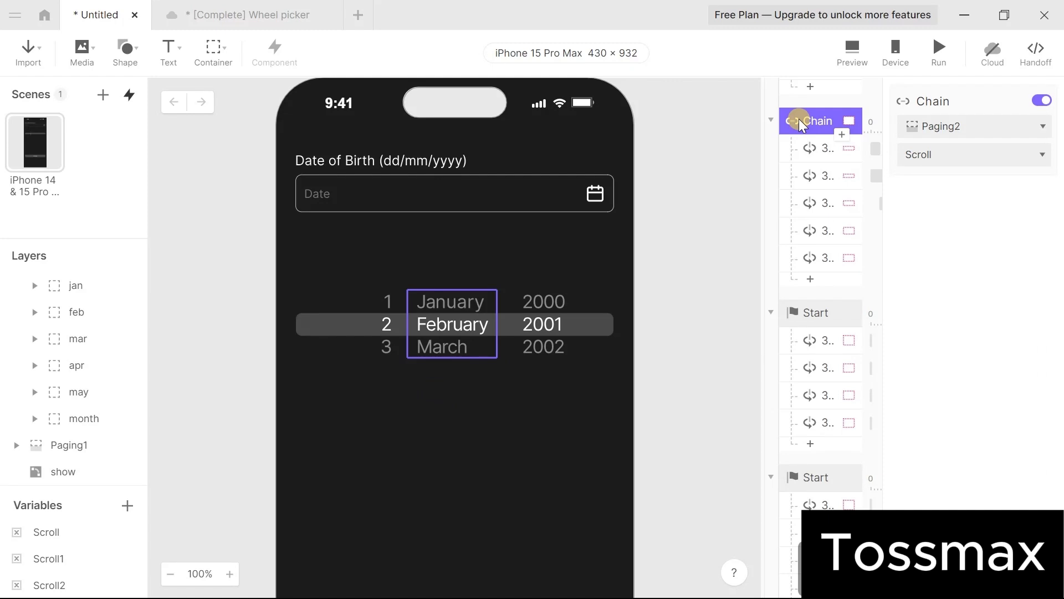
scroll(772, 464, "up", 2)
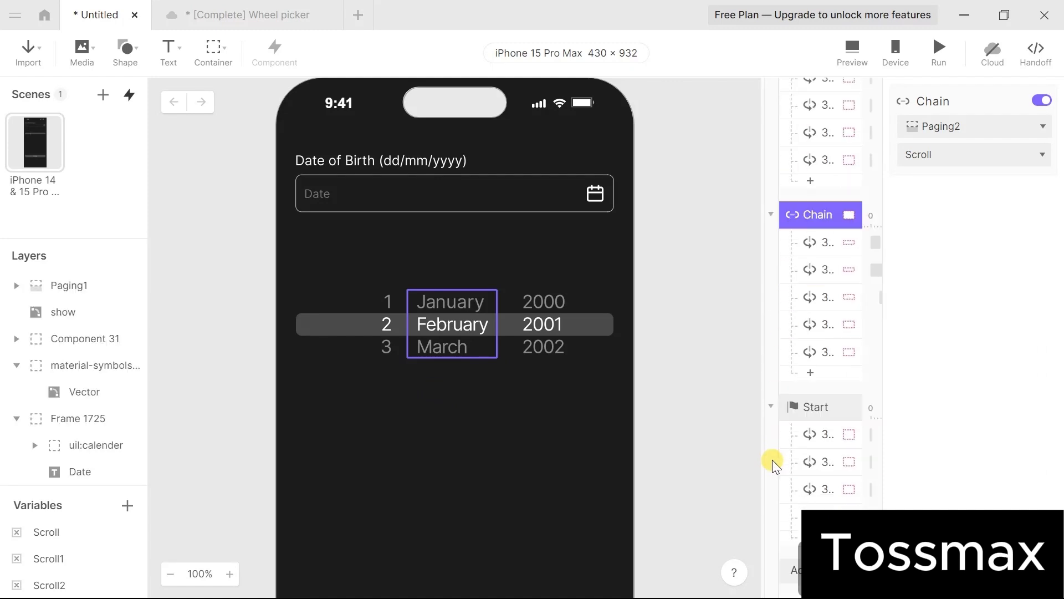
left_click(816, 397)
left_click(812, 424)
left_click(970, 127)
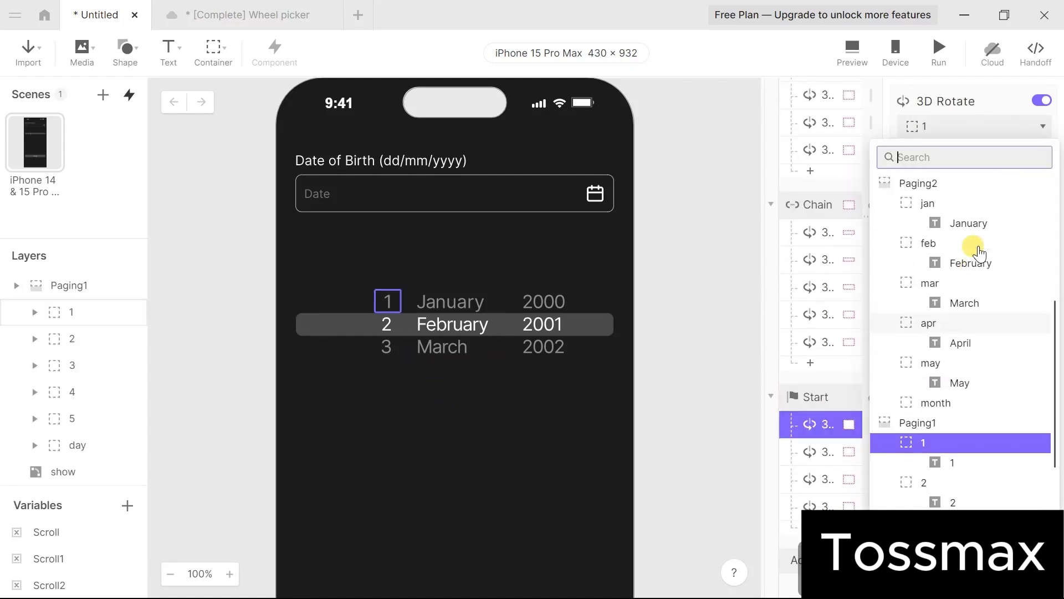
left_click(964, 222)
left_click(847, 450)
left_click(975, 127)
scroll(934, 341, "up", 2)
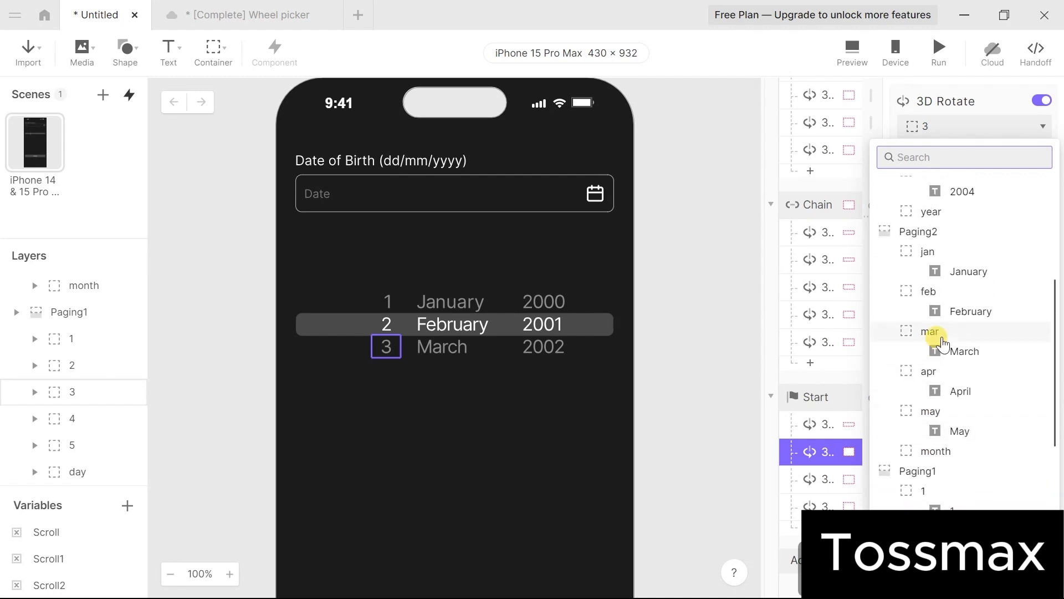
left_click(934, 332)
Retarget the third and fourth 3D Rotate responses of the Start trigger below the Paging2 chain to the apr and may layers.
left_click(805, 478)
left_click(971, 126)
scroll(965, 225, "up", 1)
left_click(950, 244)
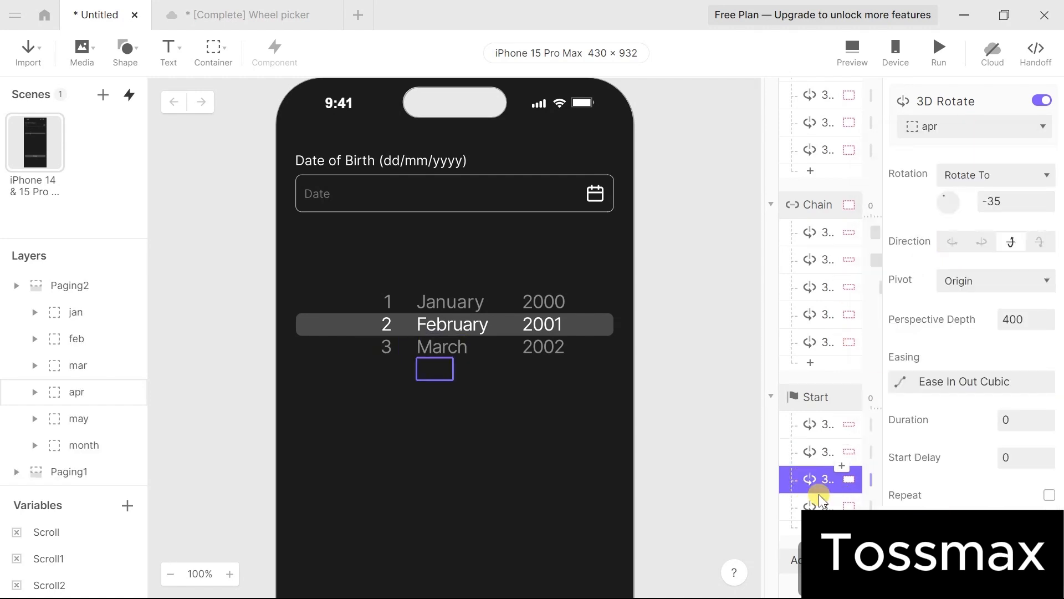
left_click(815, 501)
left_click(1028, 132)
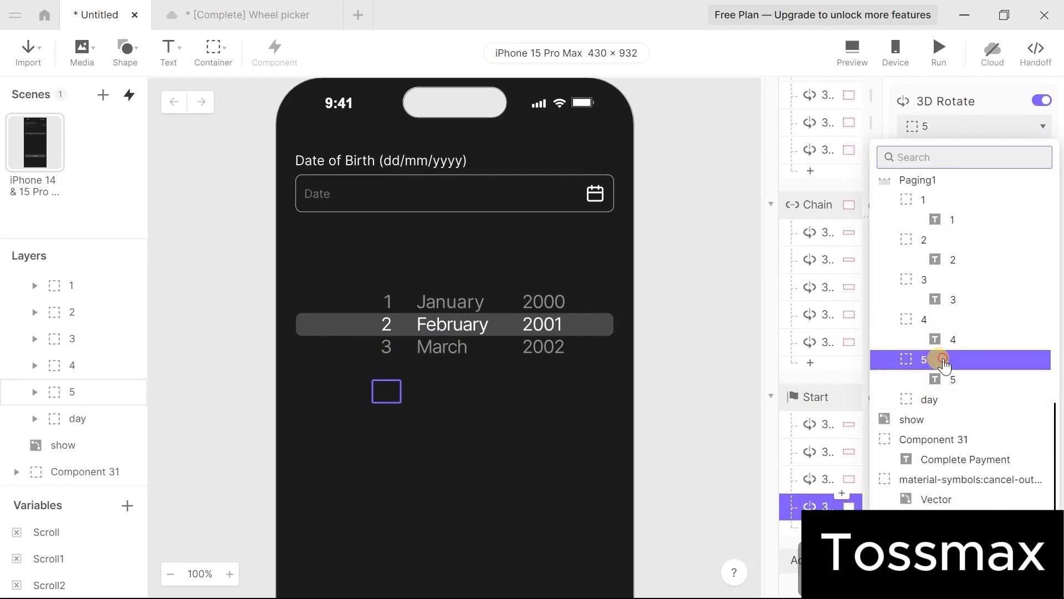
left_click(943, 359)
left_click(816, 482)
left_click(815, 503)
left_click(963, 128)
scroll(946, 281, "up", 2)
left_click(924, 279)
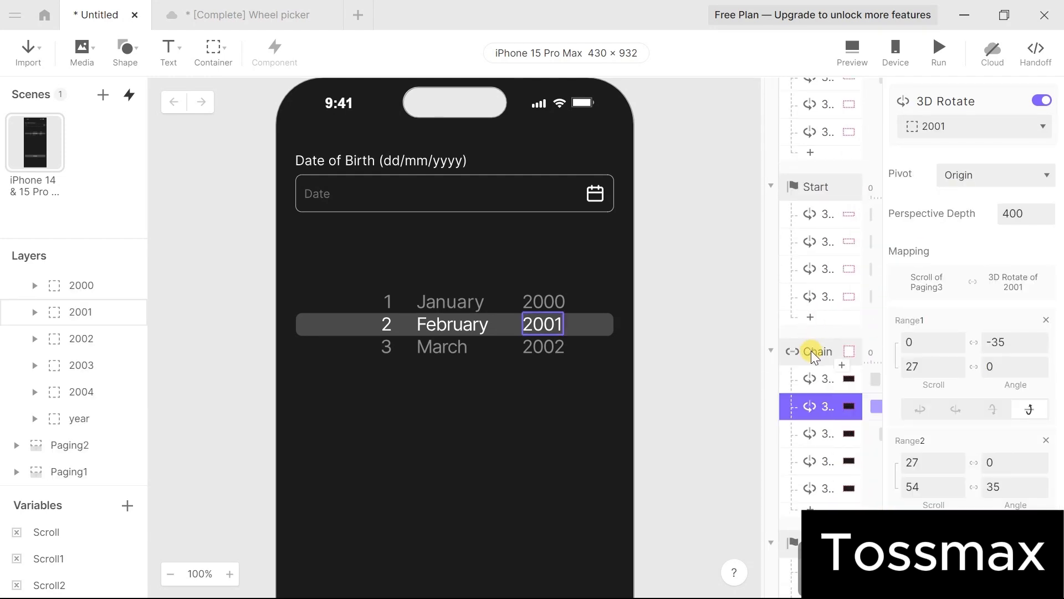
Rename the Chain trigger that follows Paging1 as Day.
scroll(815, 358, "down", 10)
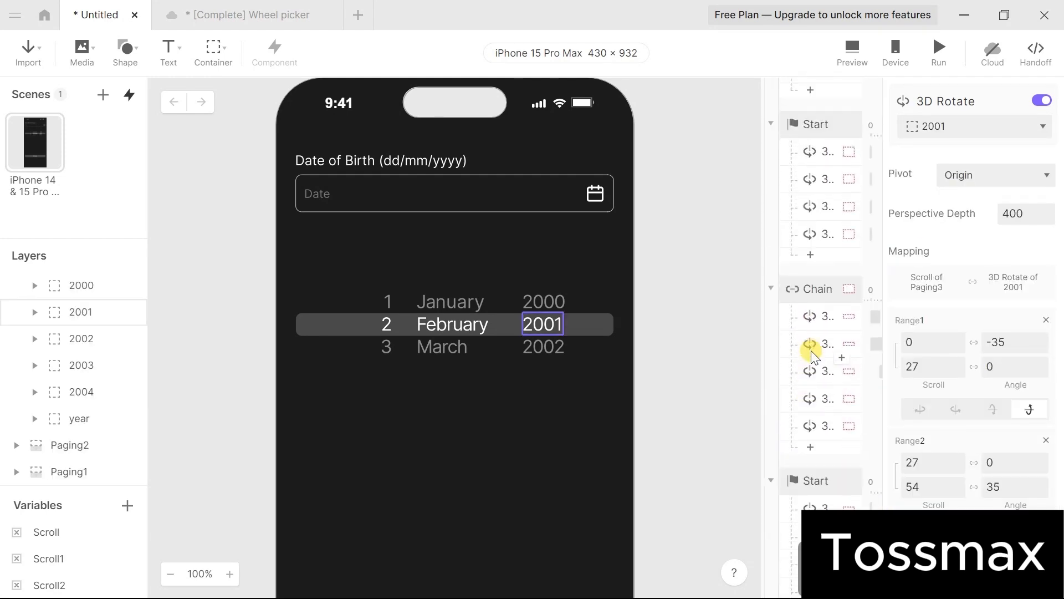
left_click(820, 90)
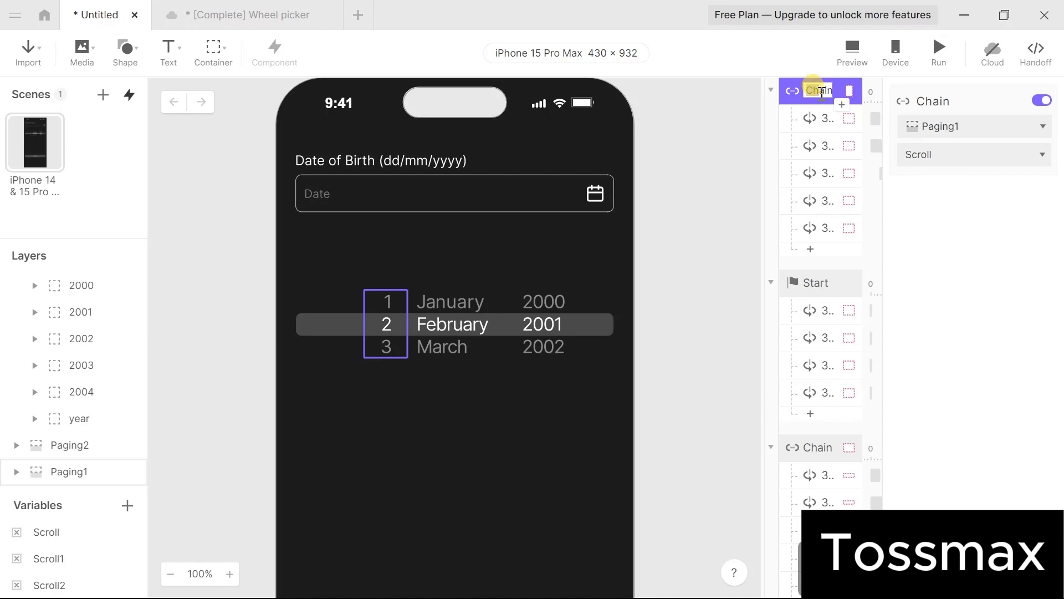
type("Da")
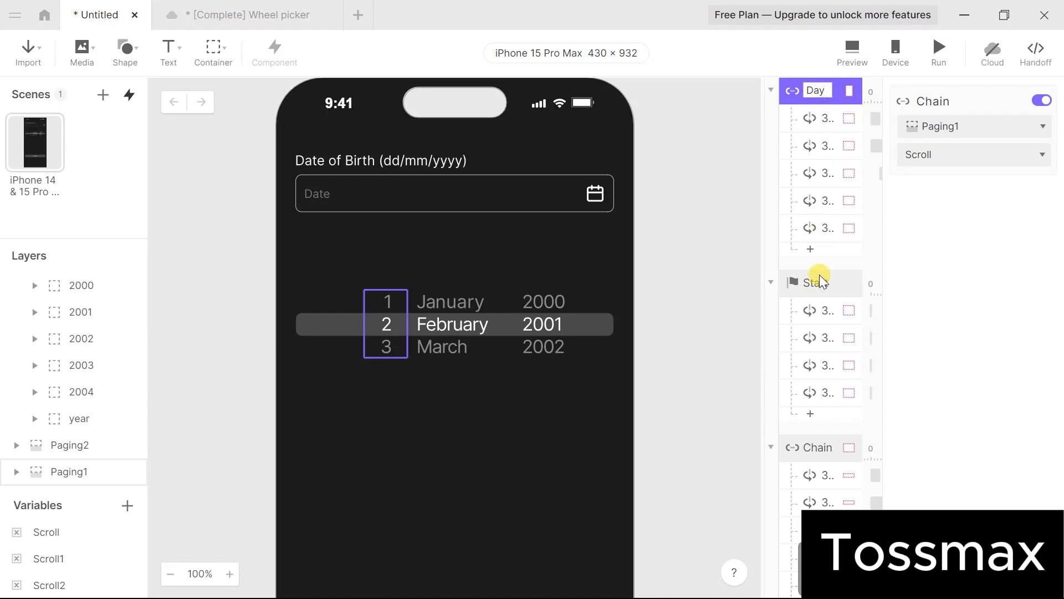
type("y")
Rename the Chain trigger that follows Paging2 as Month.
left_click(822, 450)
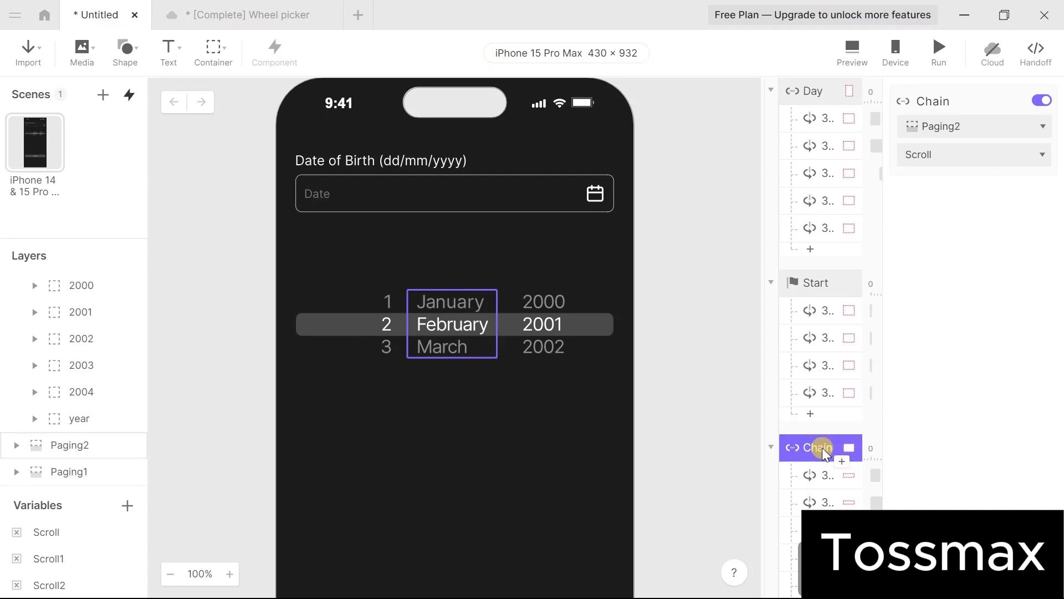
double_click(823, 448)
key("BackSpace")
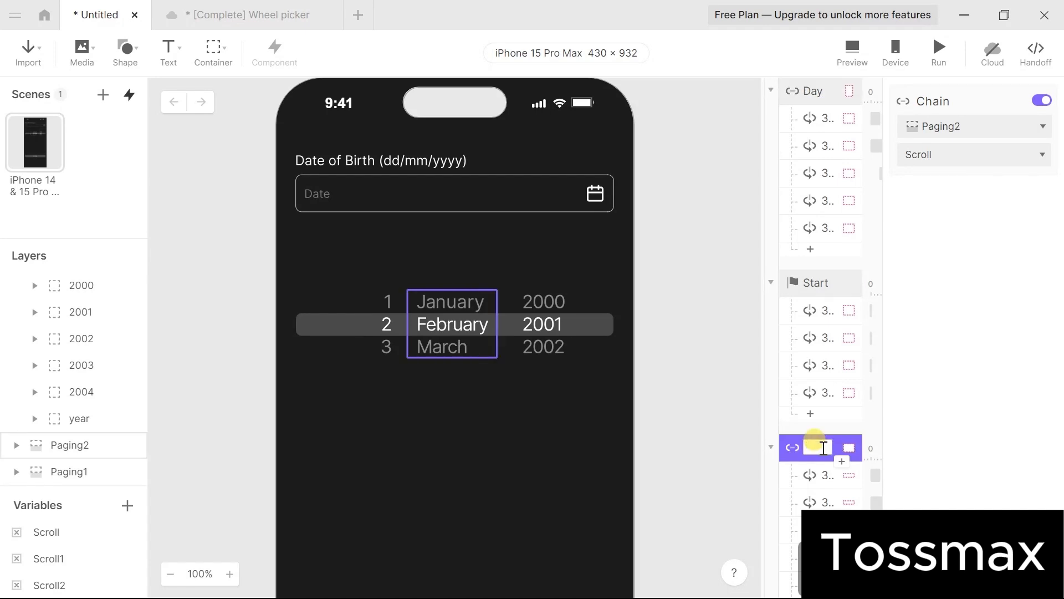
type("Month")
left_click(826, 429)
scroll(827, 431, "down", 4)
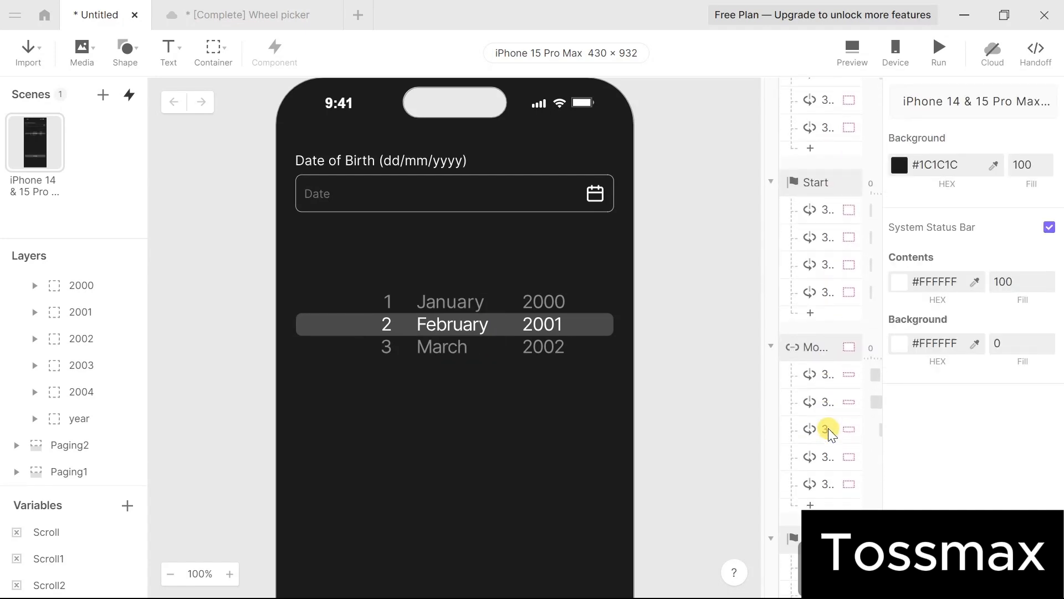
left_click(820, 436)
double_click(815, 434)
type("Year")
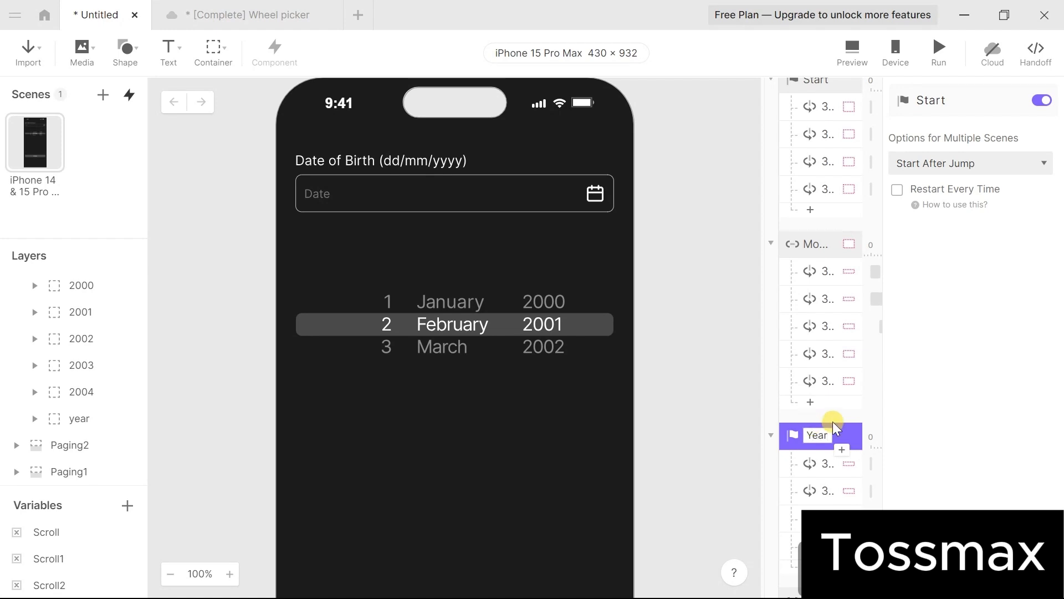
left_click(846, 413)
scroll(842, 427, "down", 5)
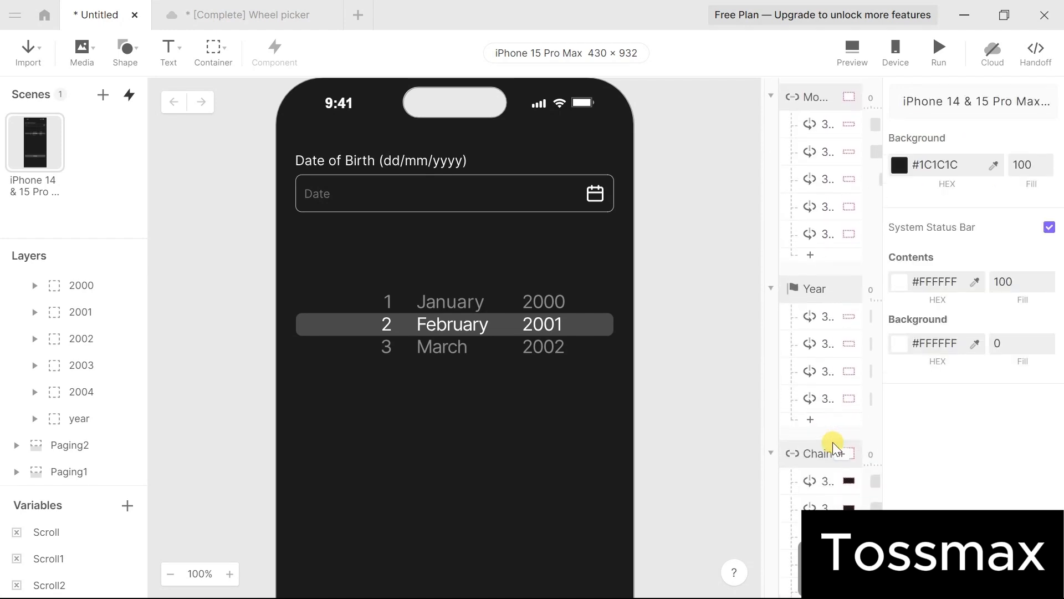
scroll(836, 416, "up", 1)
double_click(820, 320)
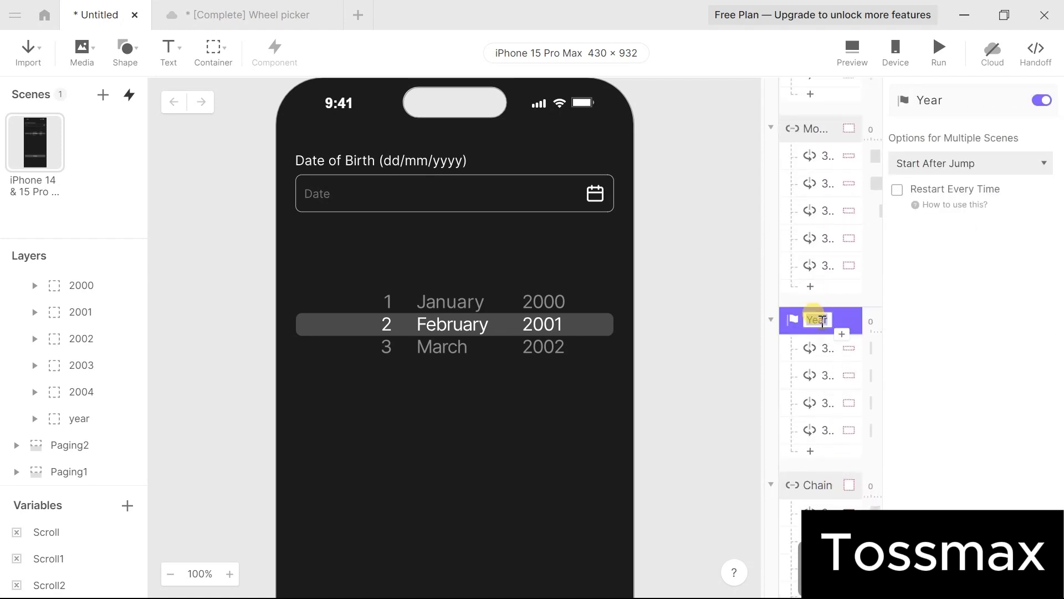
type("Start")
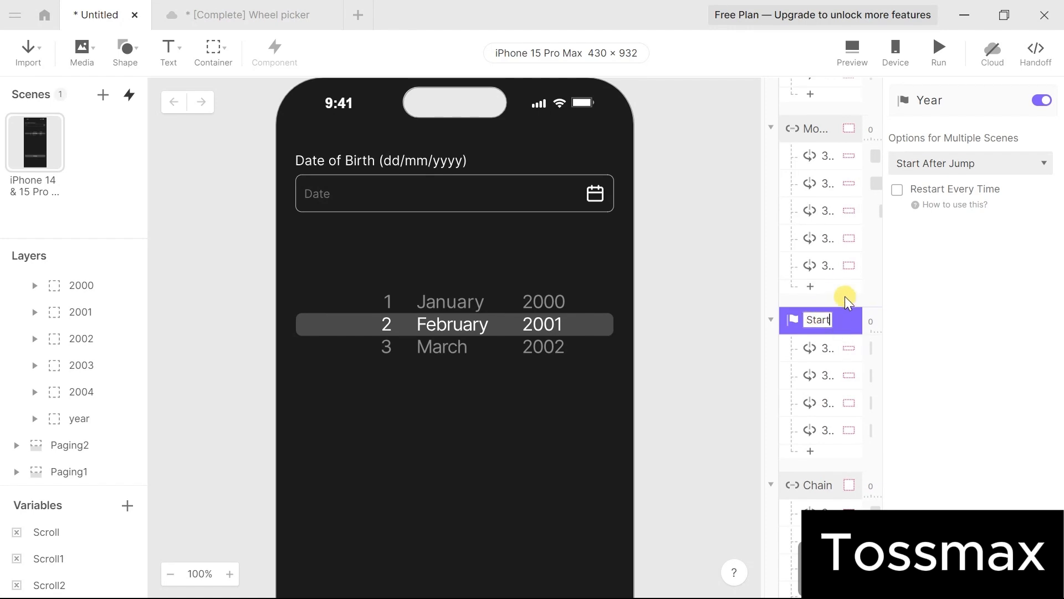
left_click(845, 297)
Rename the Chain trigger that follows Paging3 as Year.
scroll(845, 298, "down", 7)
double_click(824, 276)
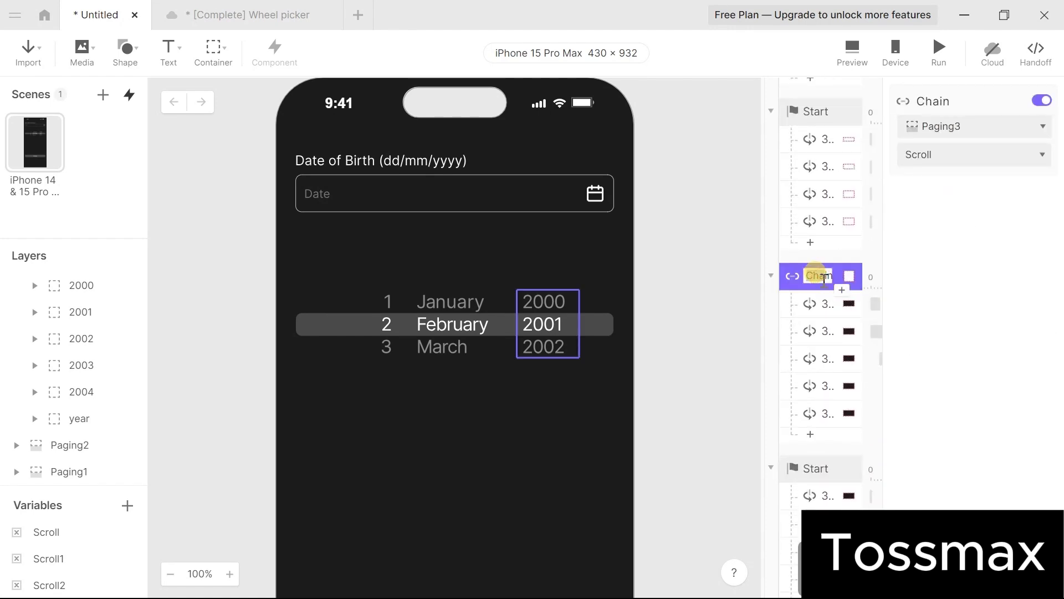
key("BackSpace")
type("Year")
key("Return")
Preview the prototype and scroll the day, month and year columns to check the 3D wheel rotation.
left_click(938, 50)
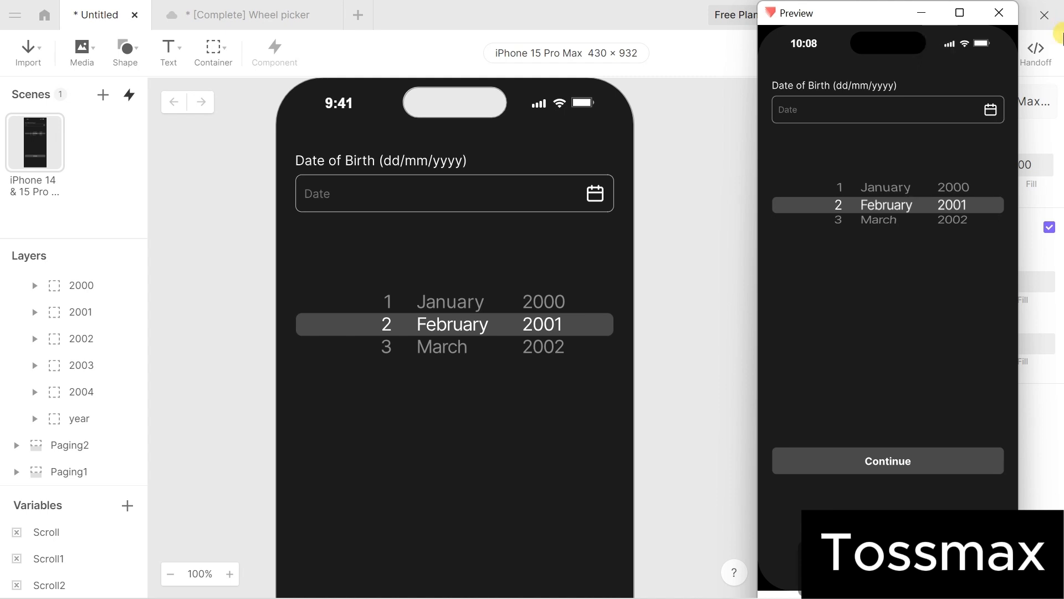
scroll(964, 214, "down", 2)
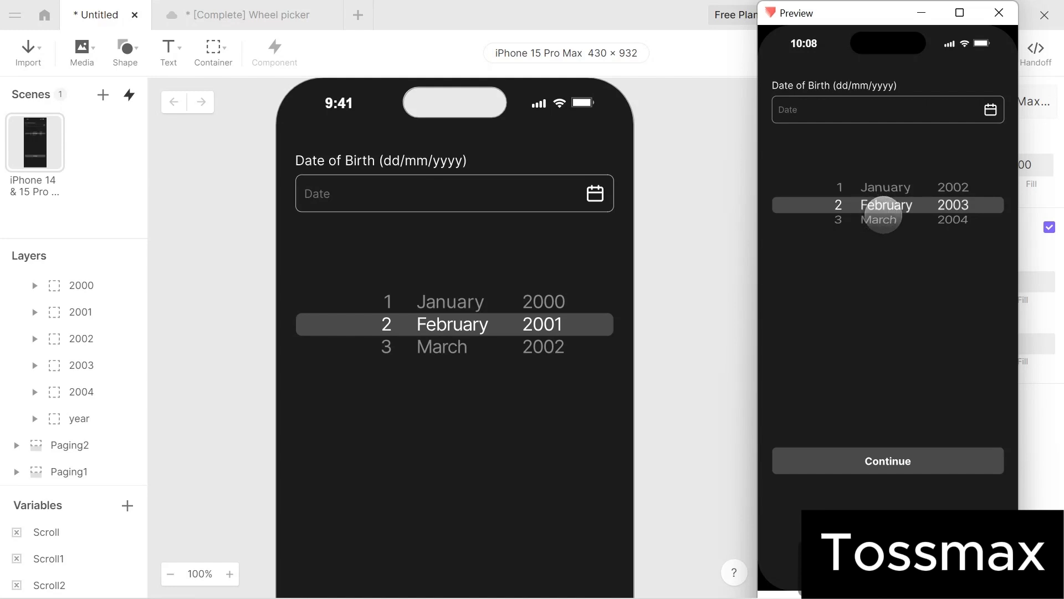
scroll(883, 215, "down", 2)
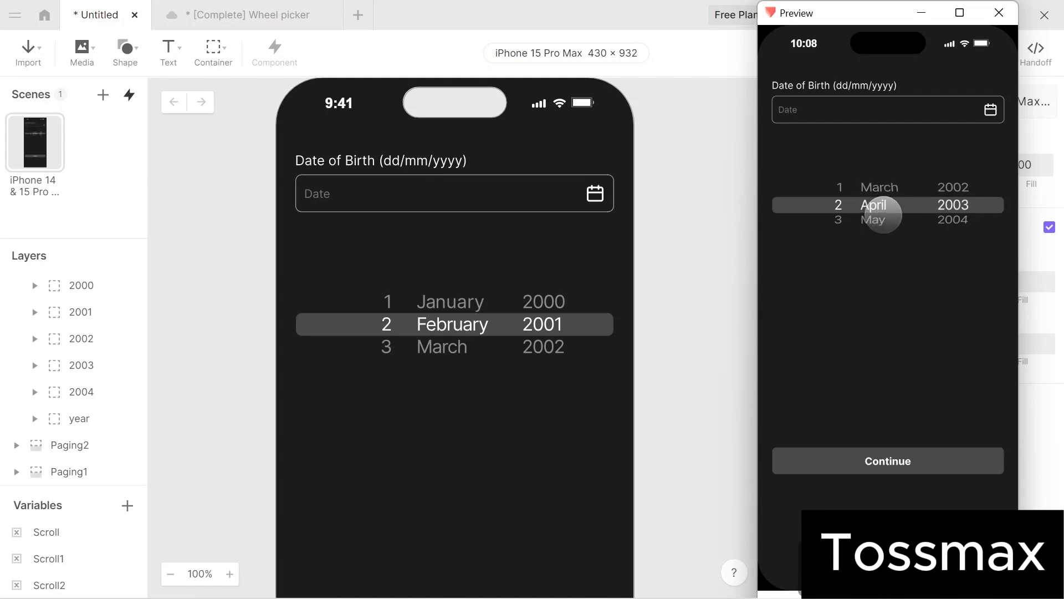
scroll(837, 213, "down", 2)
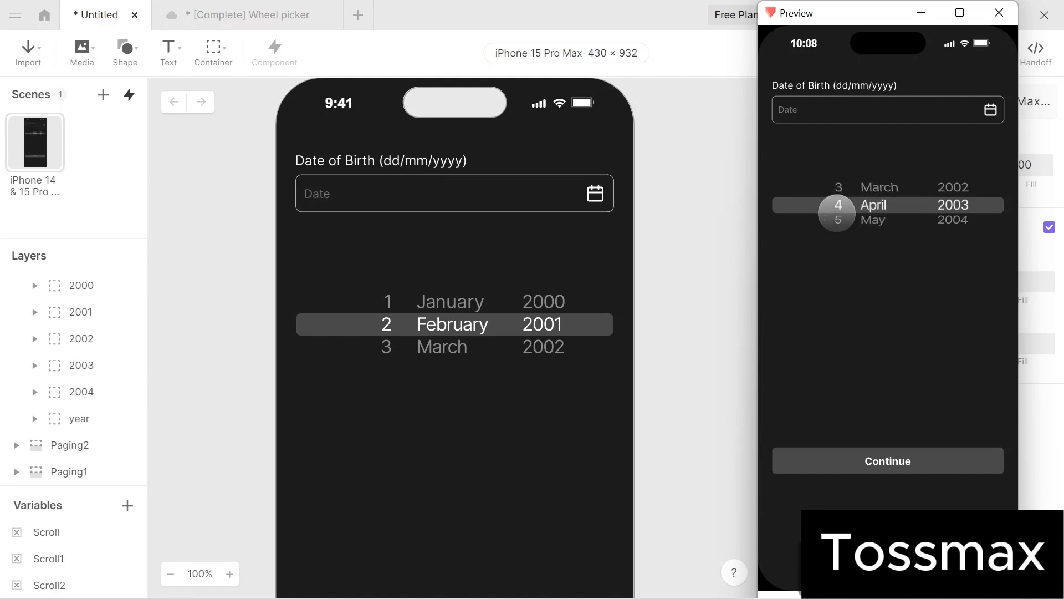
scroll(837, 213, "down", 1)
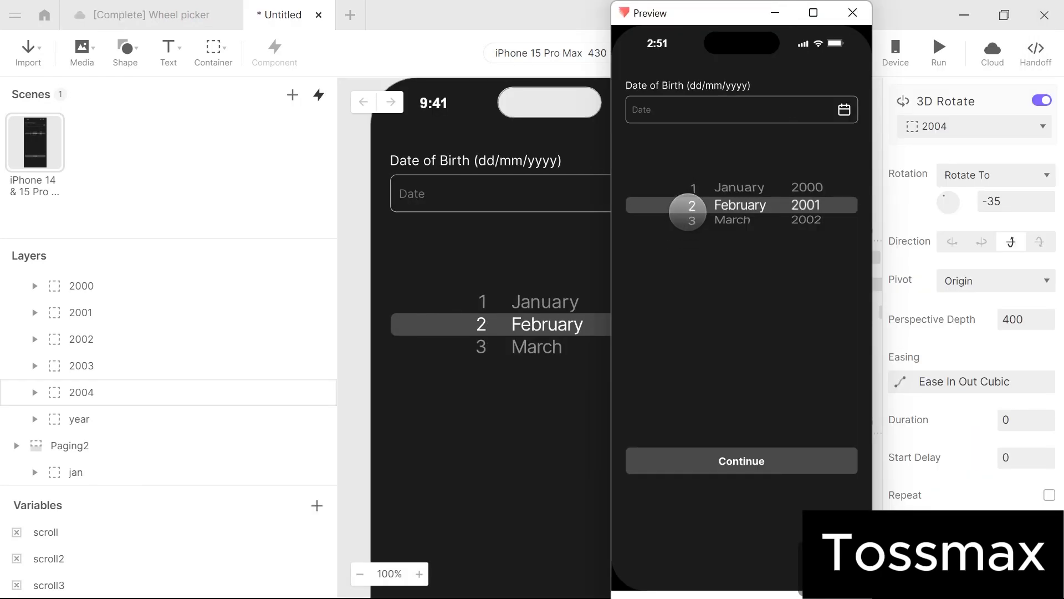
scroll(733, 216, "down", 3)
scroll(733, 216, "up", 4)
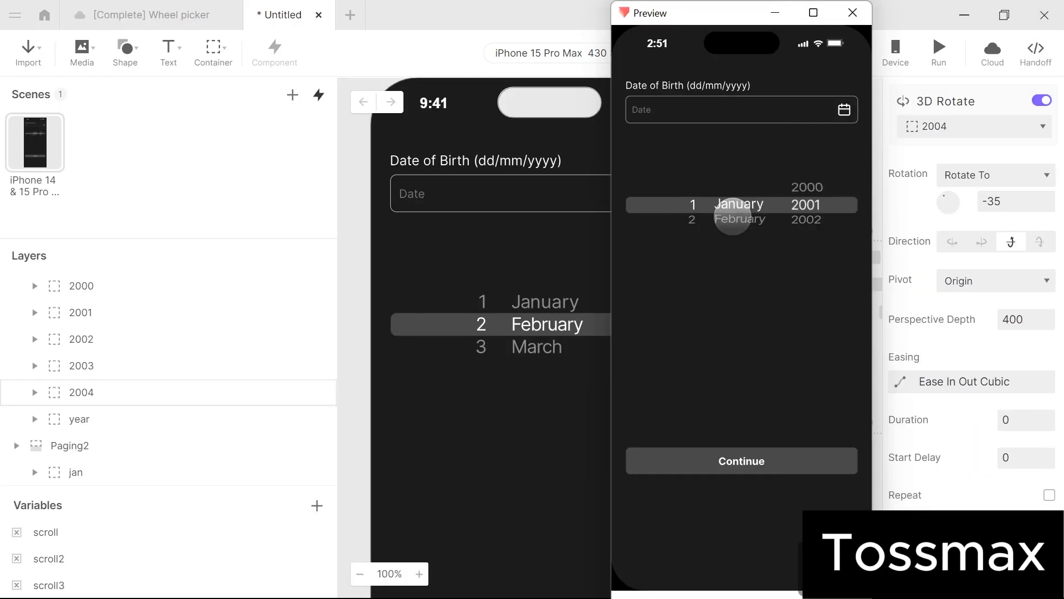
scroll(807, 213, "down", 2)
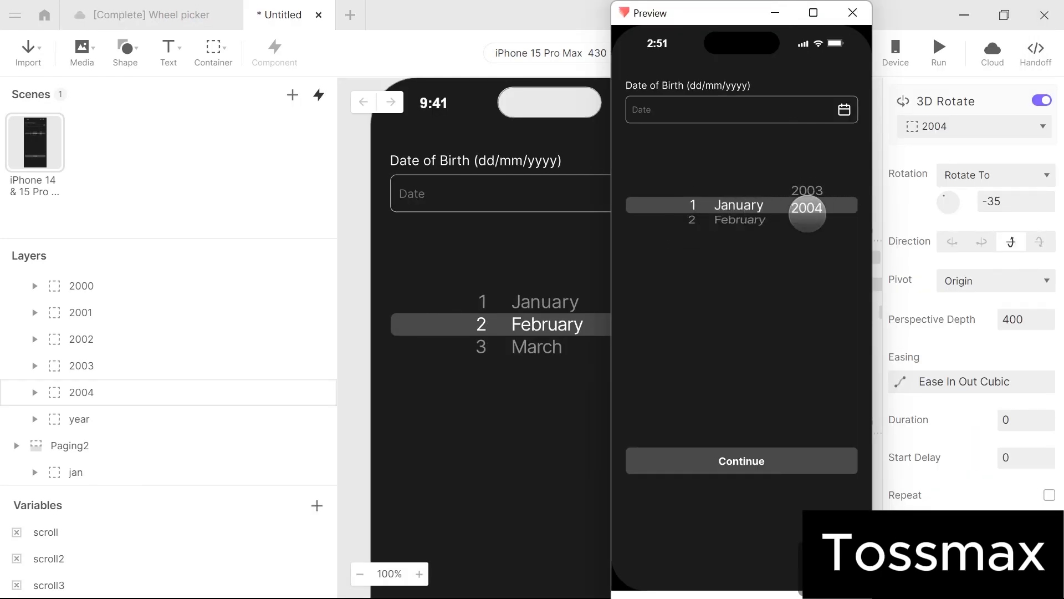